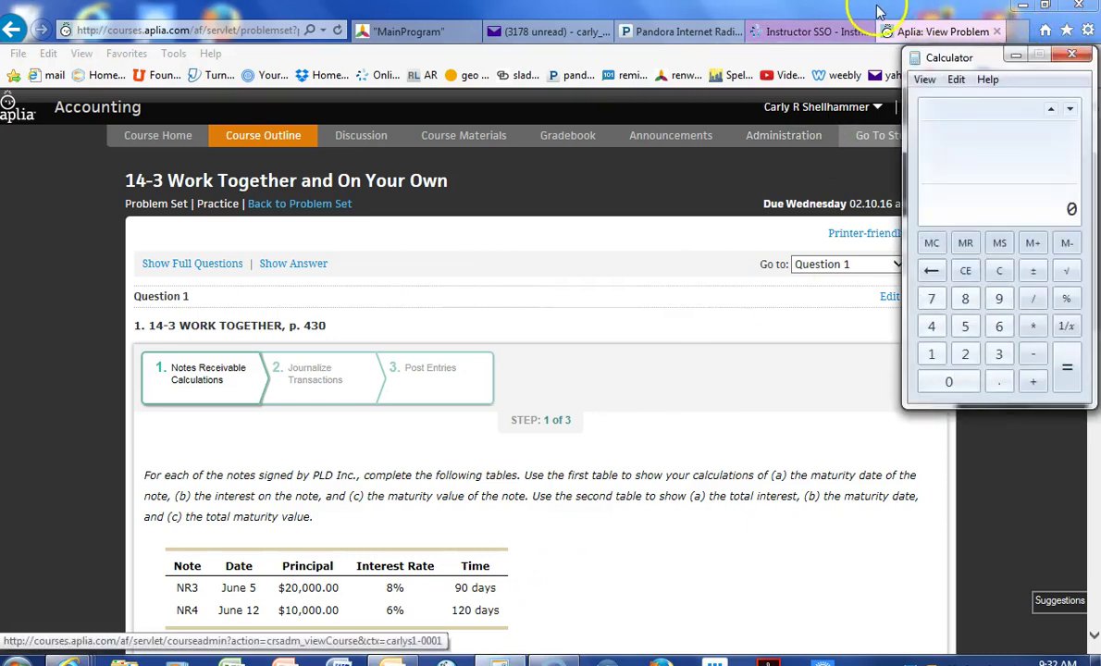
- Restore the browser window so Aplia's 14-3 page and the Calculator sit side by side
click(799, 15)
double_click(981, 11)
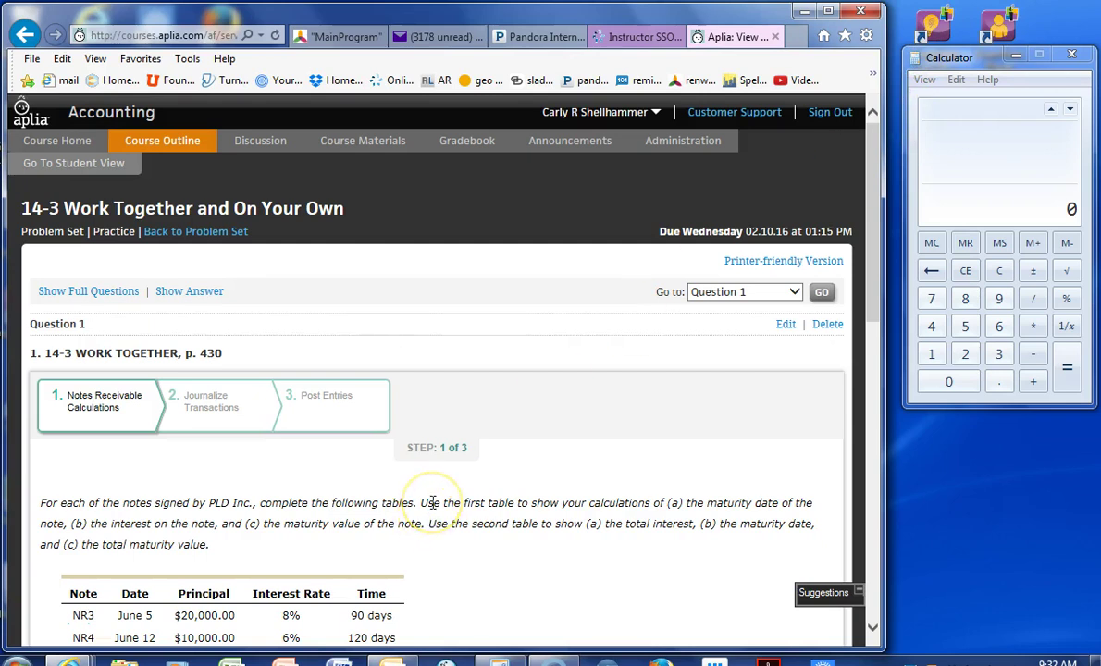
- Enter NR3's June row as 25 days from the month and 65 days remaining (90 − 25)
scroll(432, 502, down, 3)
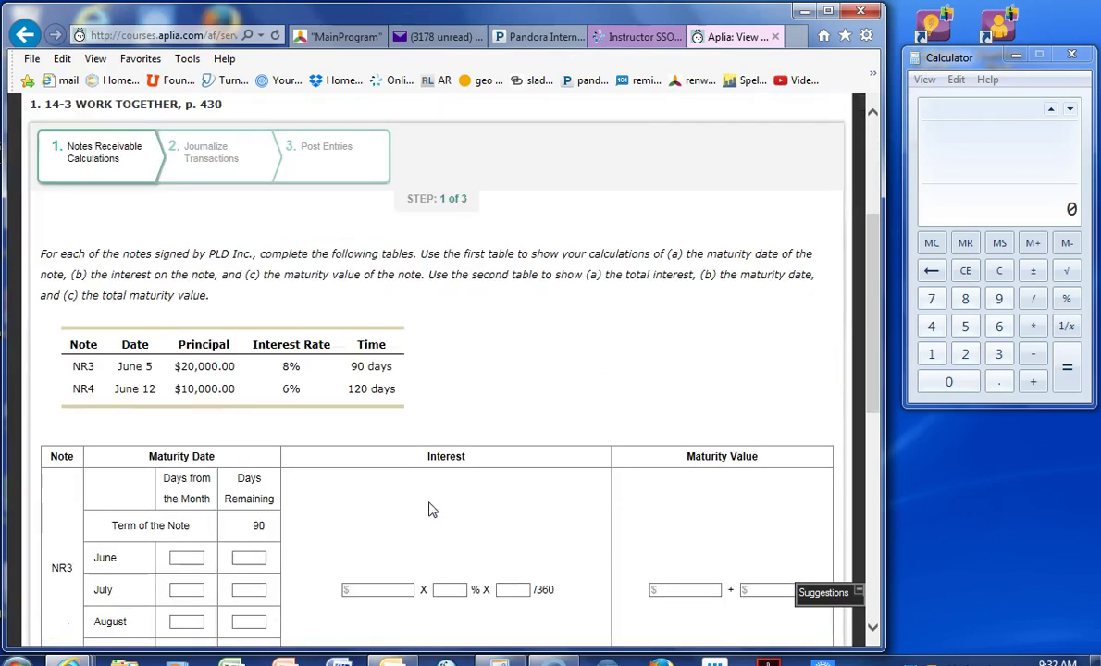
scroll(431, 508, down, 1)
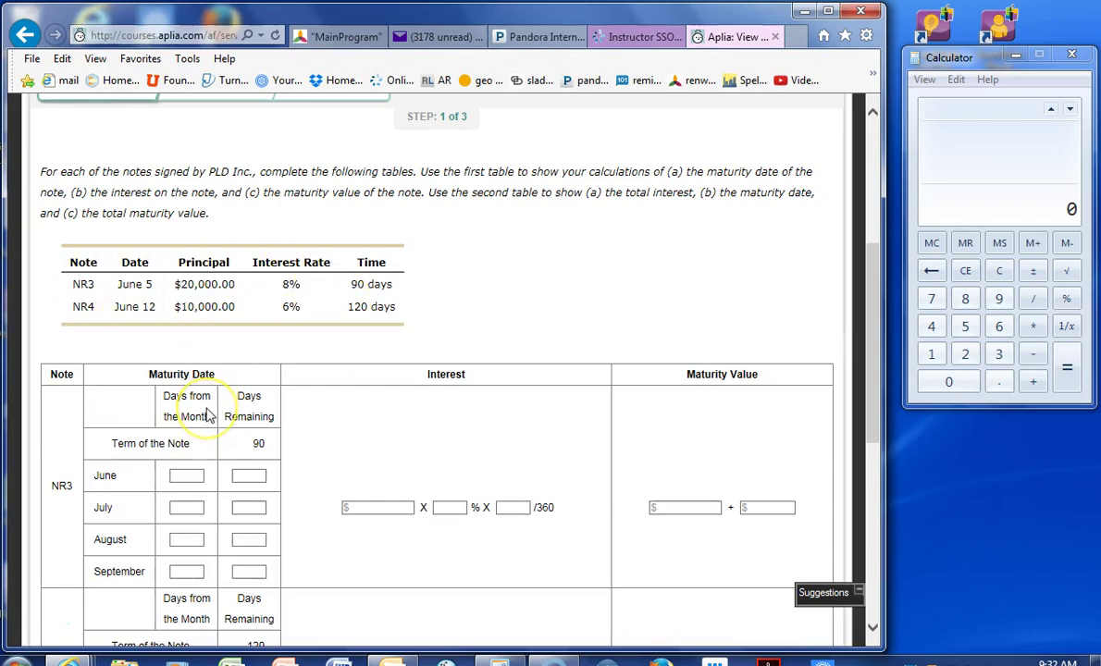
scroll(209, 417, down, 1)
scroll(210, 417, up, 1)
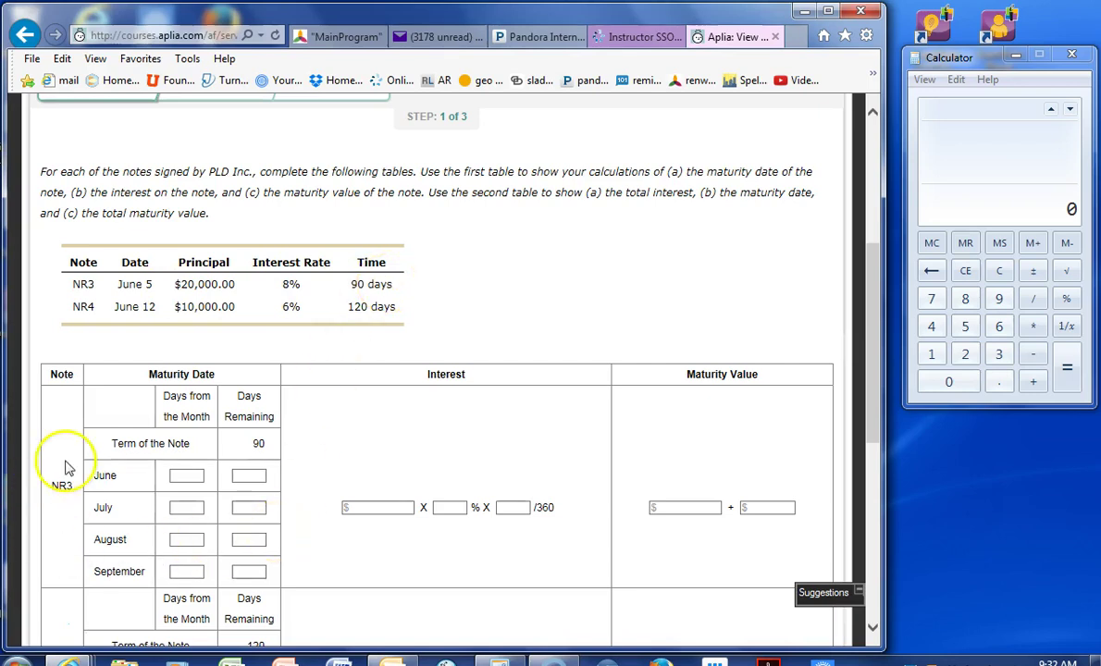
click(176, 475)
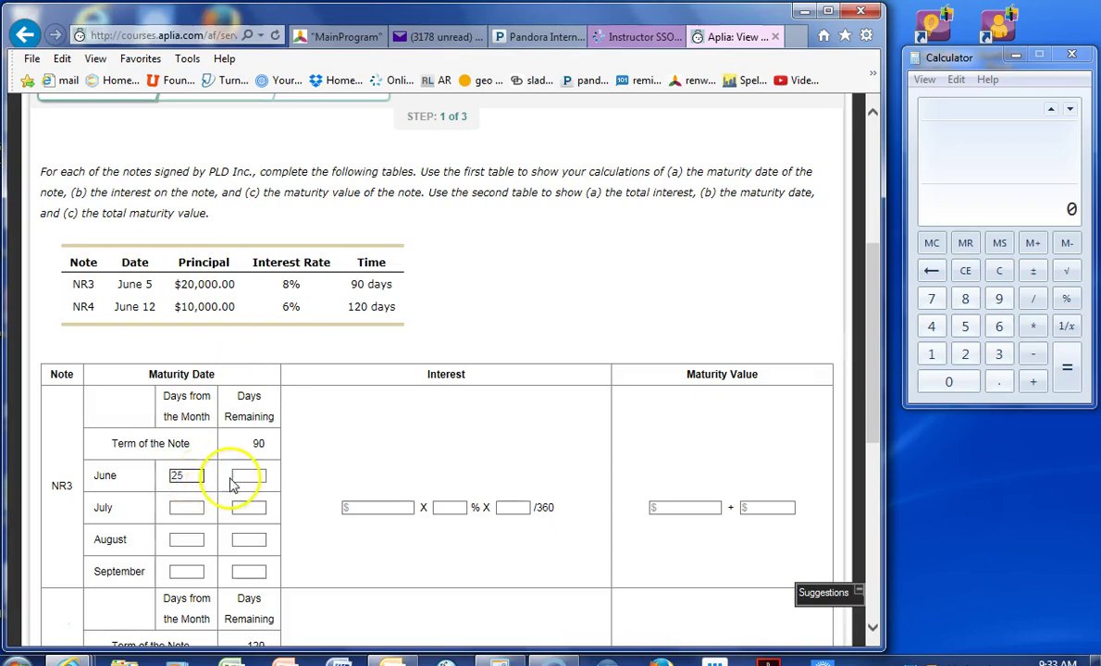
click(242, 476)
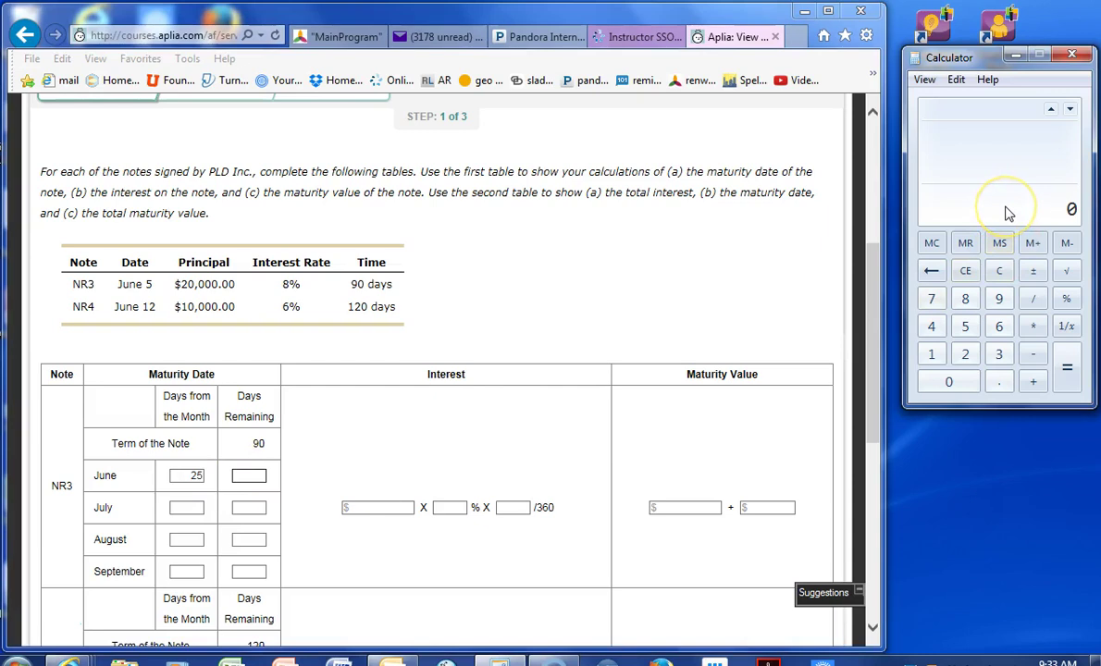
text(90-25)
key(Return)
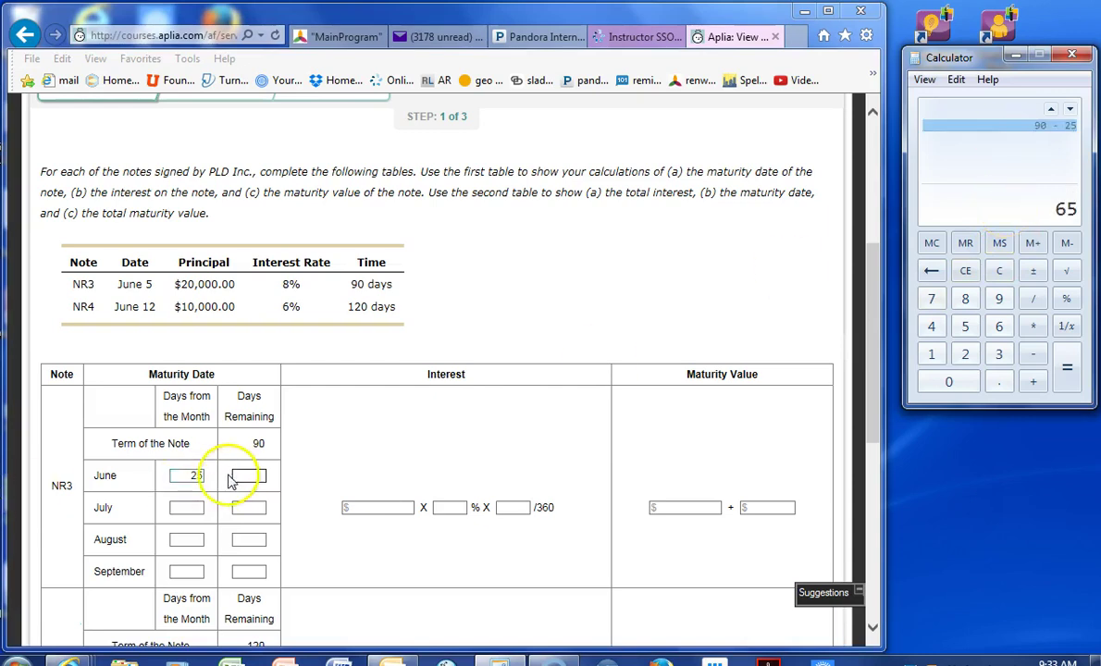
click(237, 474)
text(65)
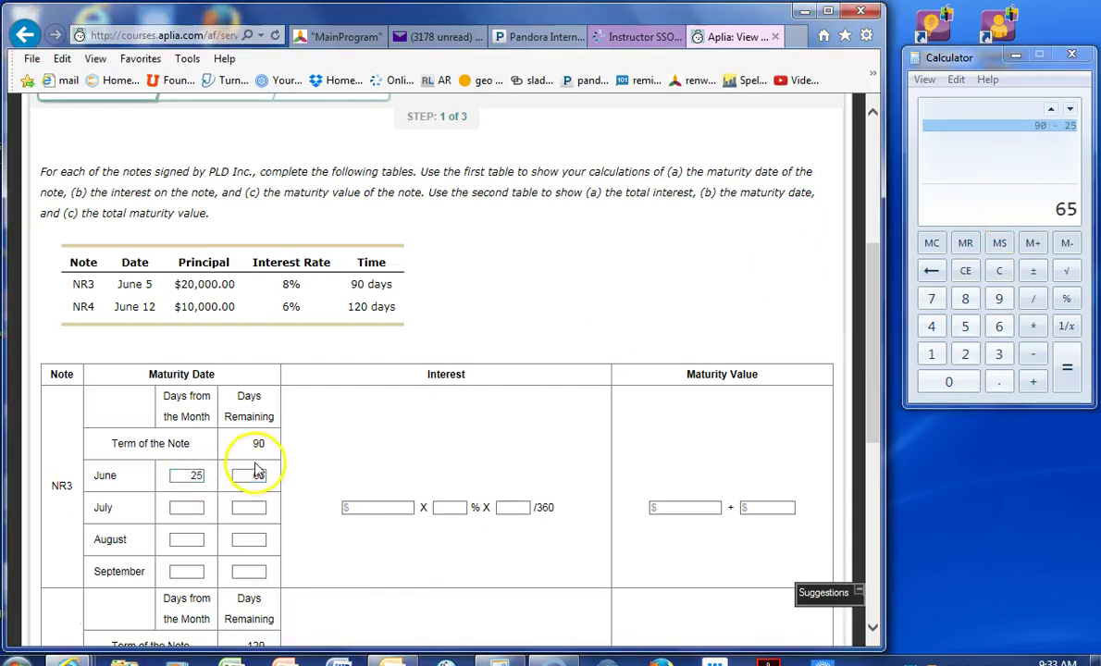
- Enter NR3's July row as 31 days, with 34 days remaining after subtracting 31
click(191, 508)
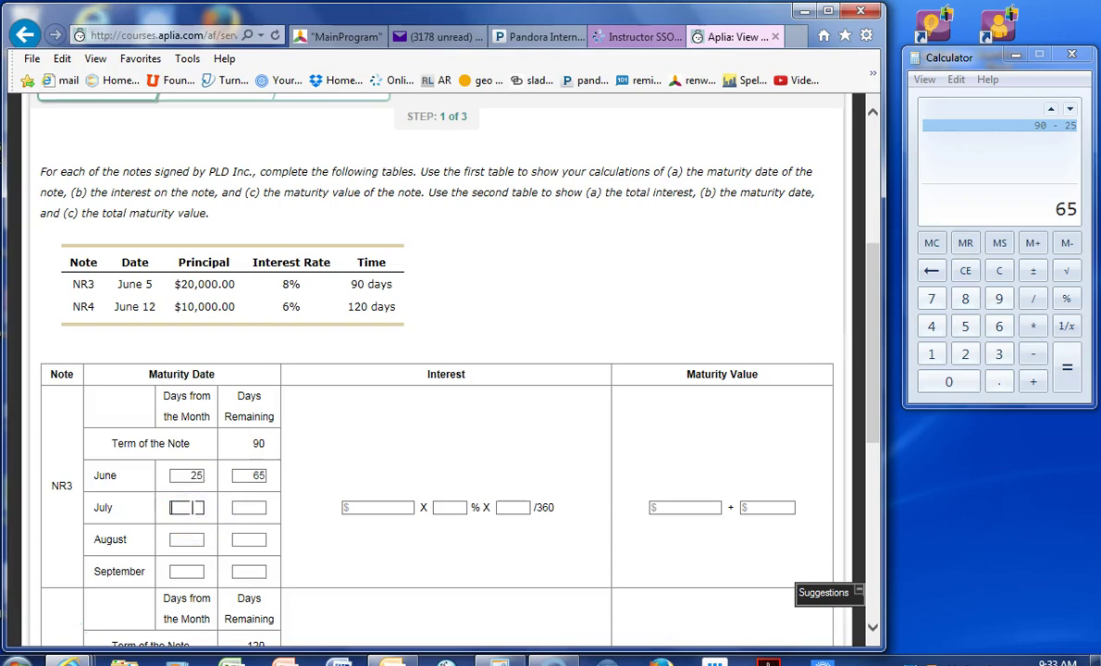
click(1044, 213)
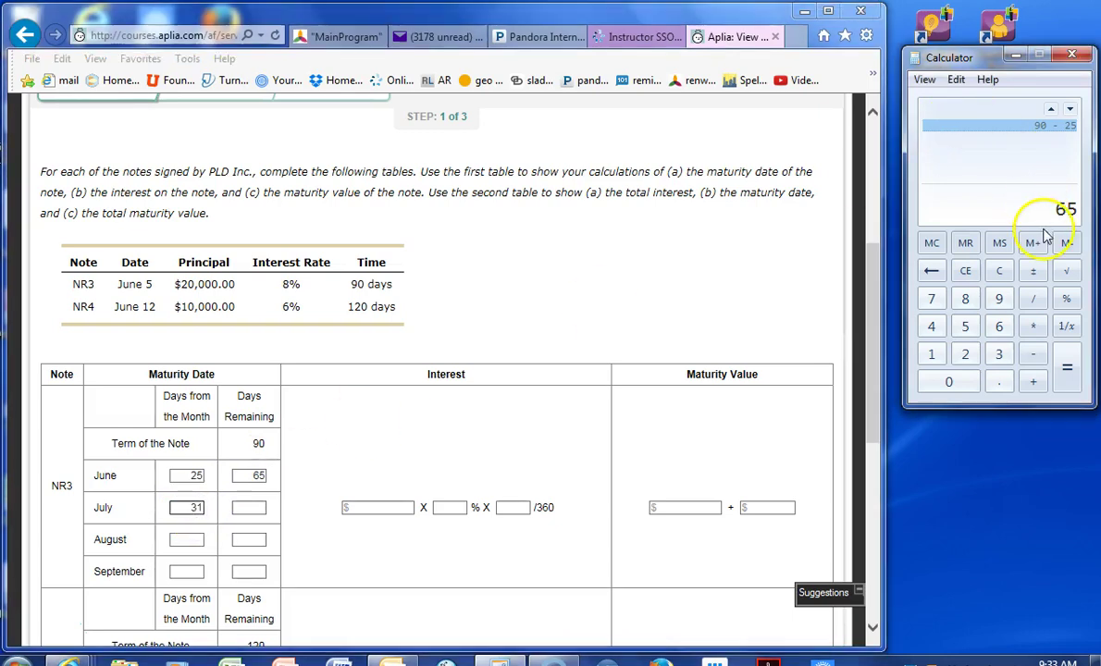
key(minus)
key(3)
key(1)
key(Return)
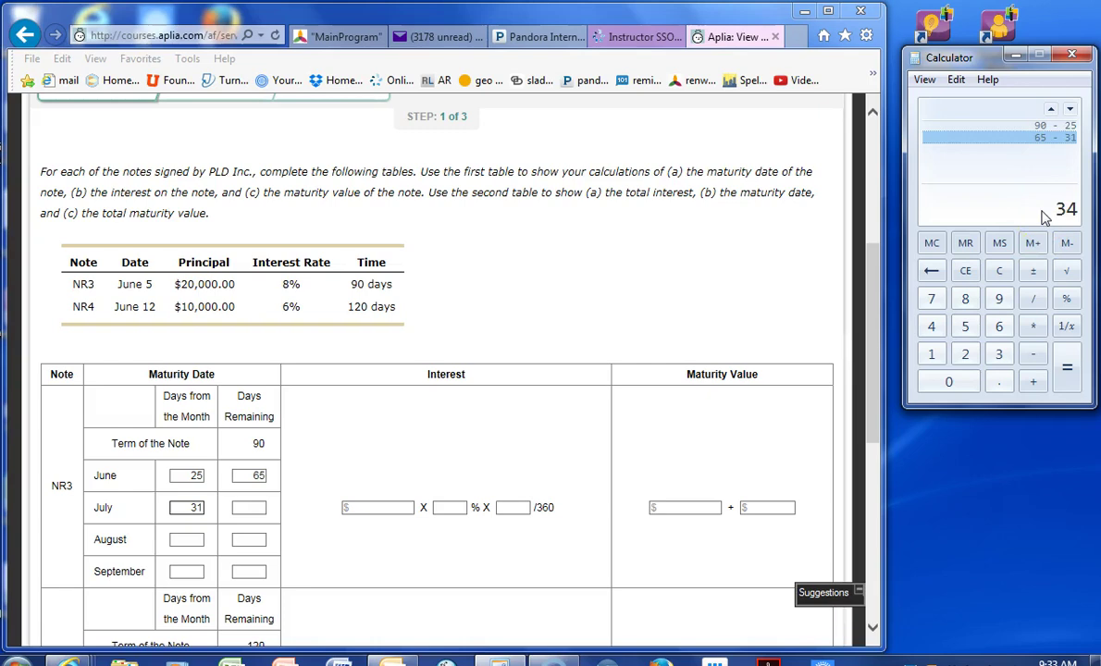
click(238, 508)
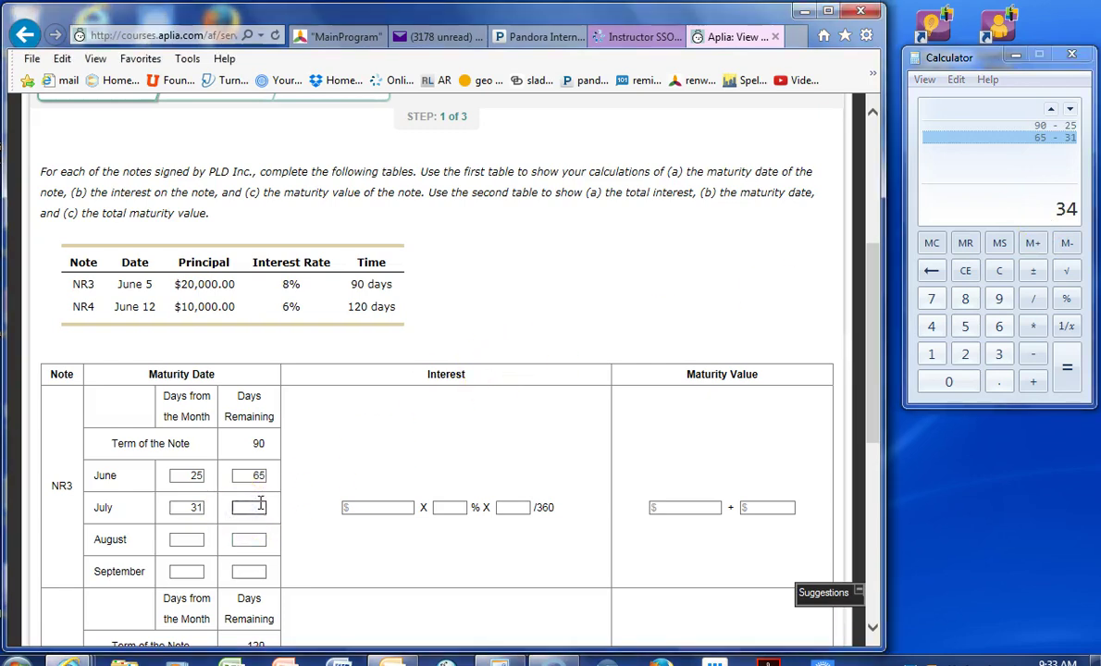
text(34)
- Fill NR3's August row with 31/3 and September row with 3/0
click(190, 536)
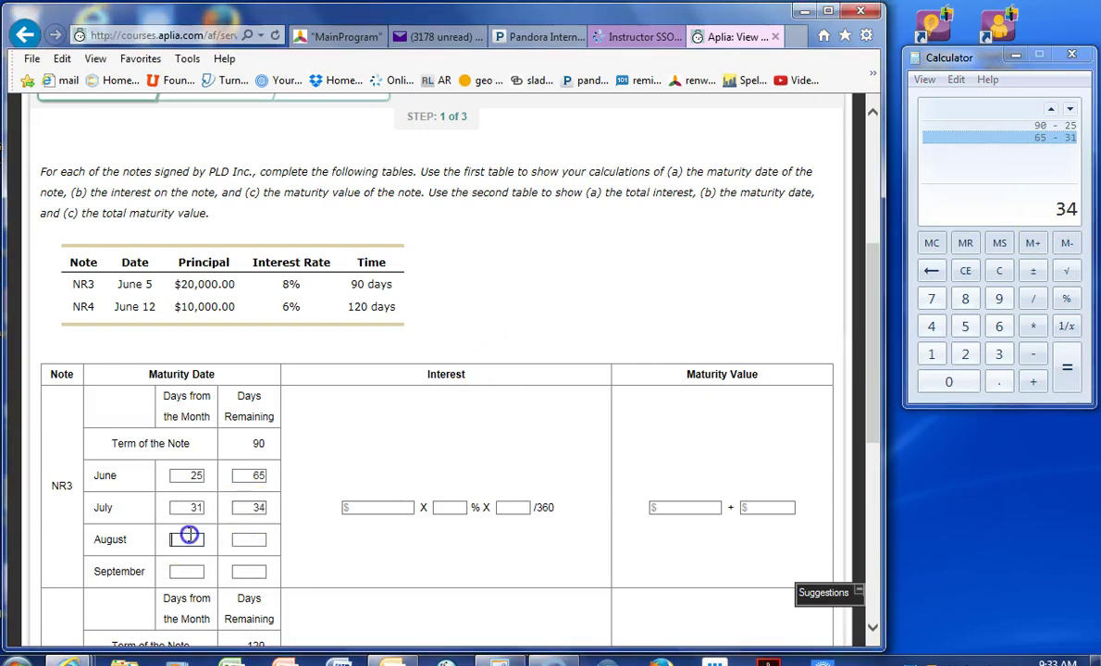
click(959, 219)
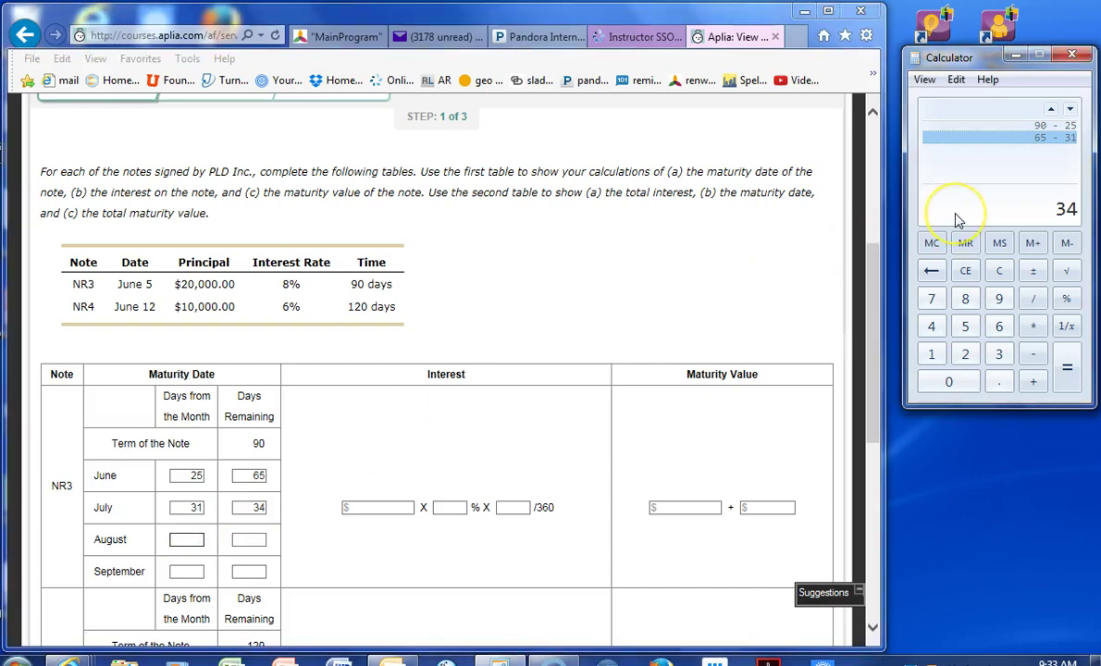
text(31)
key(Return)
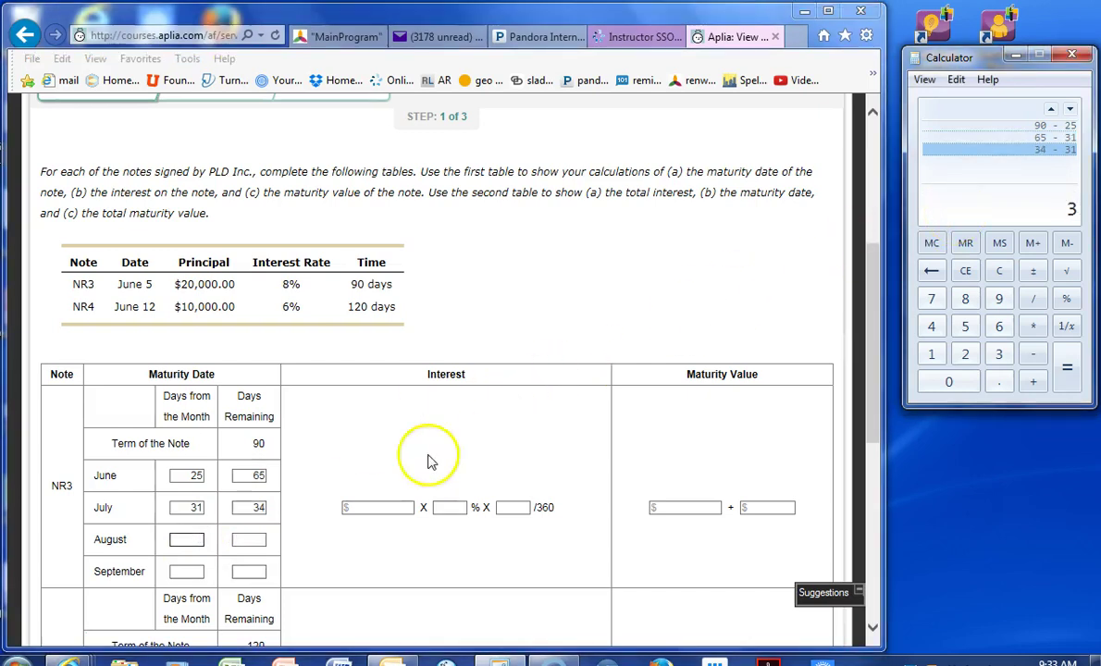
click(185, 540)
text(31)
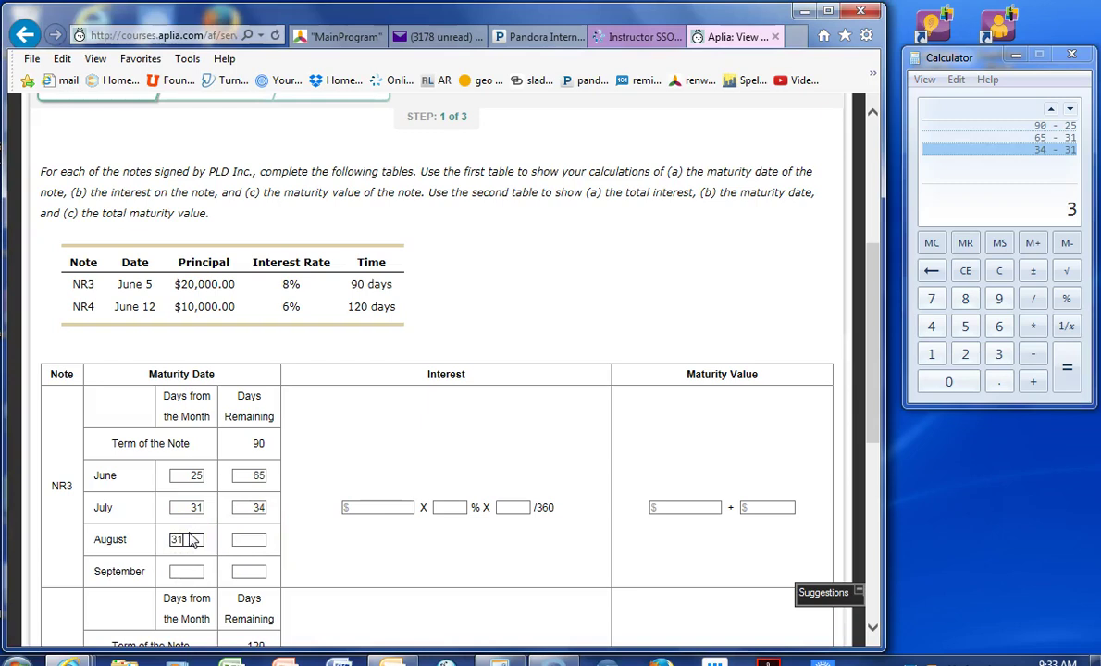
key(Tab)
click(189, 571)
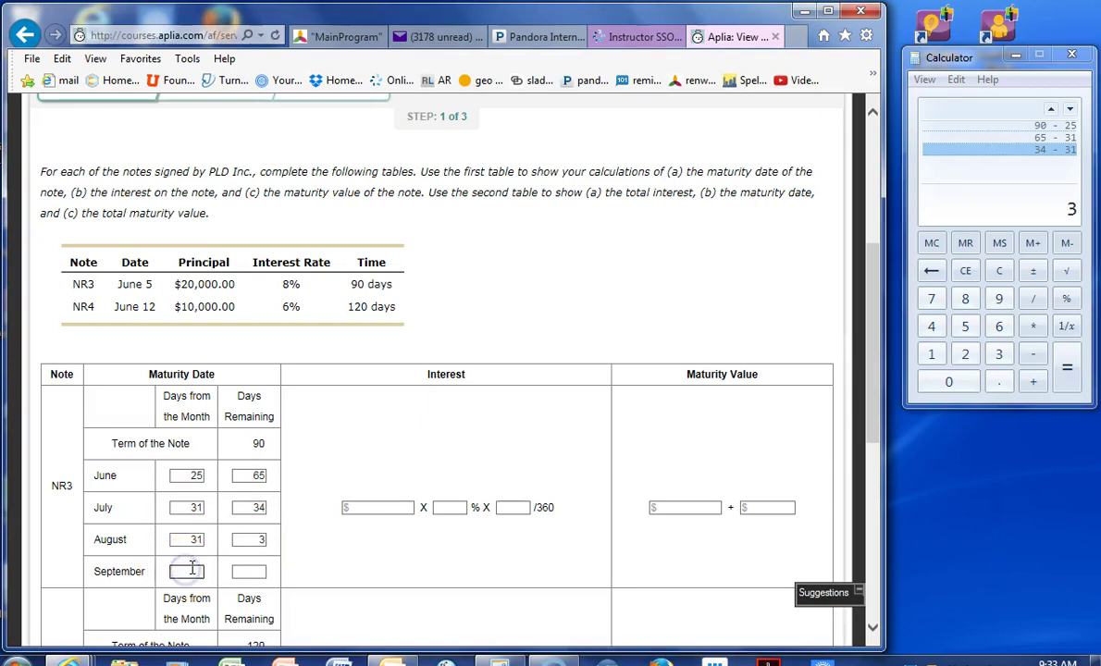
text(3)
click(240, 571)
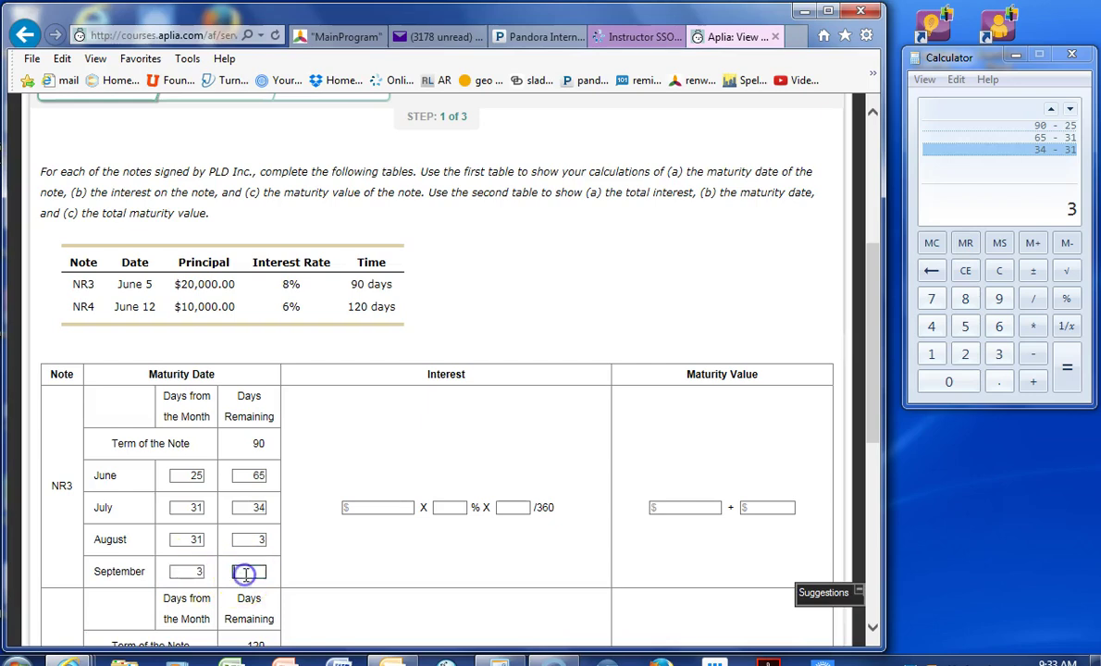
text(0)
click(312, 555)
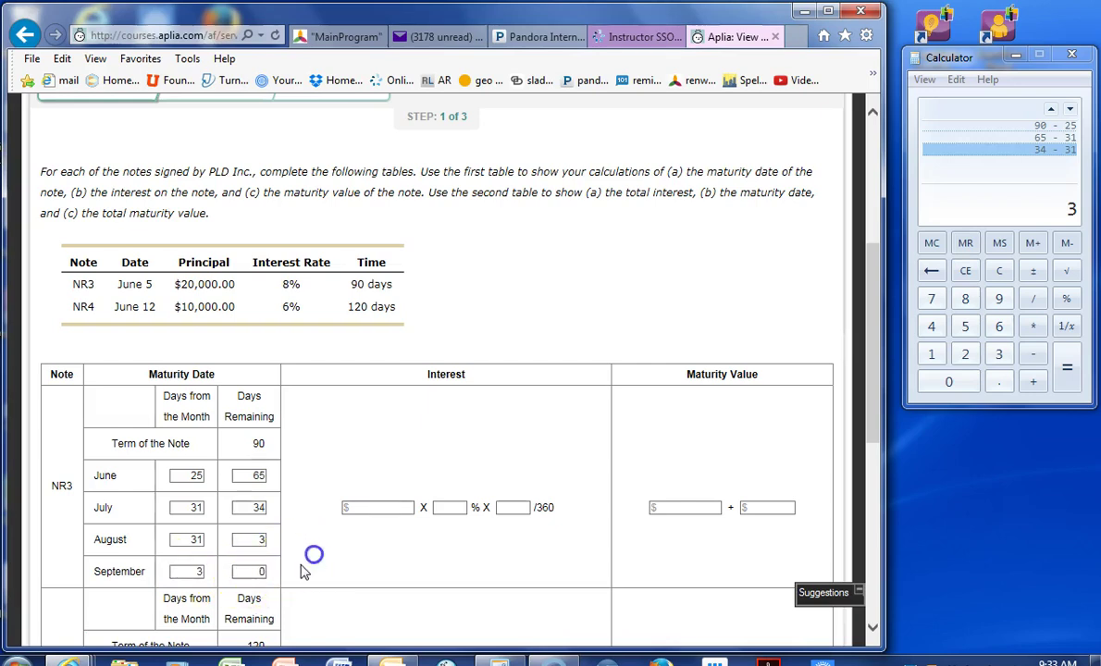
- Fill NR3's interest row as $20,000.00 × 8% × 90/360
click(375, 508)
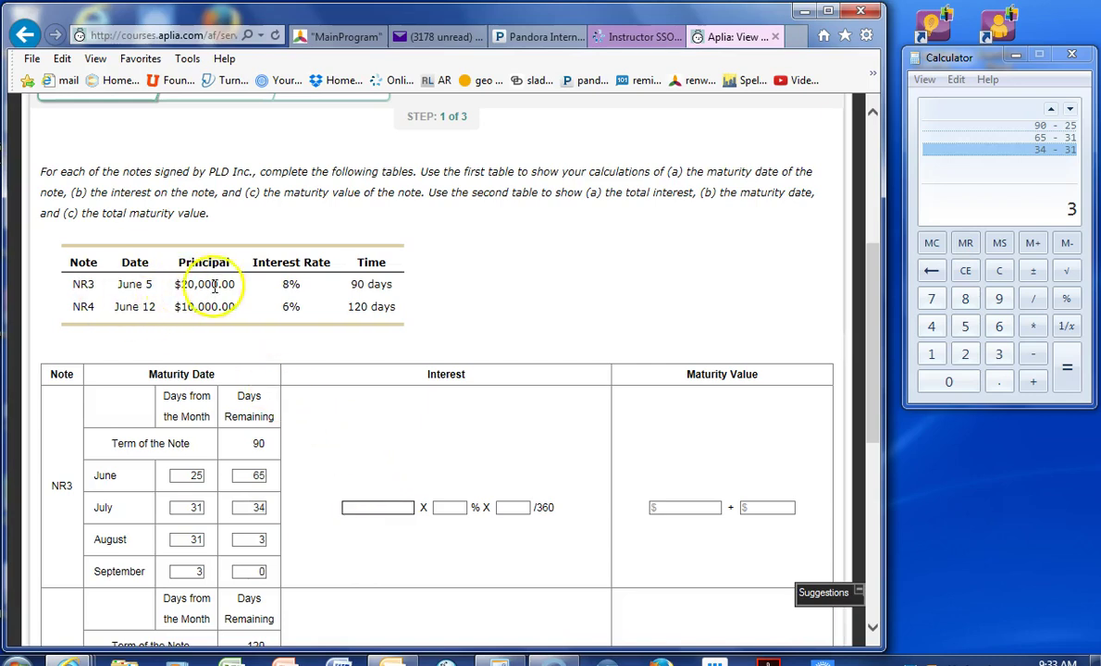
text(20000)
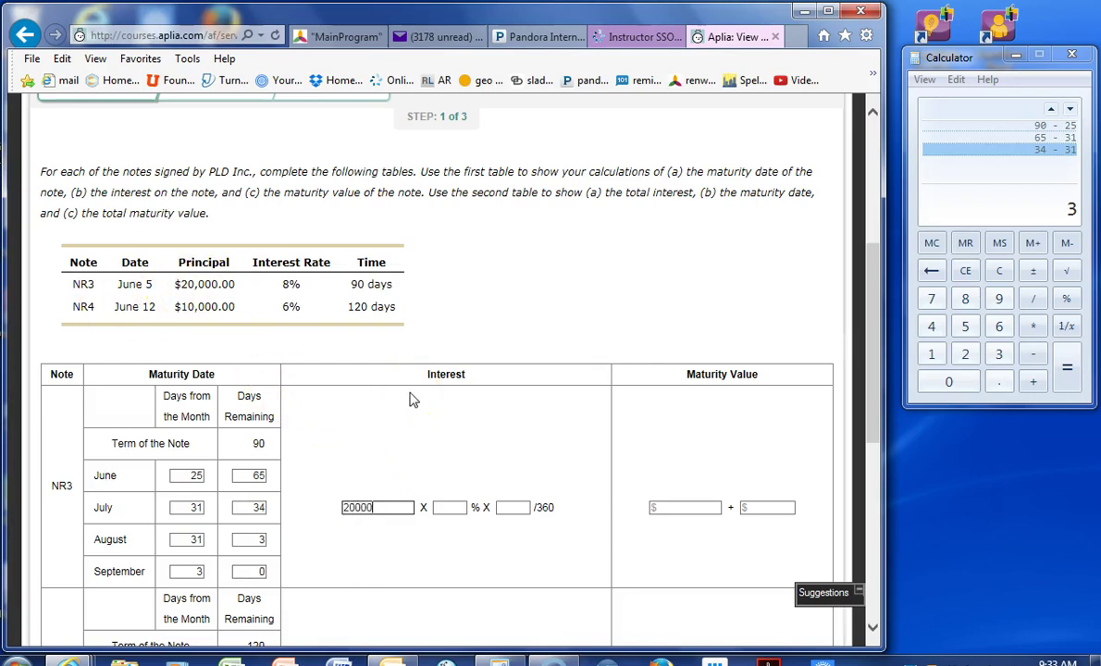
key(Tab)
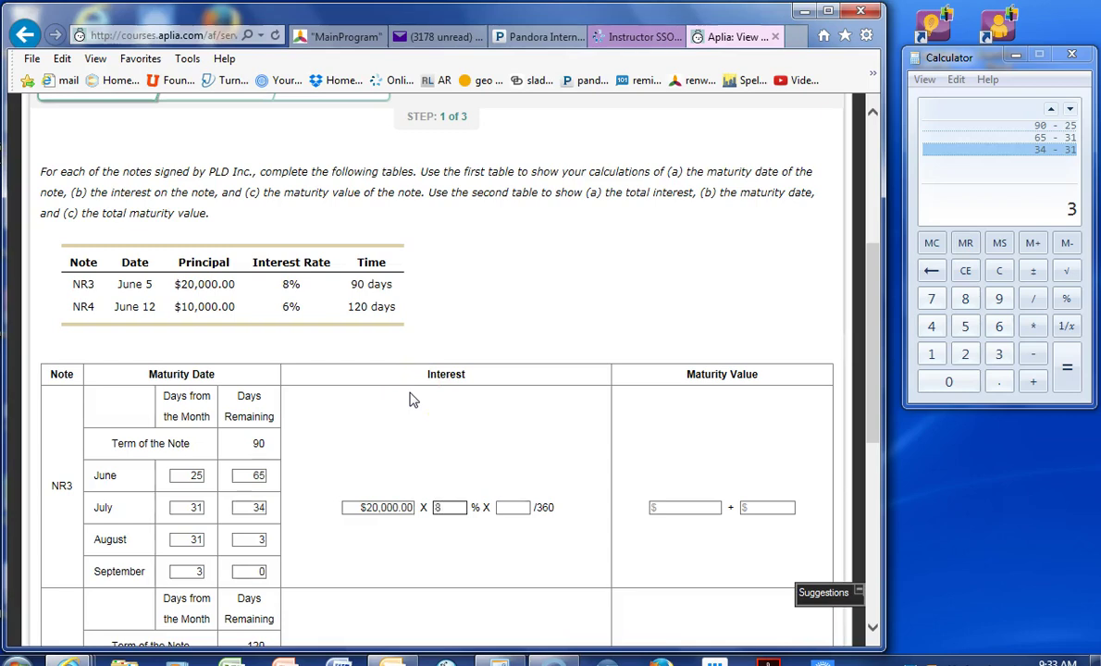
key(Tab)
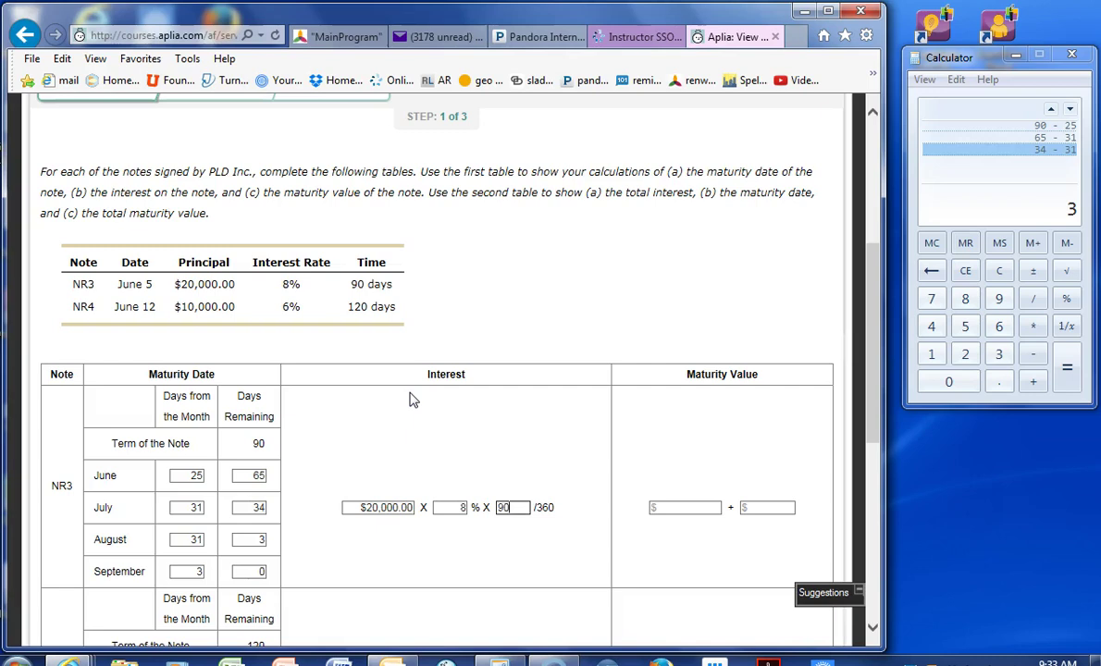
- Compute NR3's interest in Calculator as 20000 × 0.08 × 90 / 360 = 400
click(698, 507)
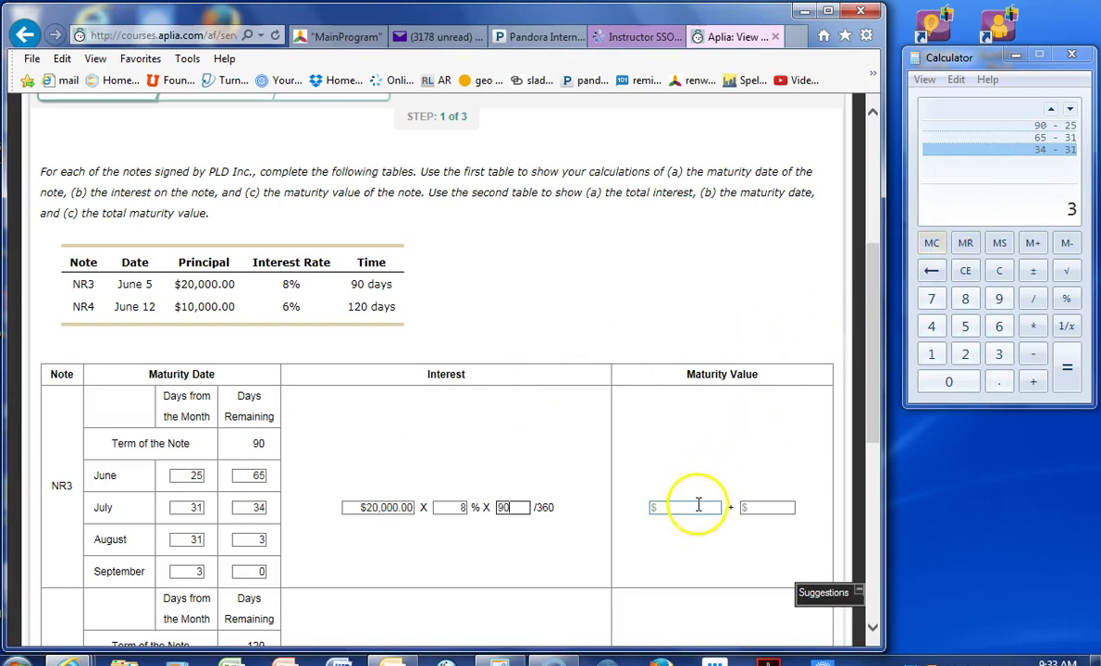
click(967, 214)
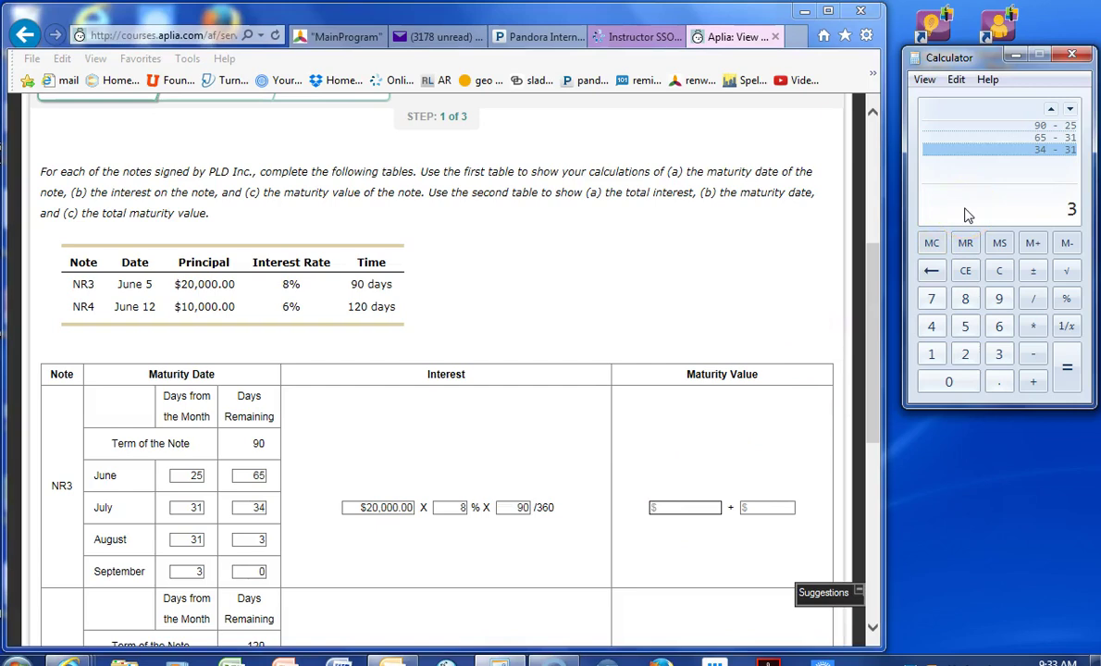
text(20000 * 0)
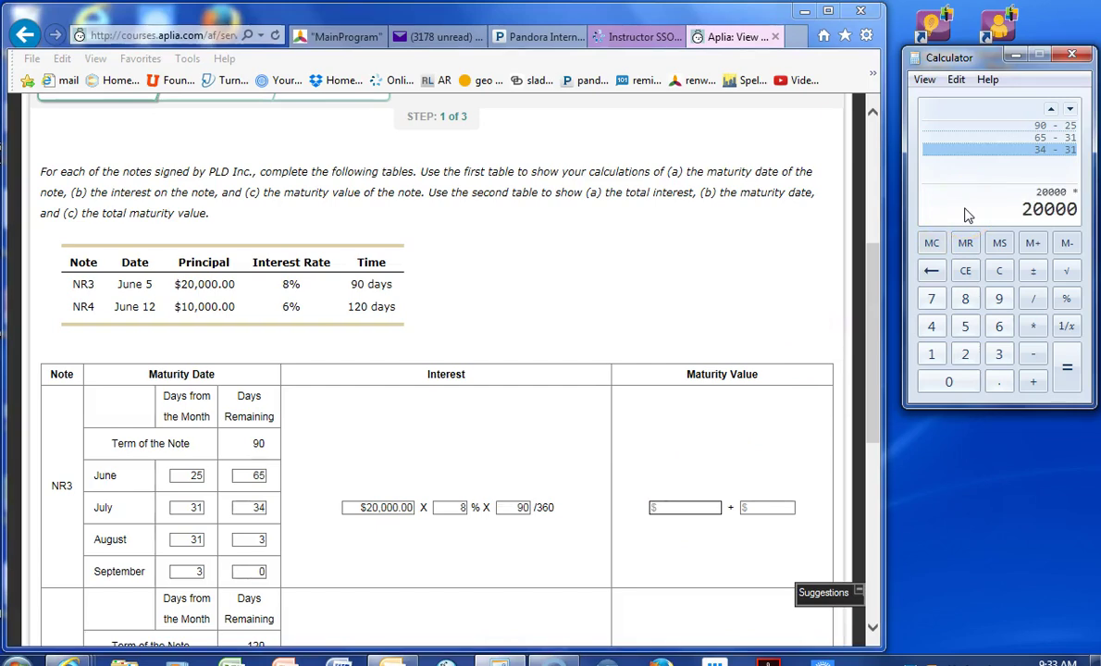
text(.05)
key(BackSpace)
text(8)
key(asterisk)
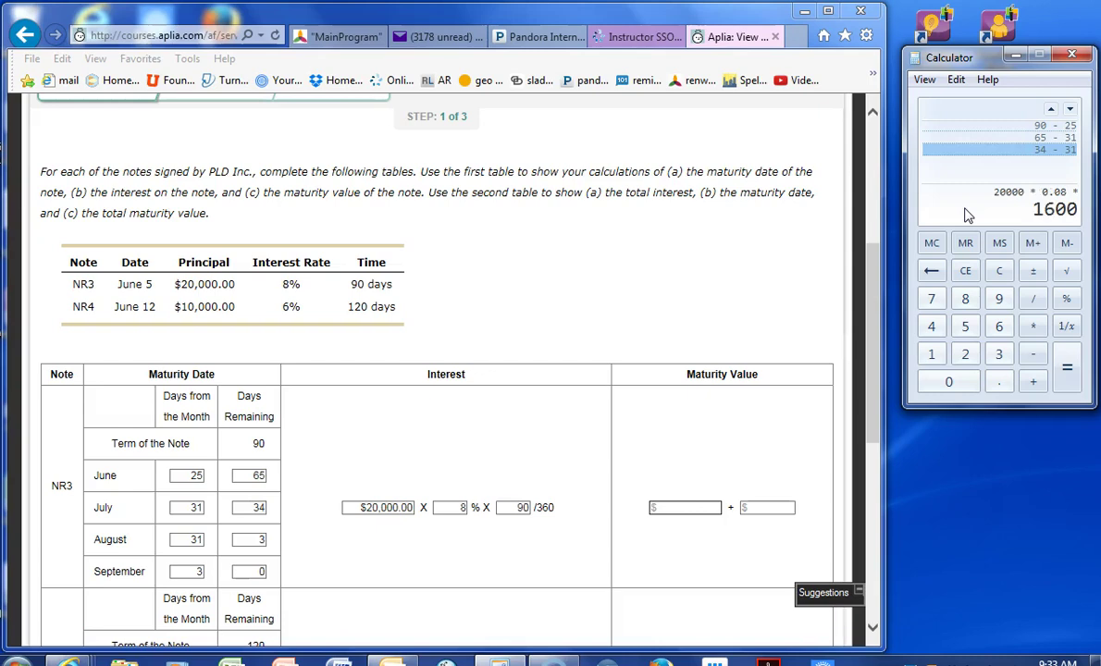
text(90)
key(slash)
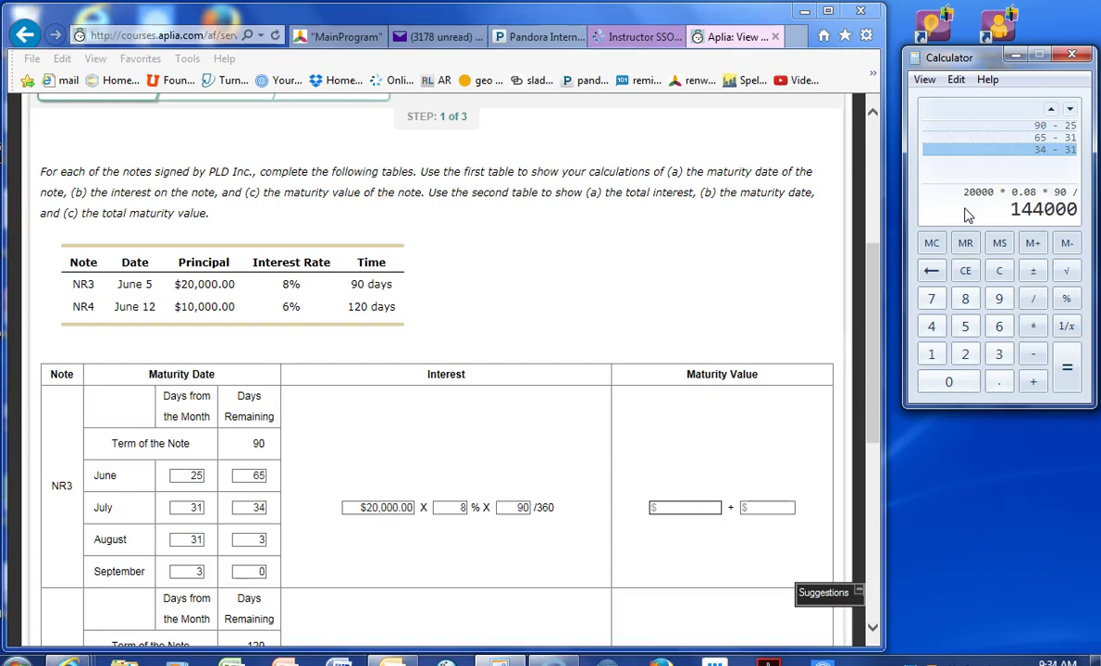
text(360)
key(Return)
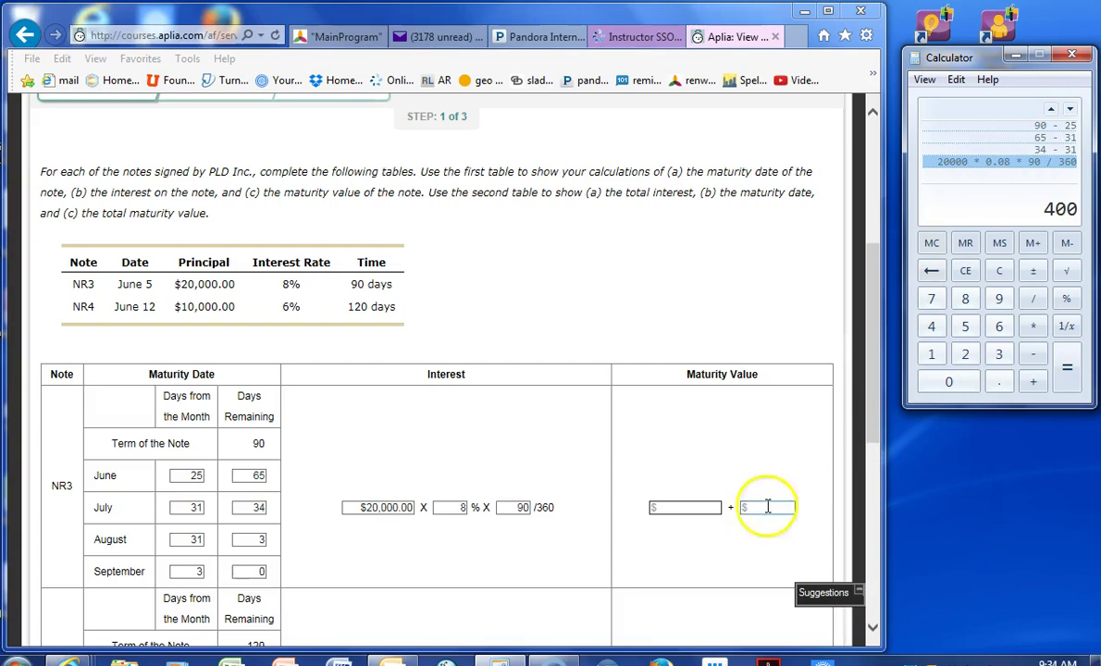
- Enter NR3's maturity value as $20,000.00 + $400.00
click(707, 506)
text(400)
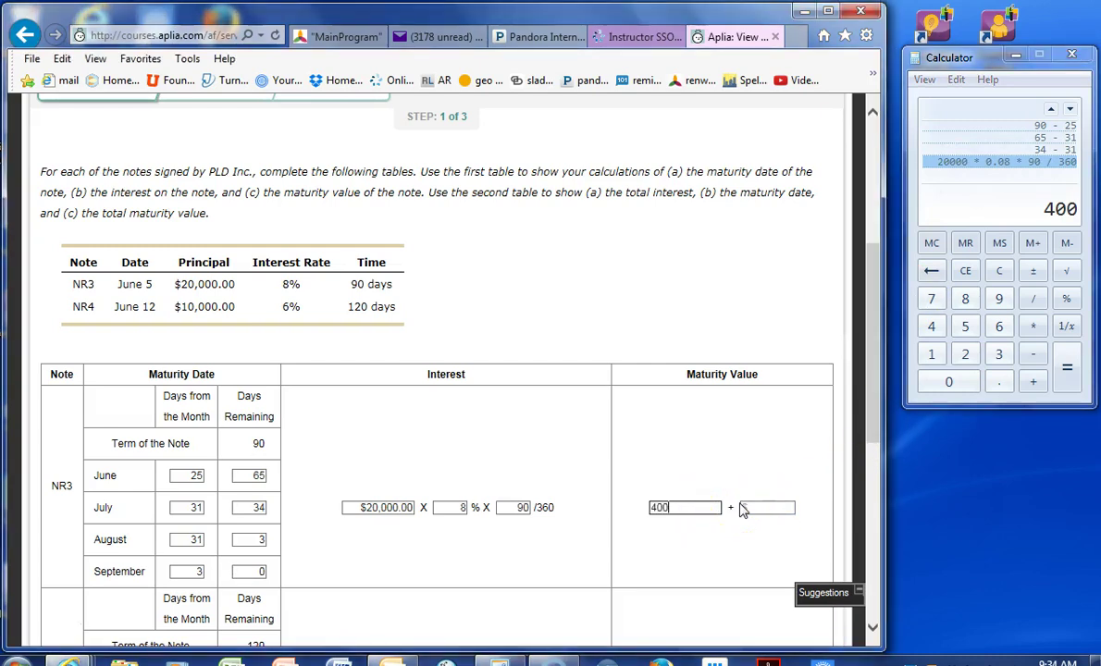
click(705, 510)
key(BackSpace)
key(BackSpace)
key(Tab)
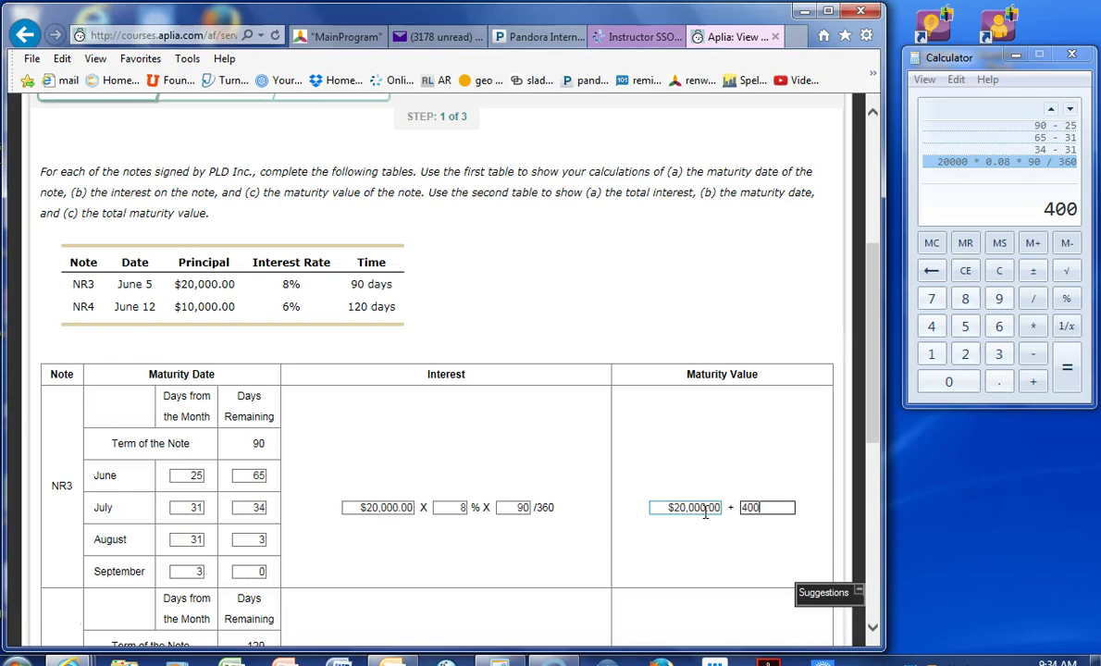
key(Tab)
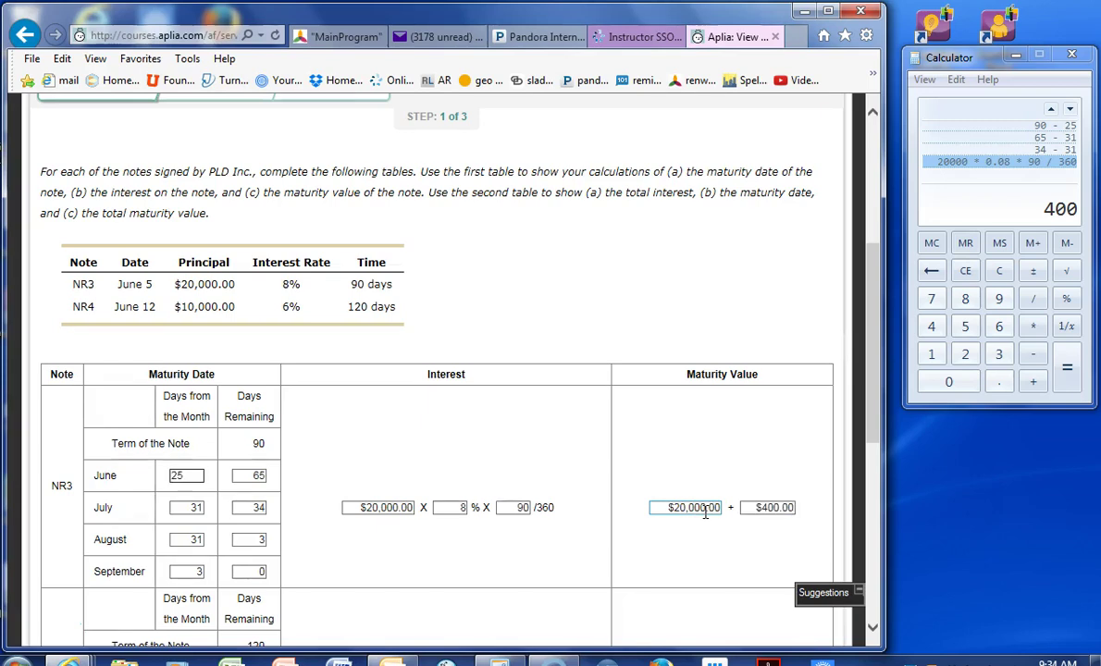
- Work out NR4's June days in Calculator: 30 − 12 = 18
scroll(705, 512, down, 2)
scroll(705, 519, down, 2)
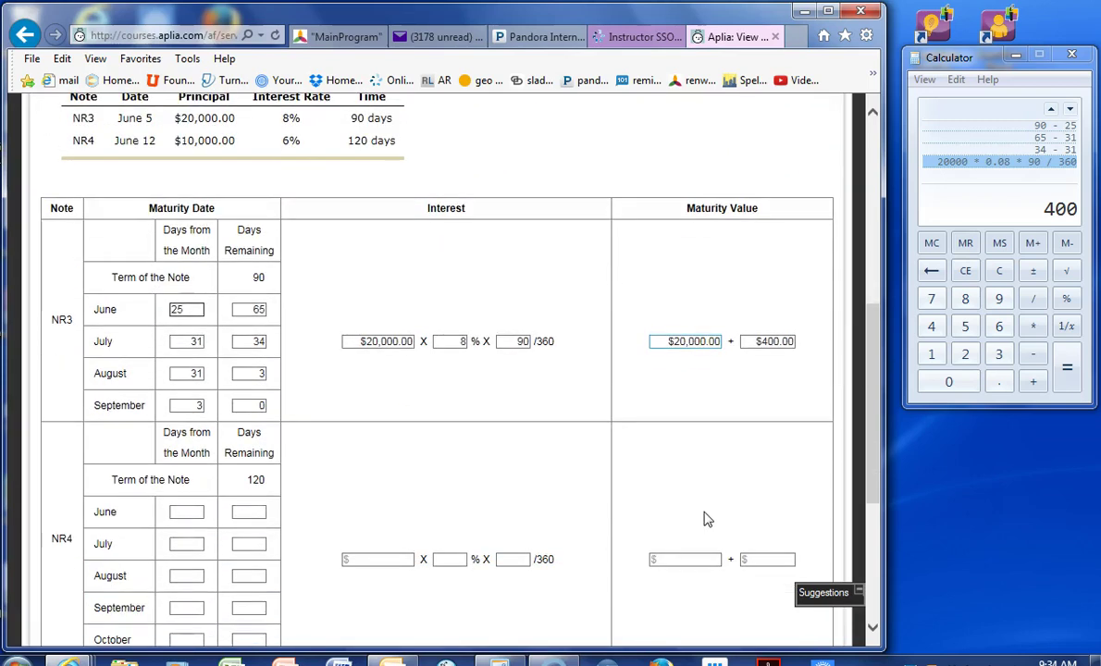
click(705, 494)
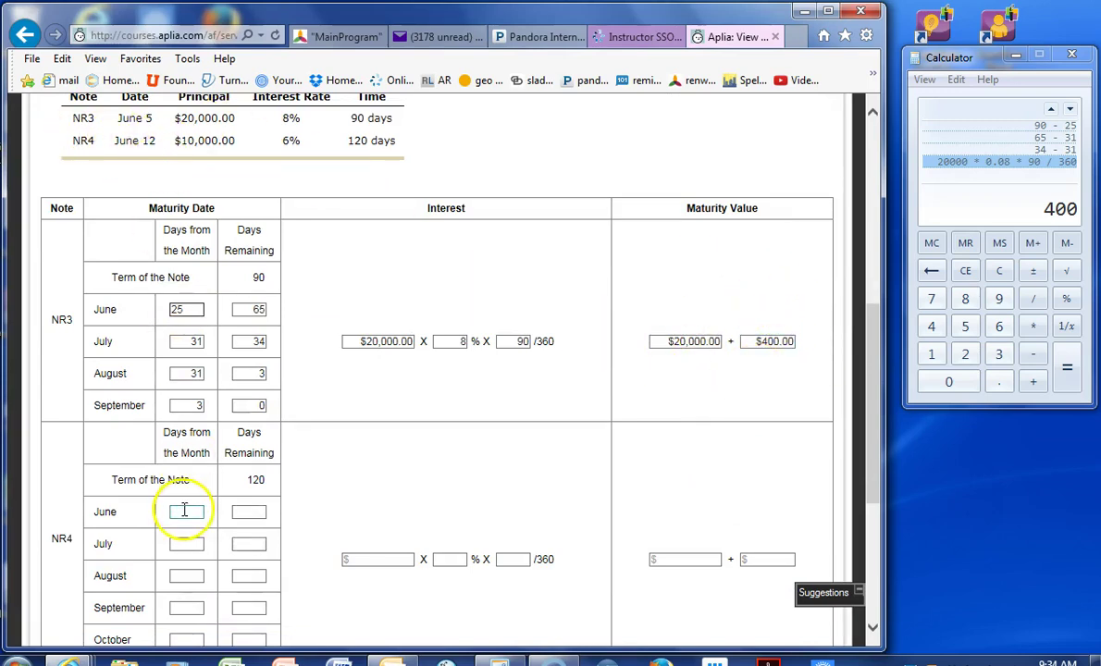
click(981, 218)
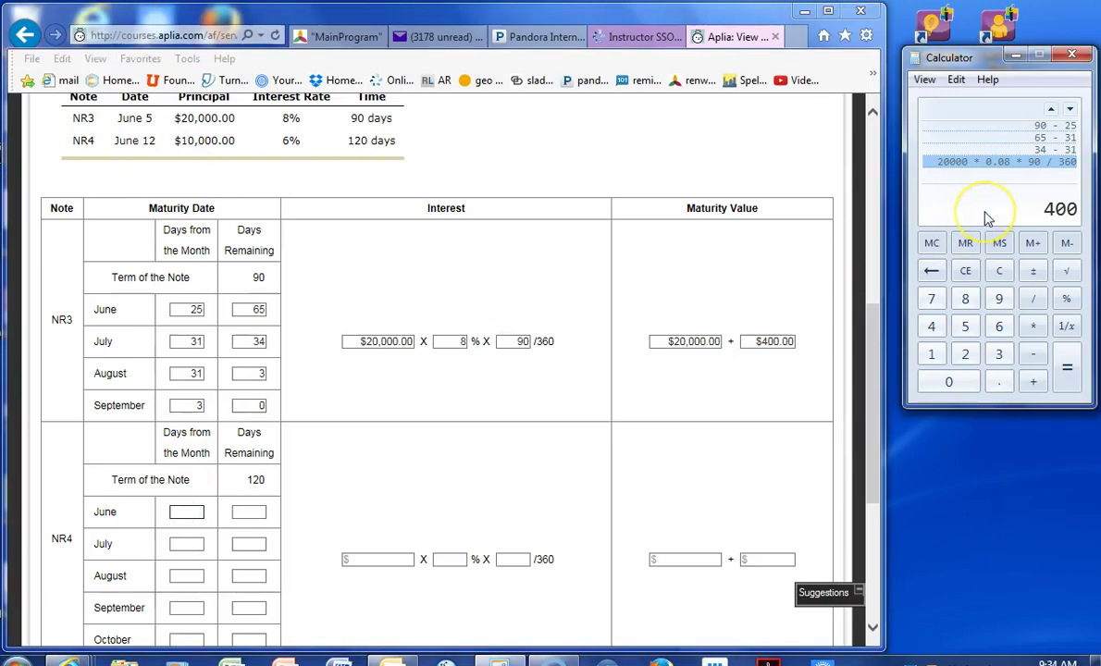
text(120 -)
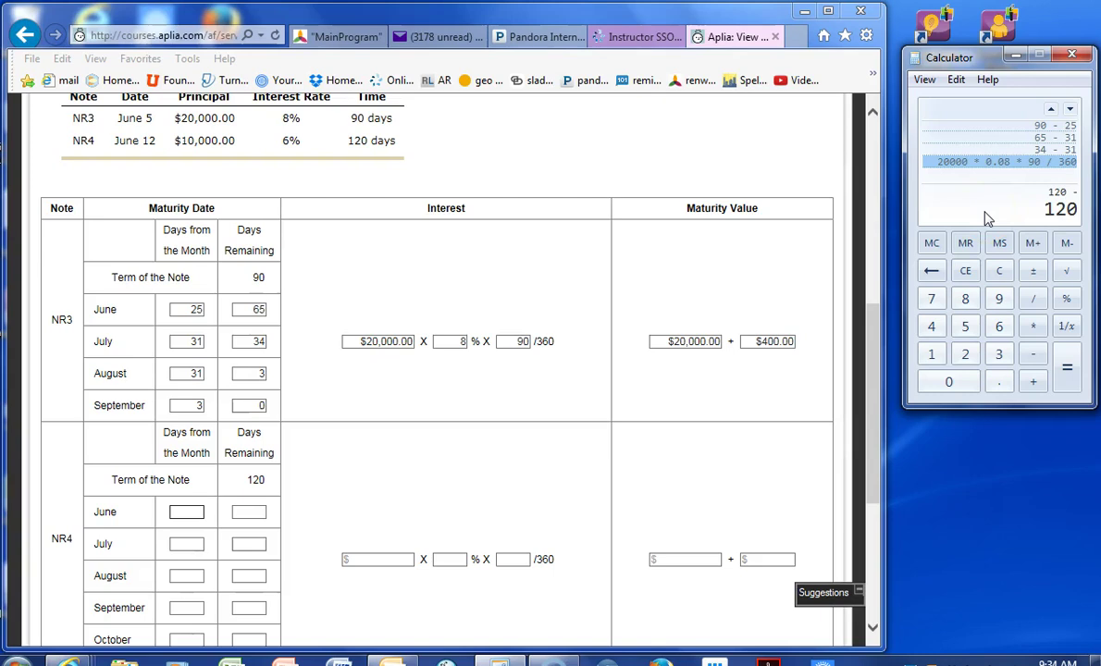
key(Return)
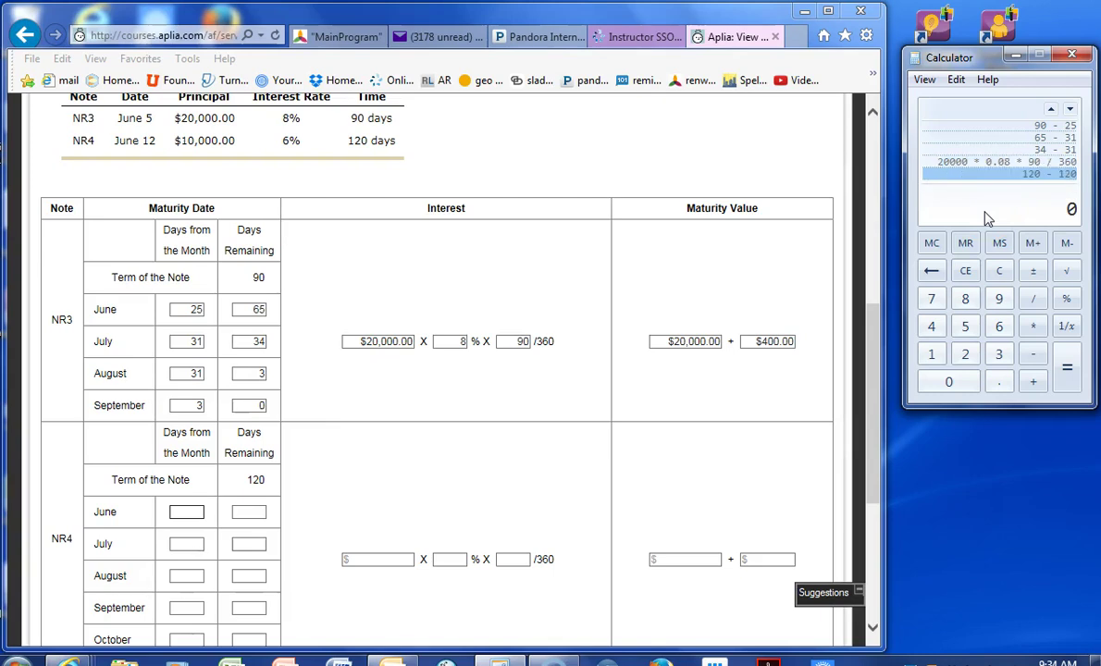
text(30 - 12)
key(Return)
- Enter NR4's June row as 18 days from the month and 102 days remaining
click(185, 513)
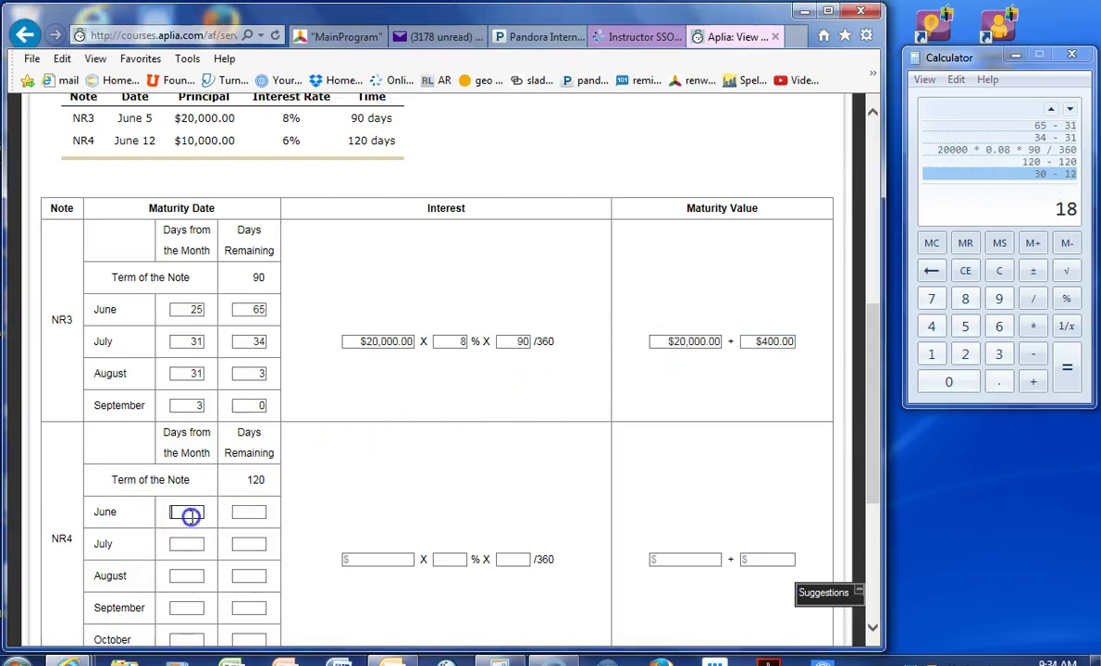
text(18)
click(1025, 222)
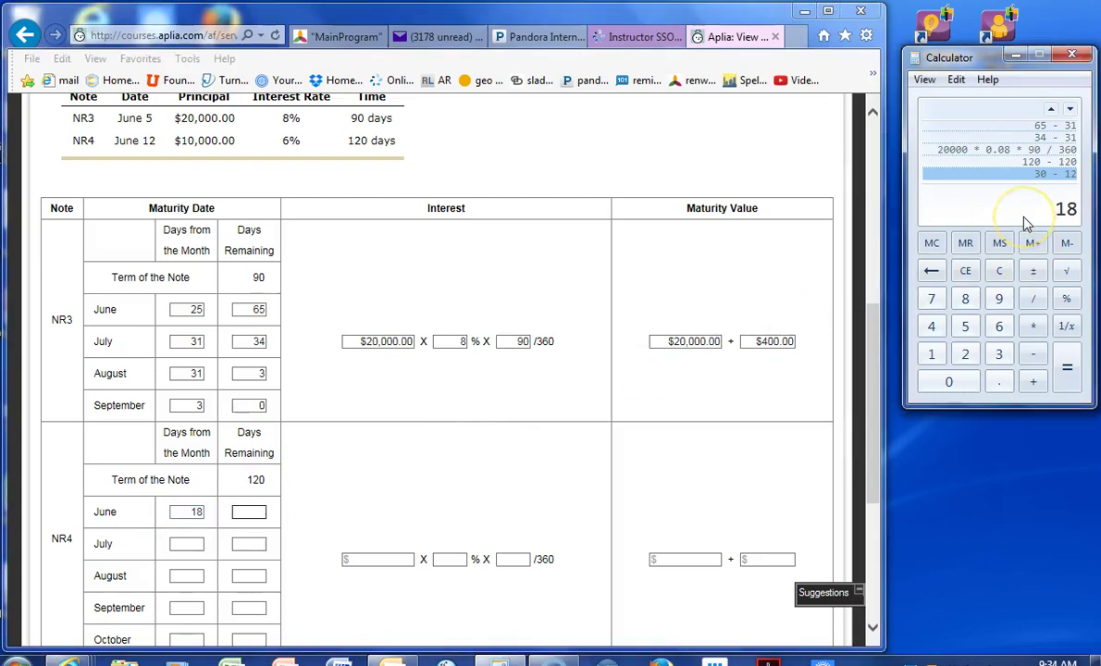
text(120-18)
key(Return)
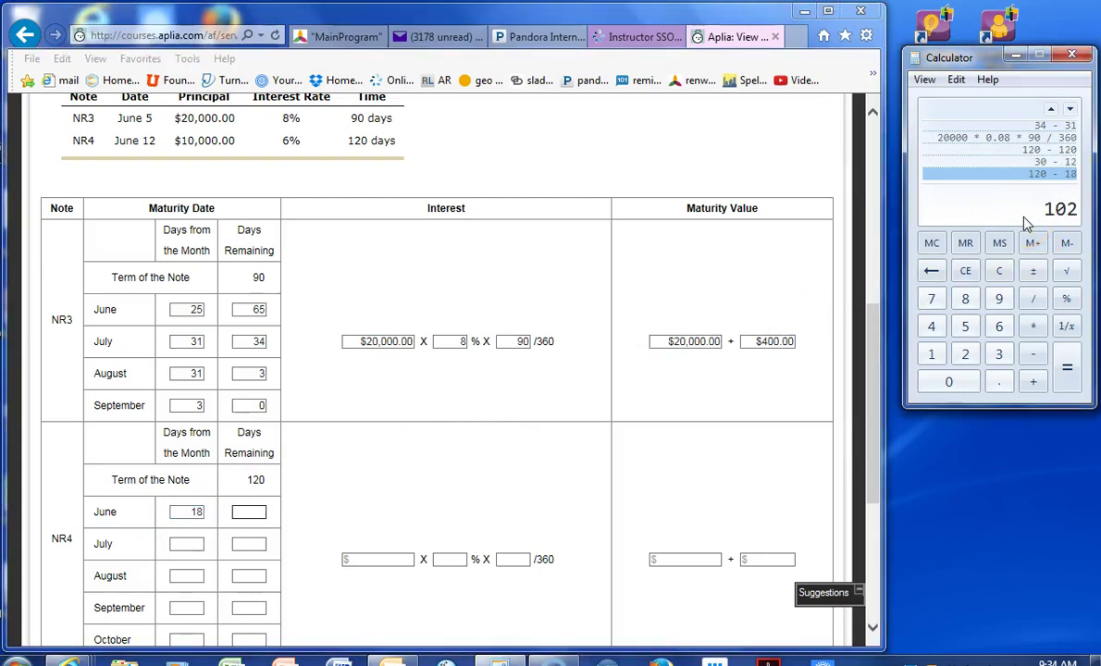
click(254, 511)
text(102)
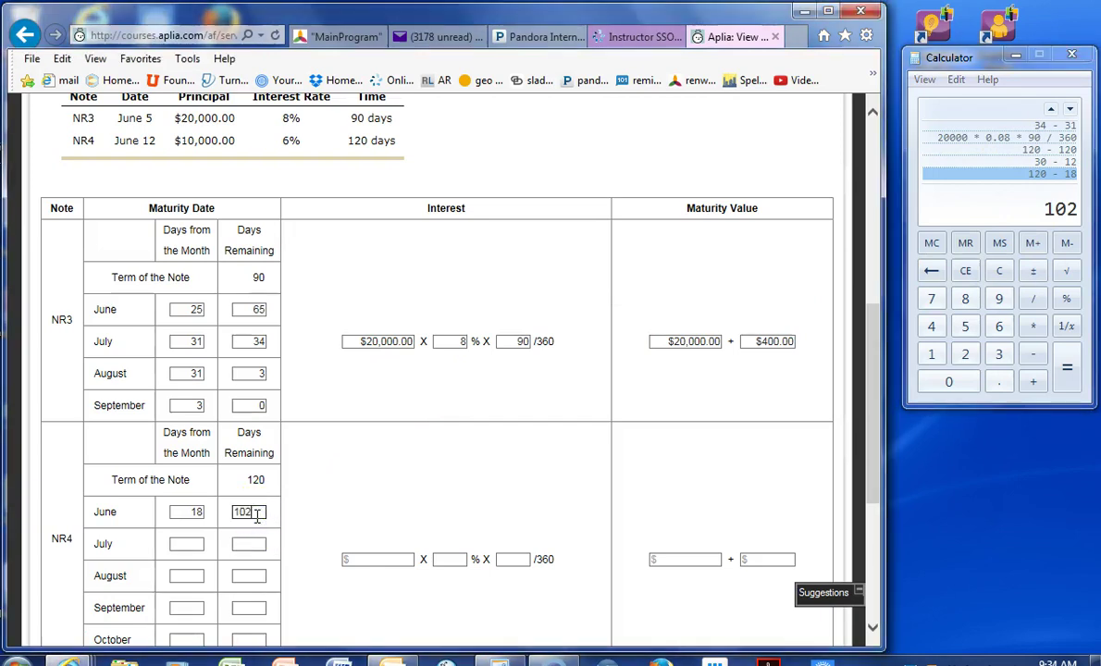
- Enter days from the month for July 31, August 31 and September 30
click(181, 543)
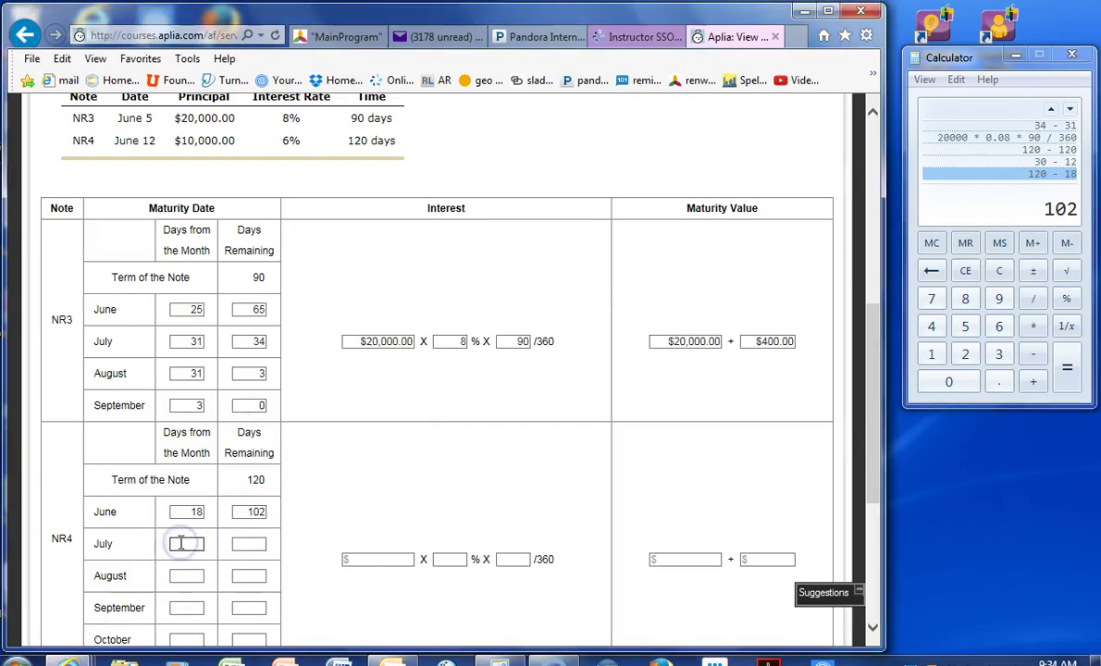
text(31)
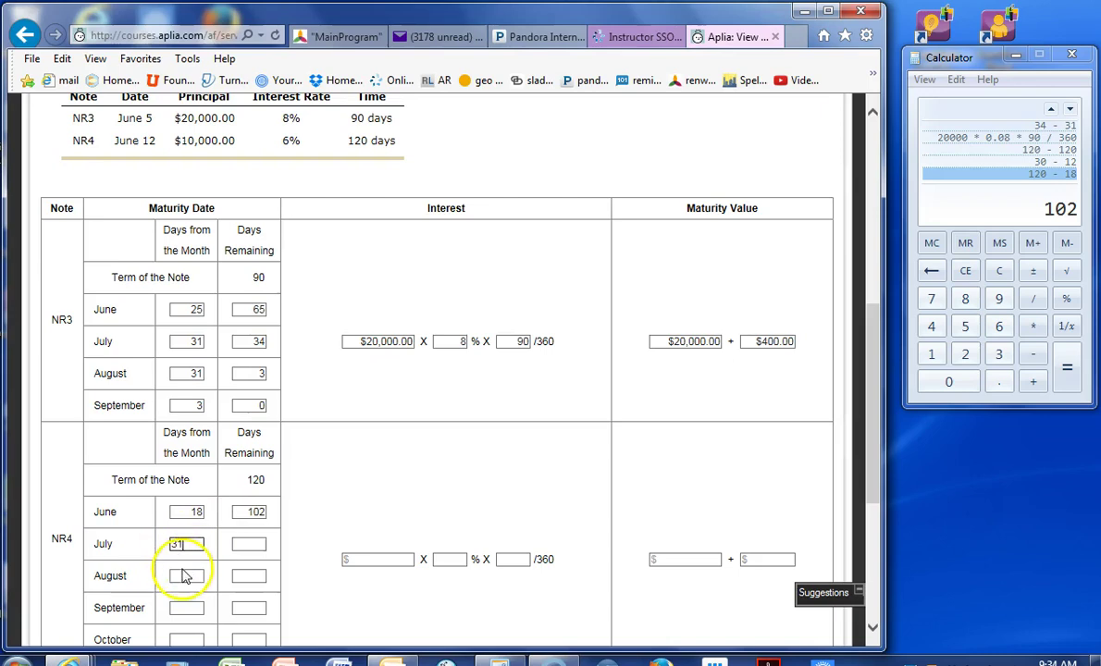
click(184, 576)
text(31)
click(188, 607)
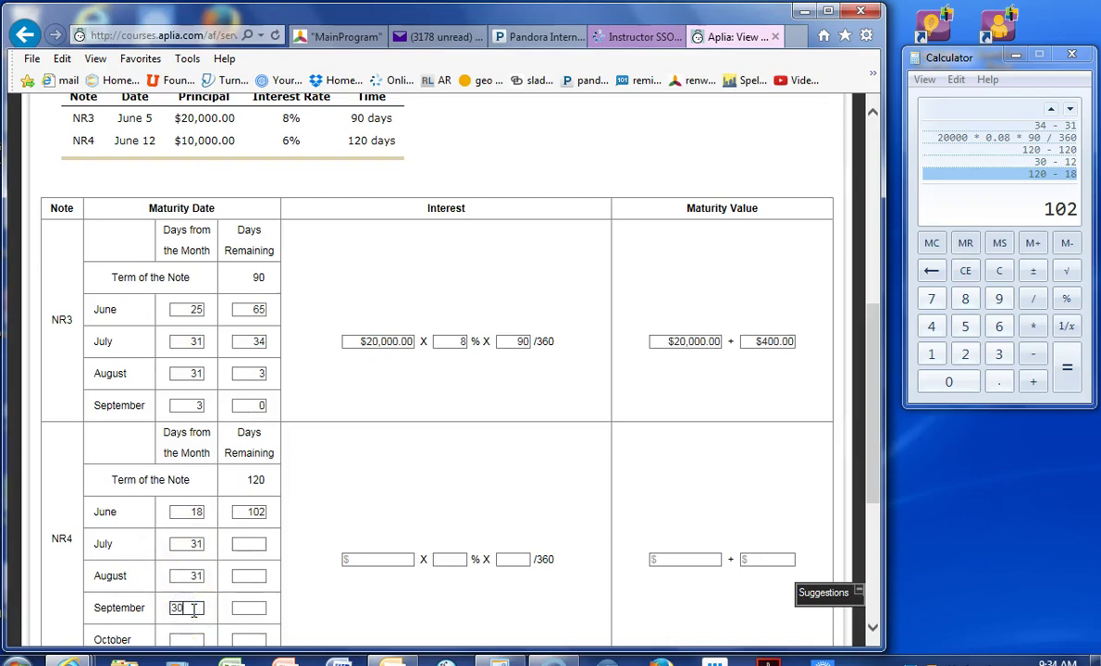
text(30)
- Enter NR4's July and August days remaining as 71 and 40
click(248, 543)
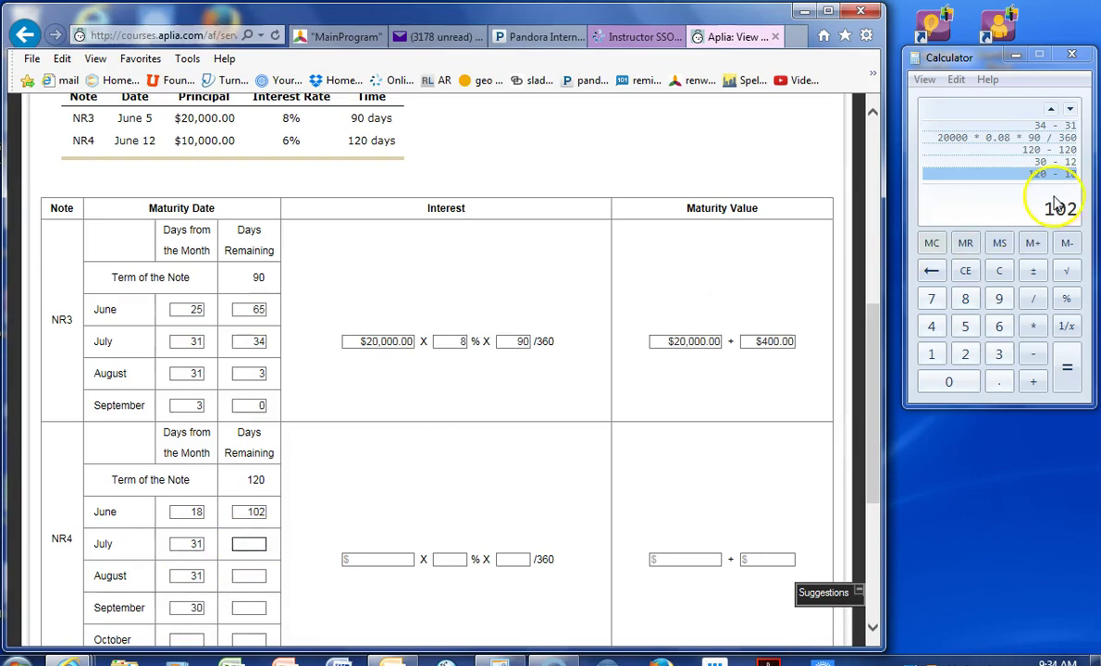
click(1046, 205)
text(31)
key(Return)
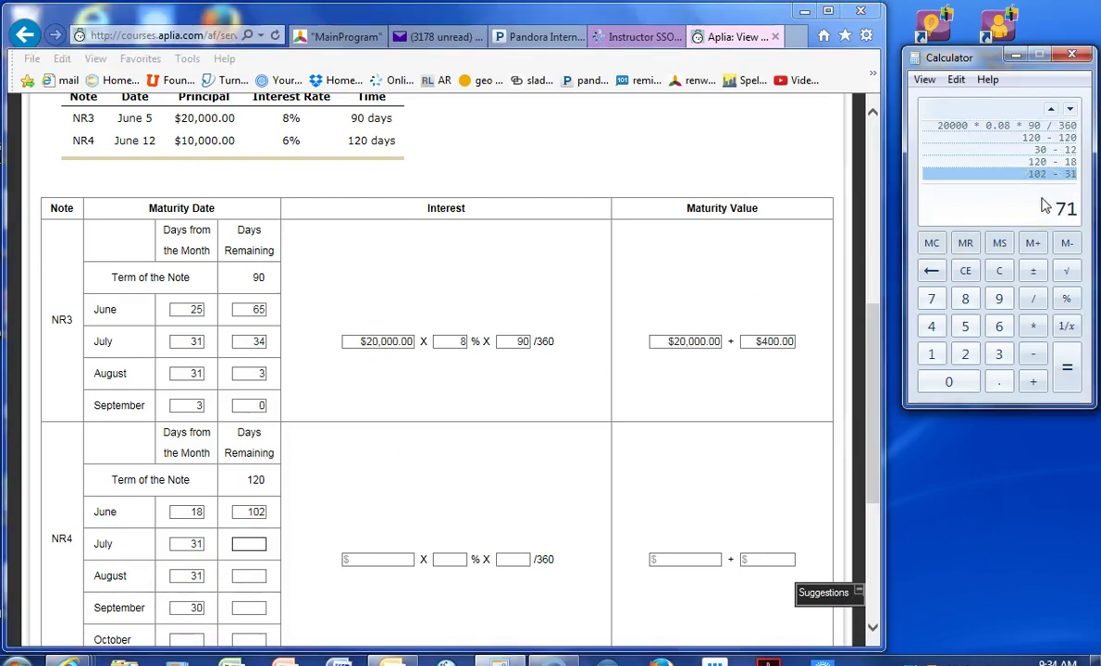
click(240, 542)
text(71)
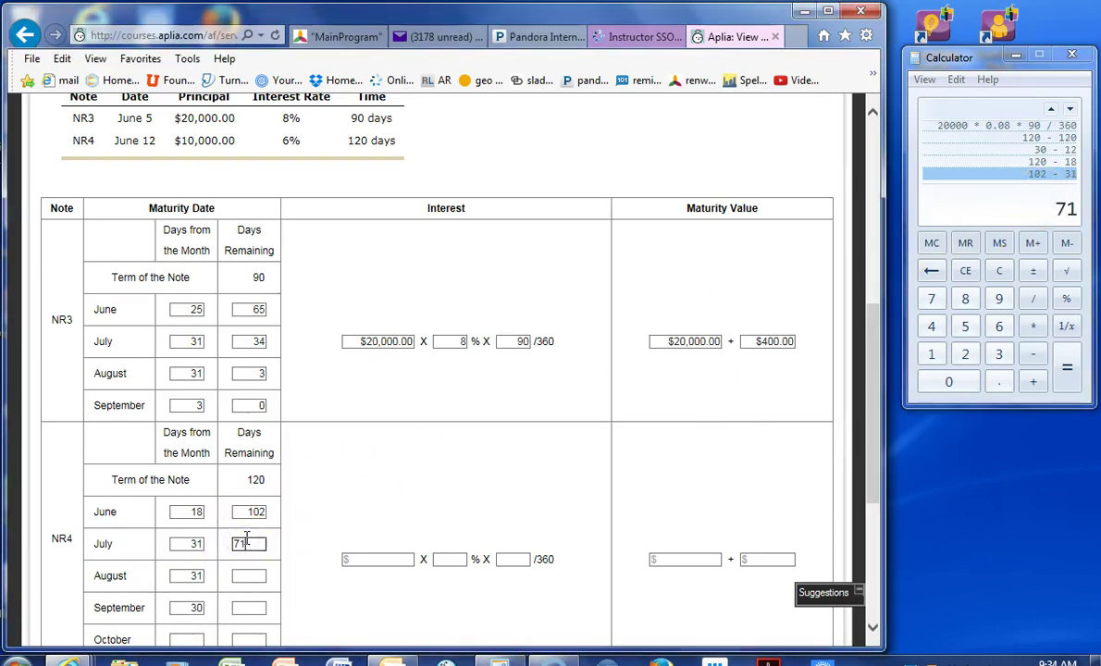
click(1012, 224)
text(-31)
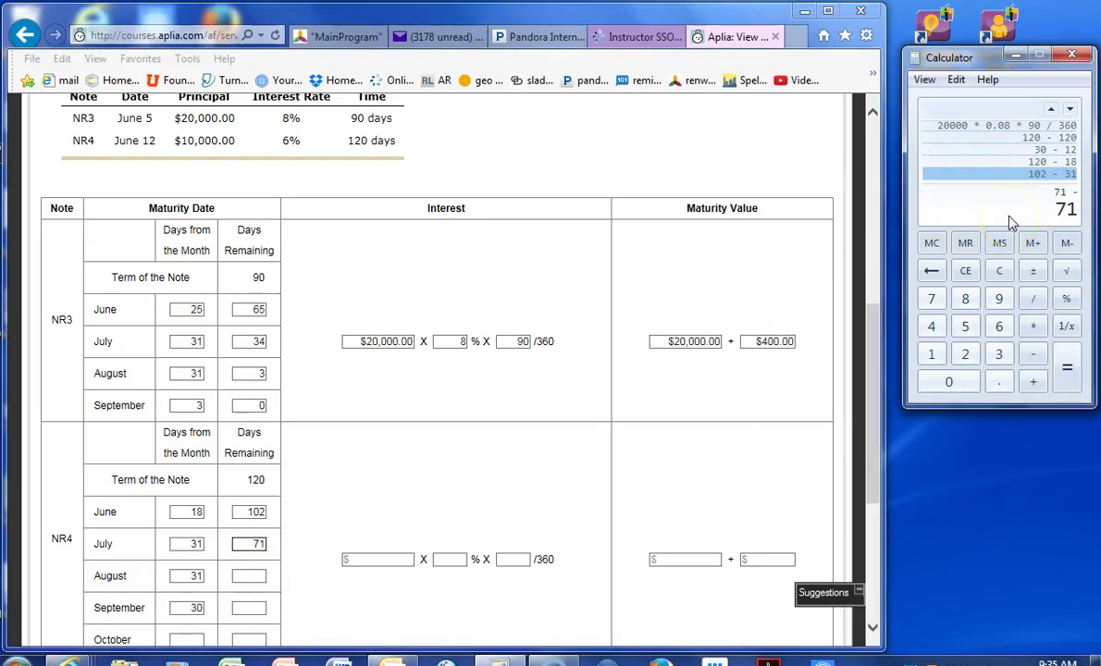
key(Return)
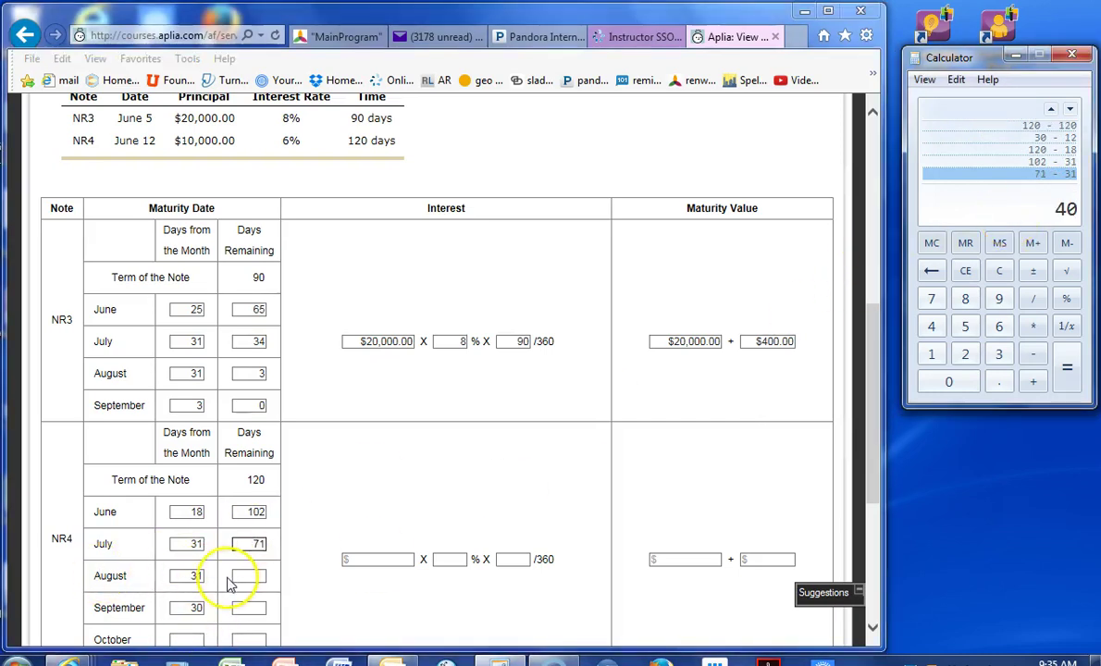
click(242, 576)
text(40)
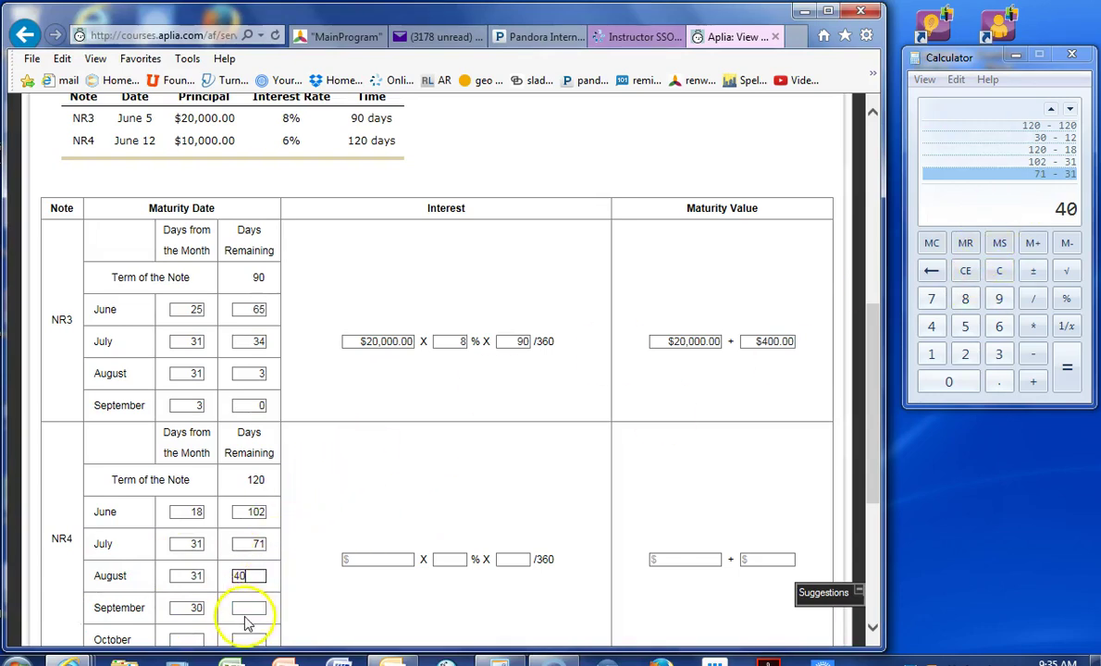
- Enter September's 10 days remaining and October's 10 days from the month
click(248, 607)
text(10)
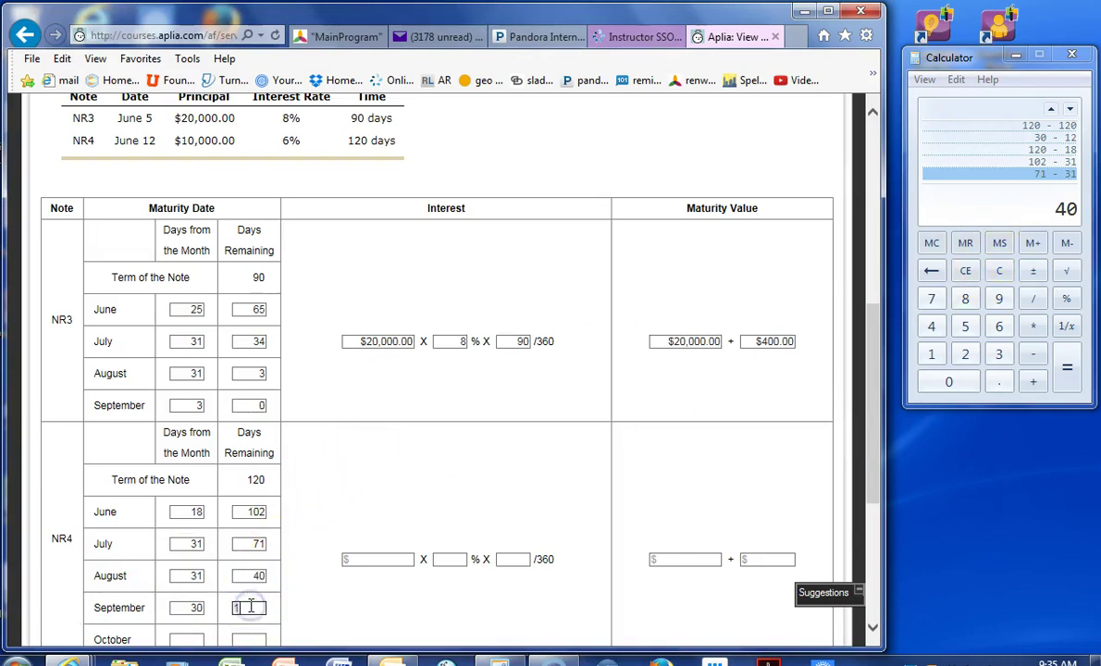
click(176, 636)
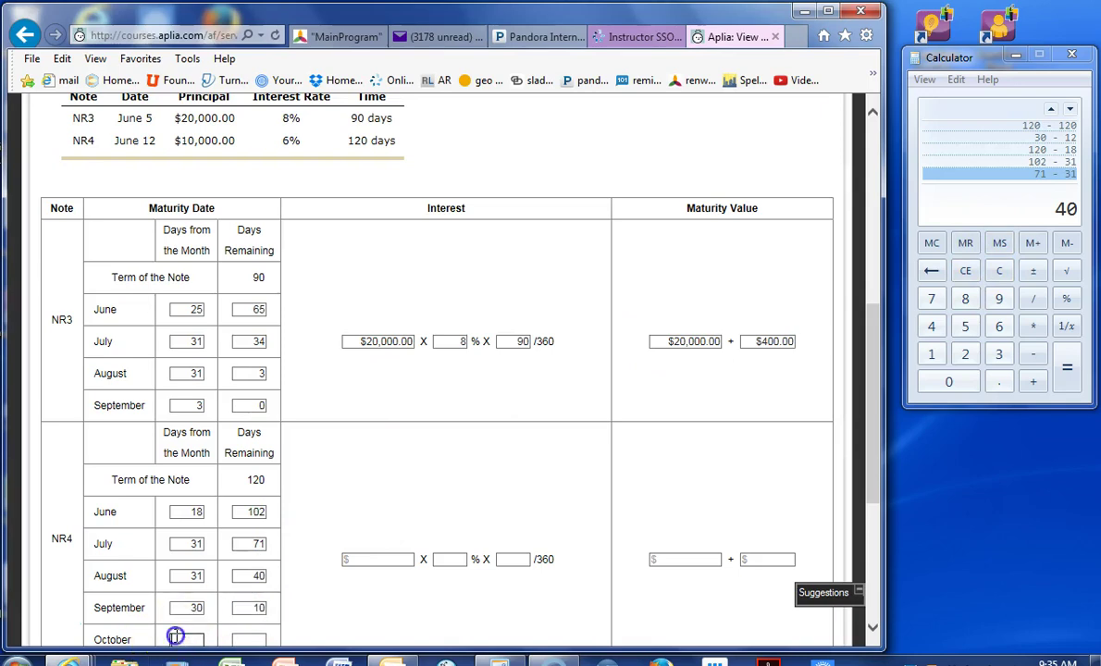
text(10)
click(248, 639)
- Set October's days remaining to 0 and confirm NR4's interest row $10,000.00 × 6% × 120/360
text(0)
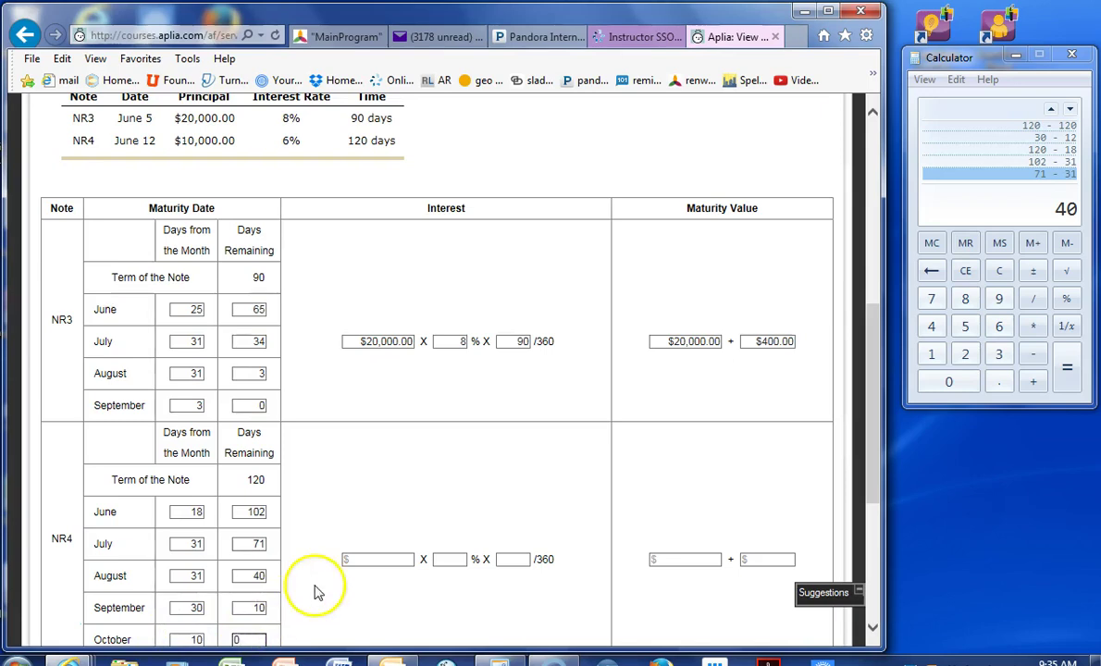
click(351, 560)
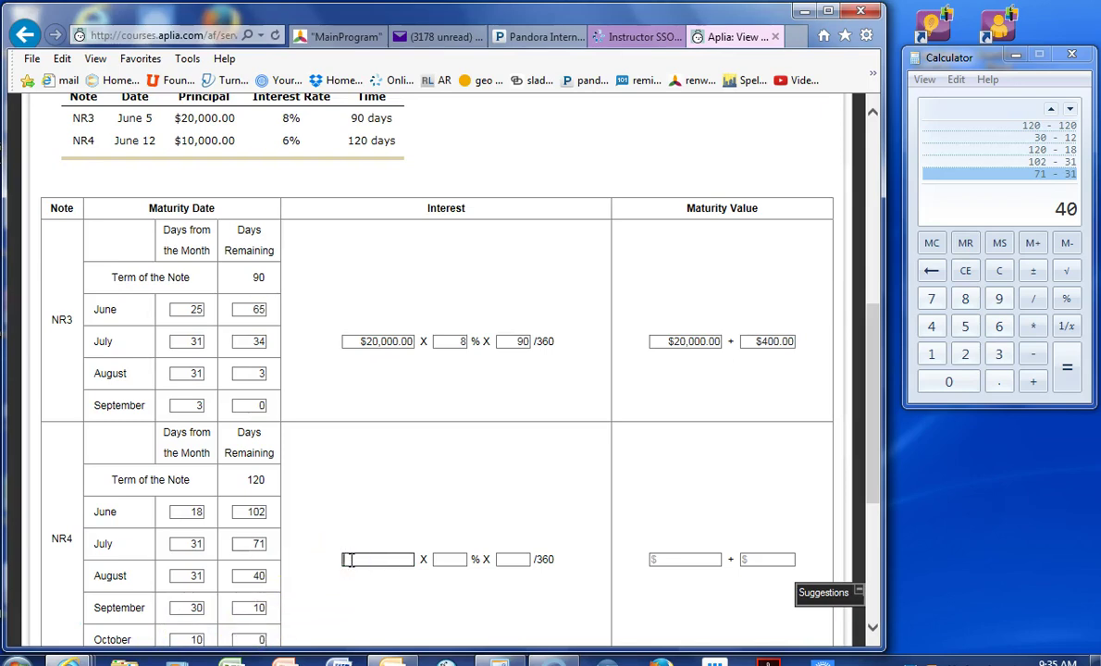
key(Tab)
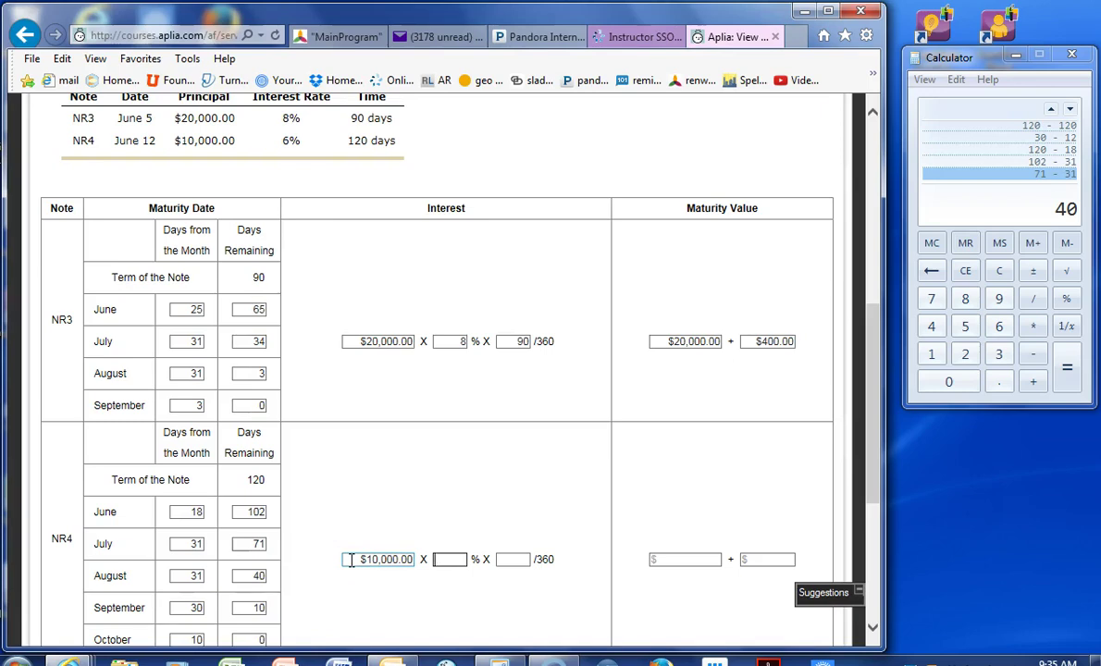
key(Tab)
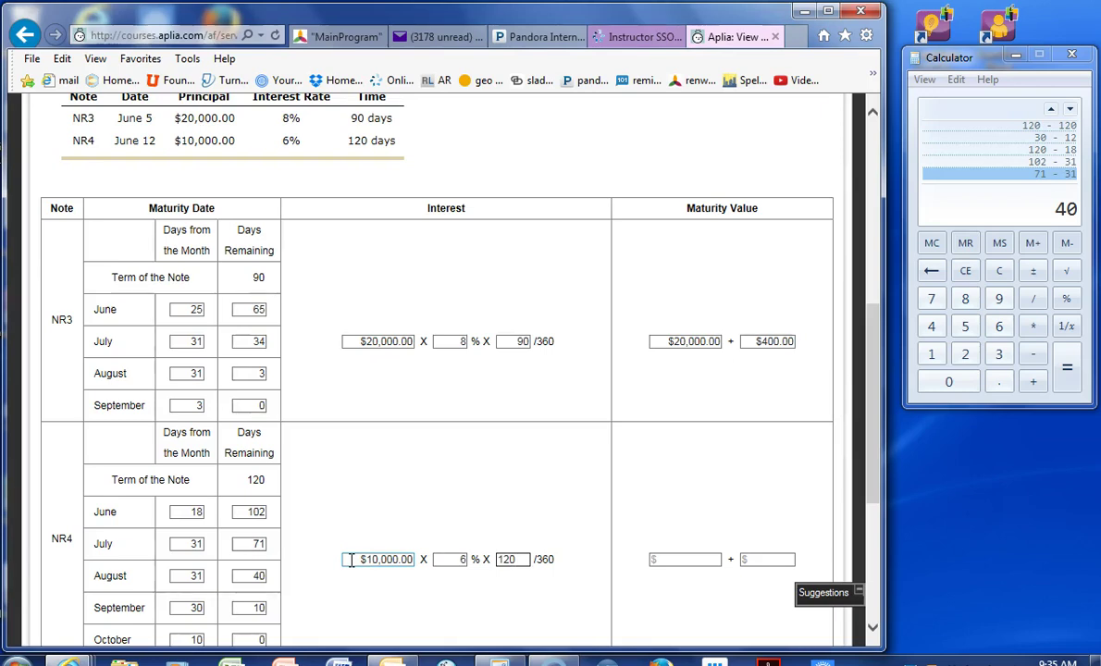
- Enter NR4's maturity value as $10,000.00 + $200.00, computing 10000 × 0.06 × 120 / 360
click(679, 563)
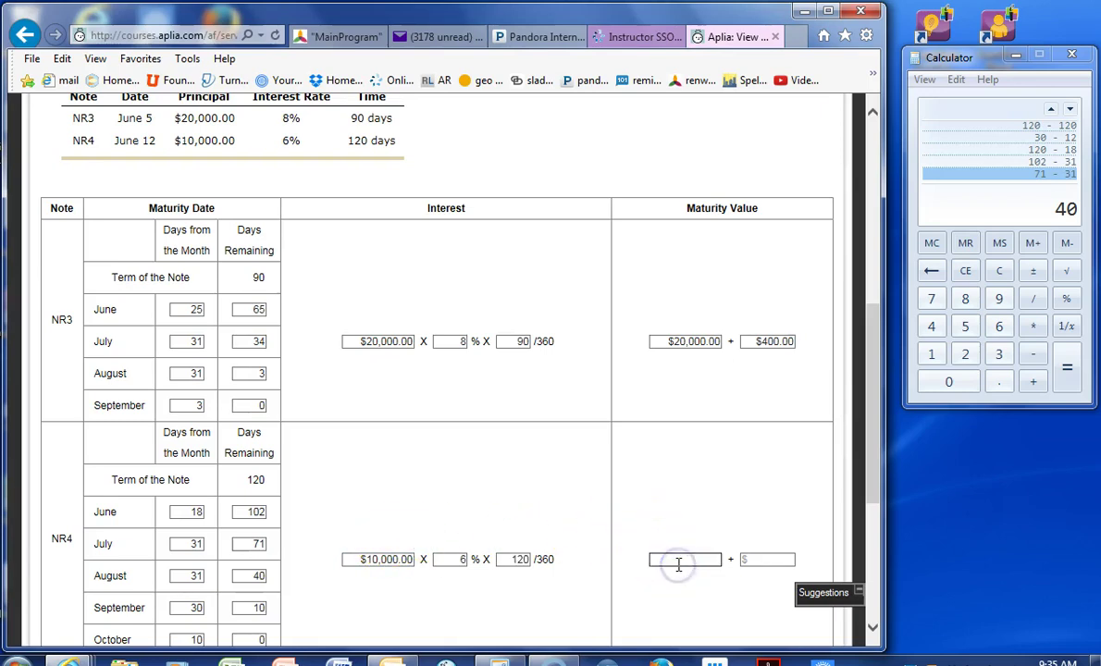
text(10000)
click(764, 559)
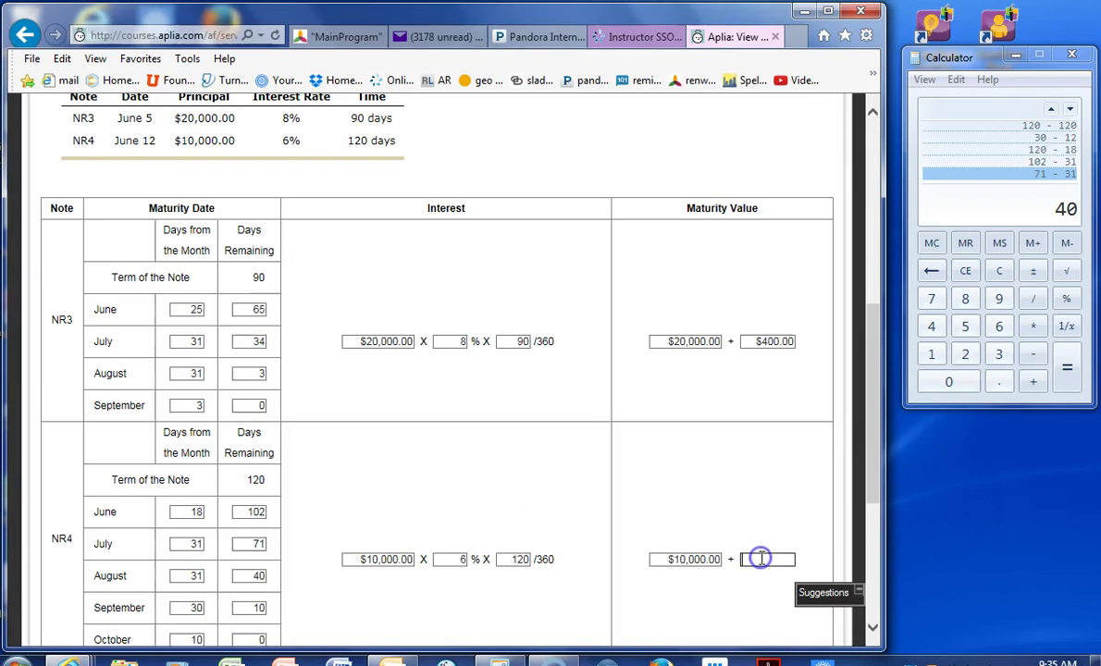
click(1044, 219)
text(1000)
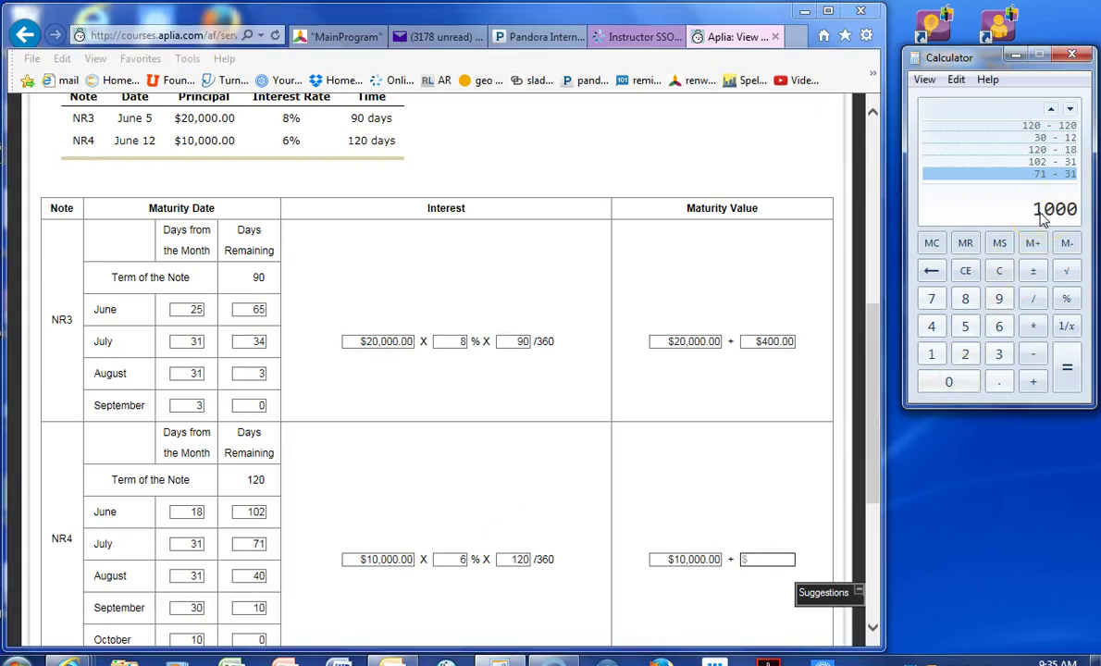
text(0 * 0.06 )
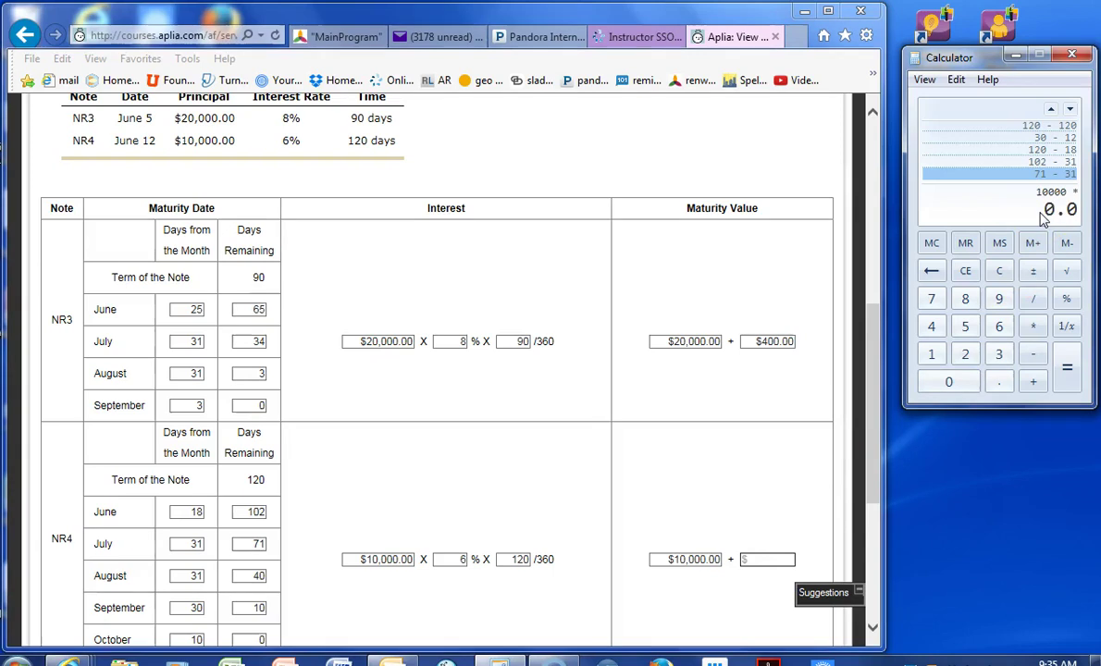
text(* )
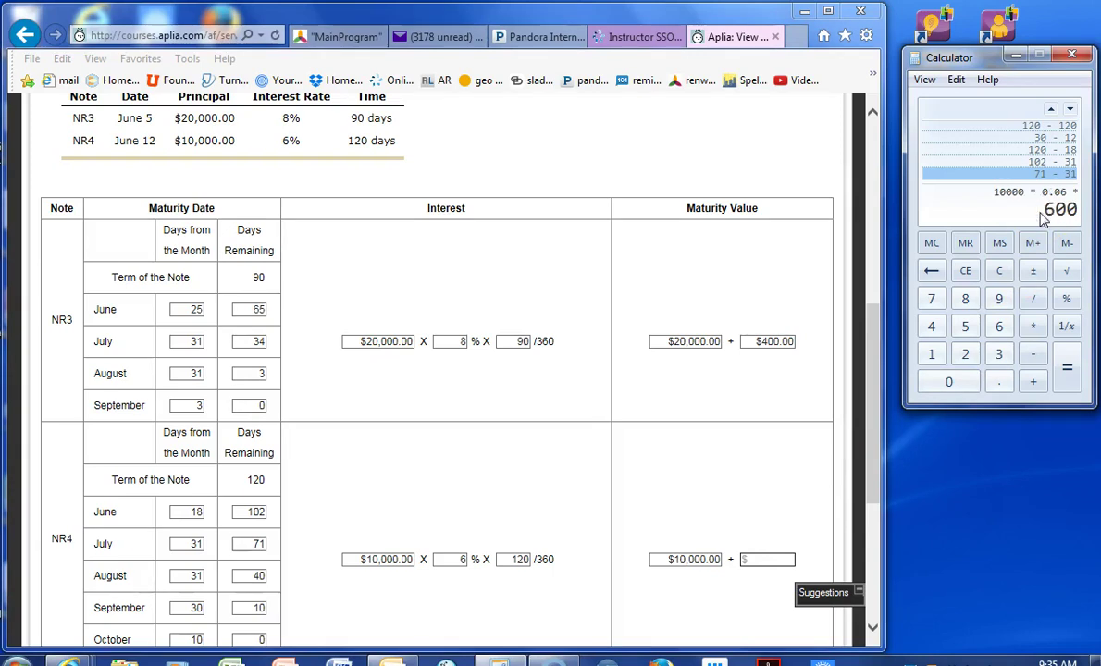
text(120 / 360)
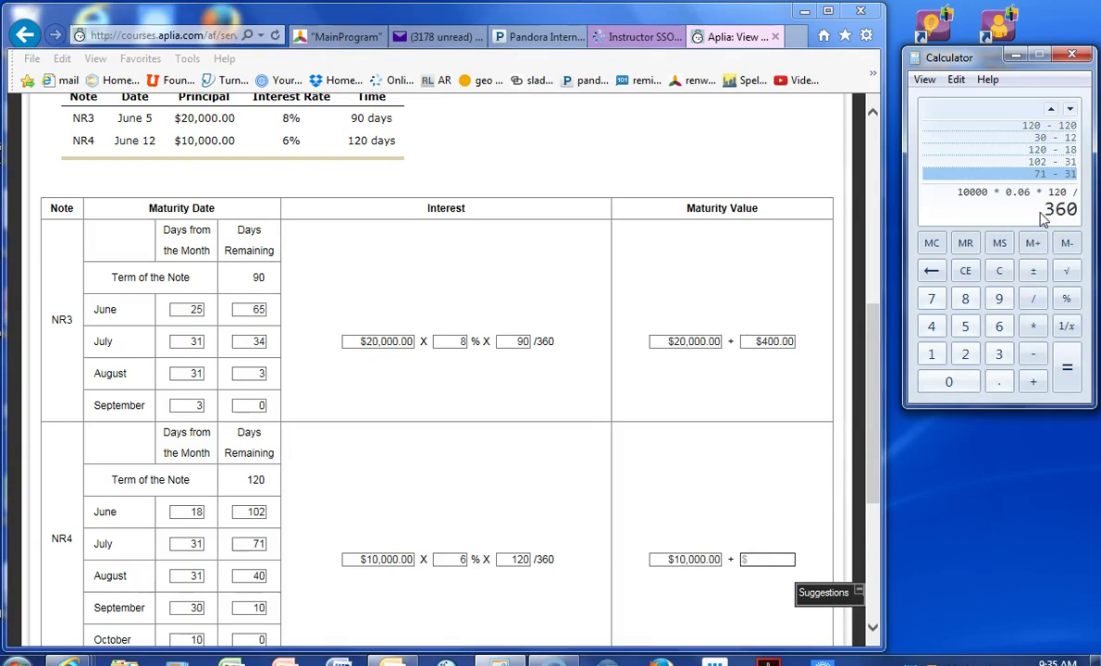
key(Return)
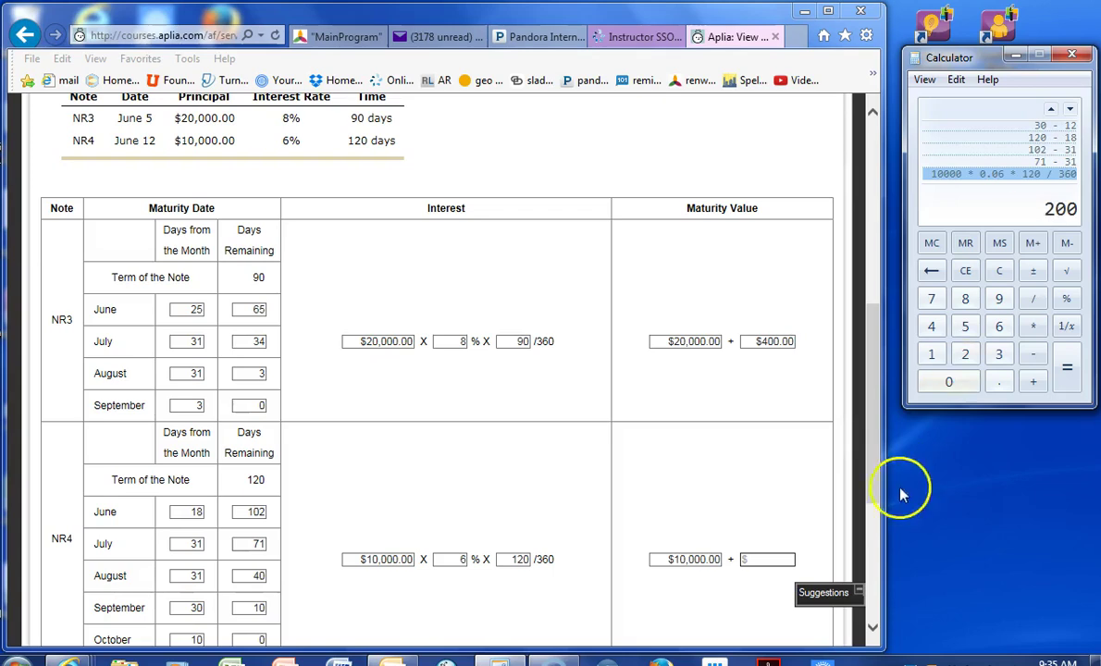
click(765, 559)
text(200)
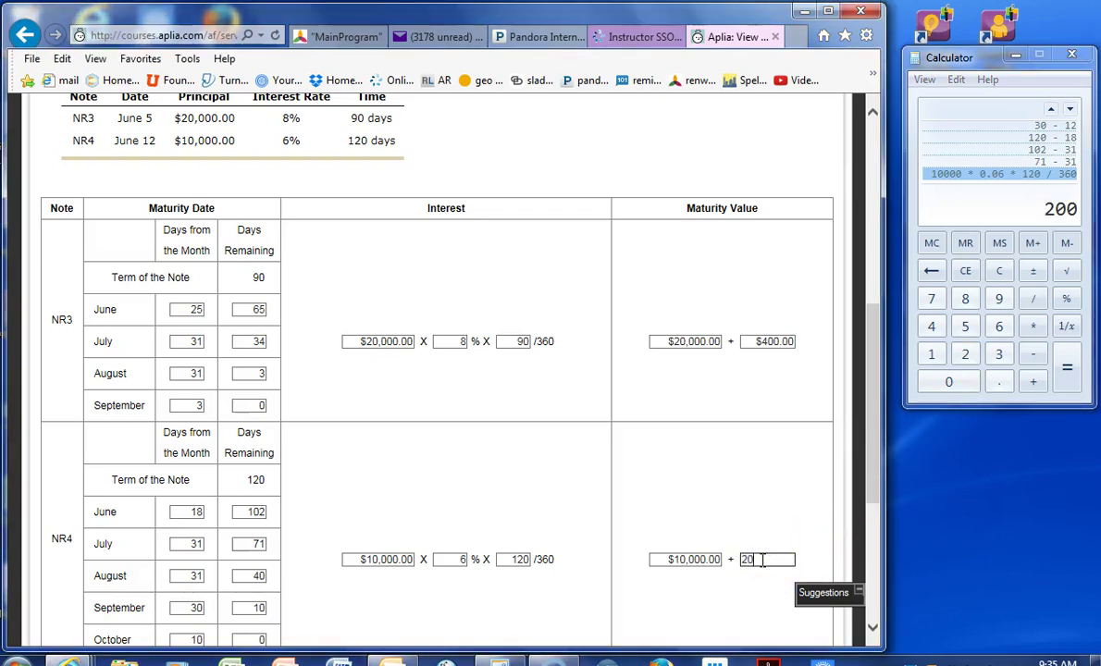
click(762, 511)
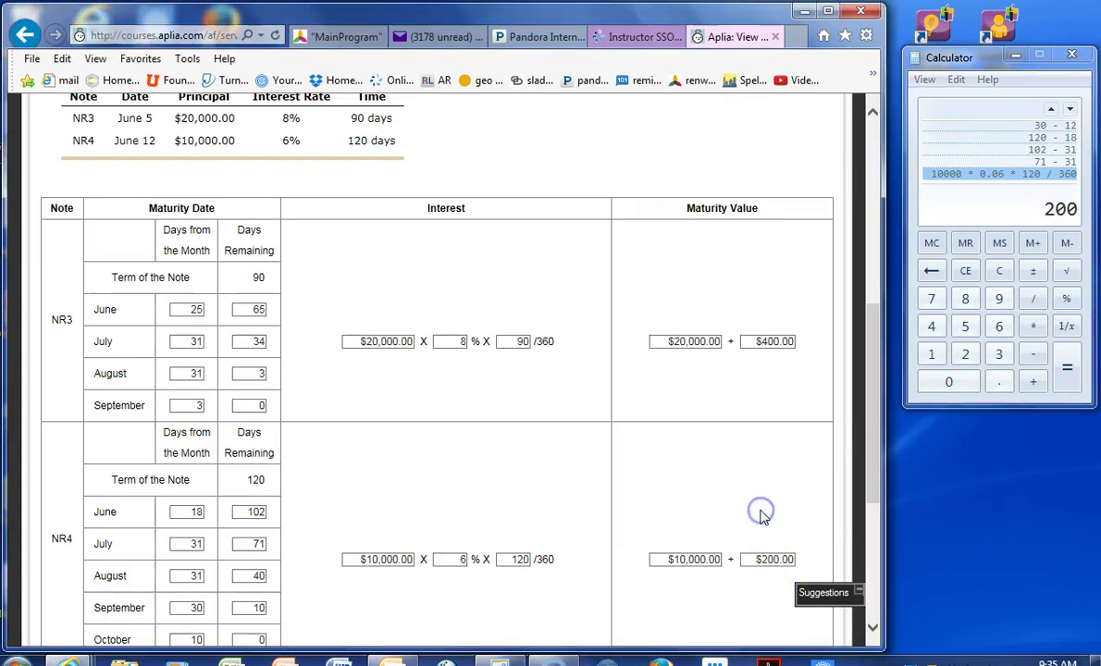
- Enter NR3's summary interest of $400.00 and maturity date September 3
scroll(765, 518, down, 2)
scroll(765, 519, down, 1)
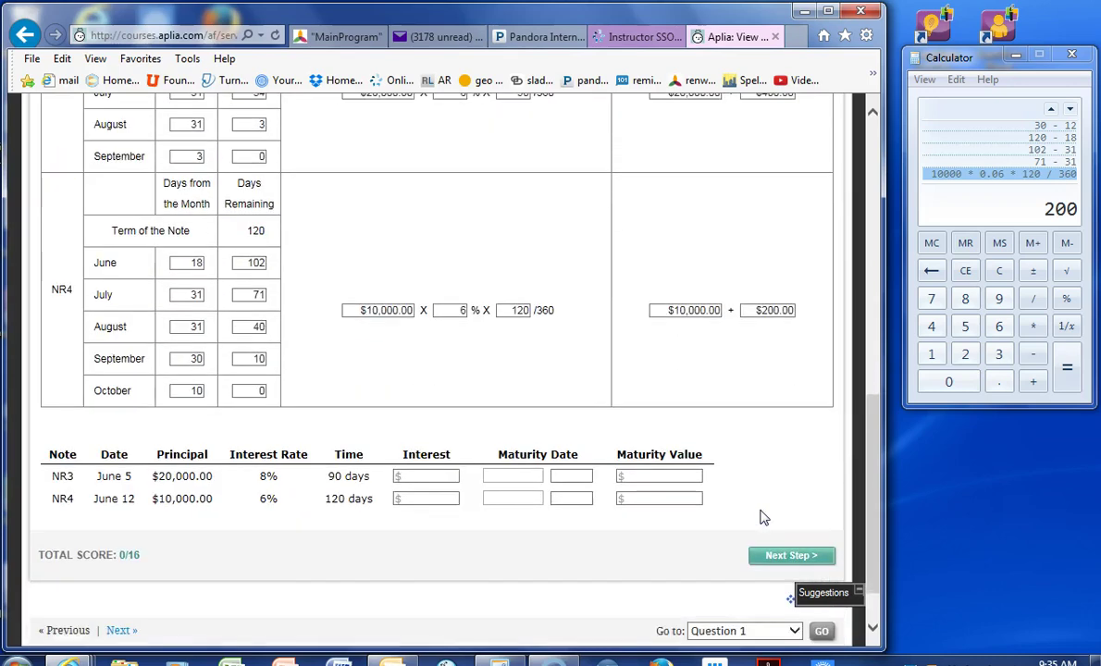
click(436, 479)
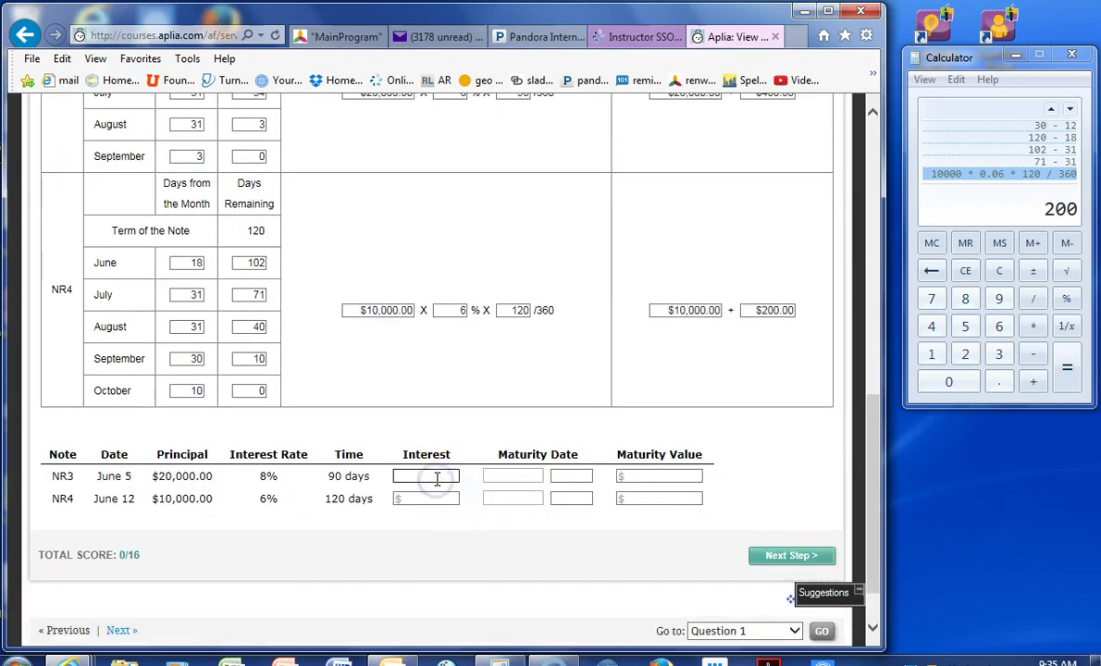
scroll(436, 478, up, 2)
scroll(436, 479, down, 2)
text(400)
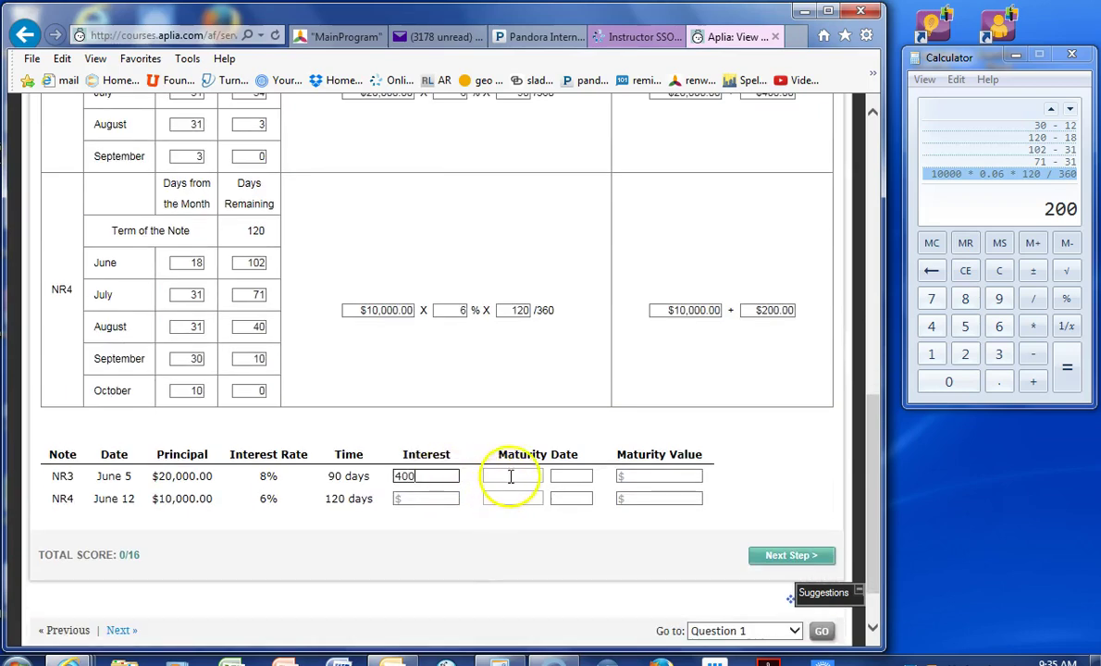
click(510, 477)
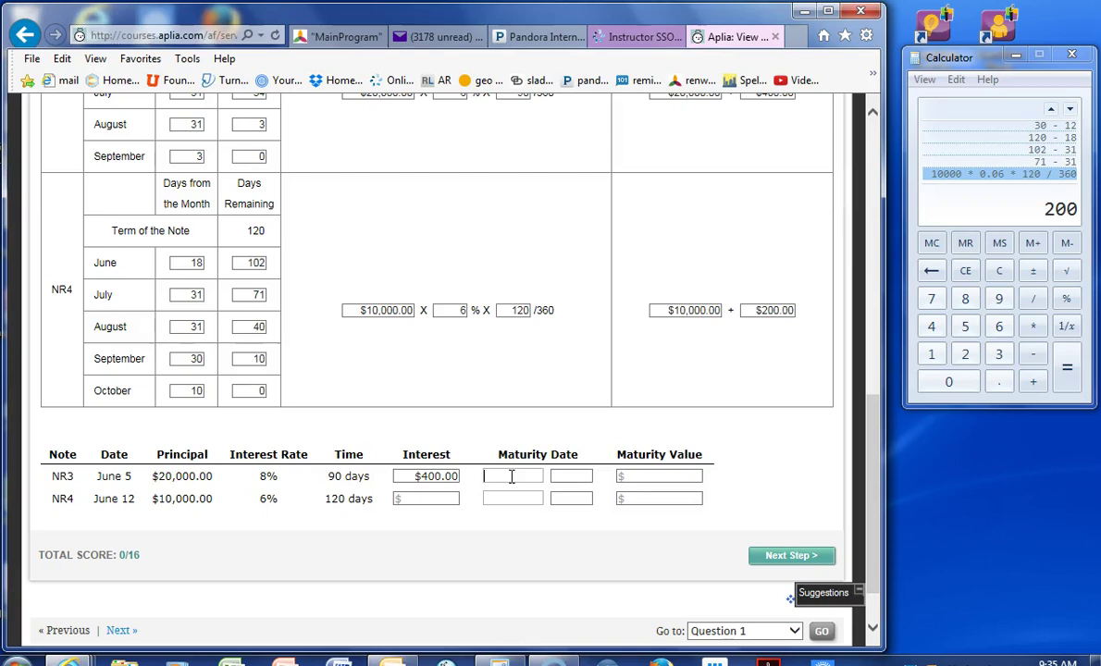
text(sept.)
key(BackSpace)
text(ember)
key(Tab)
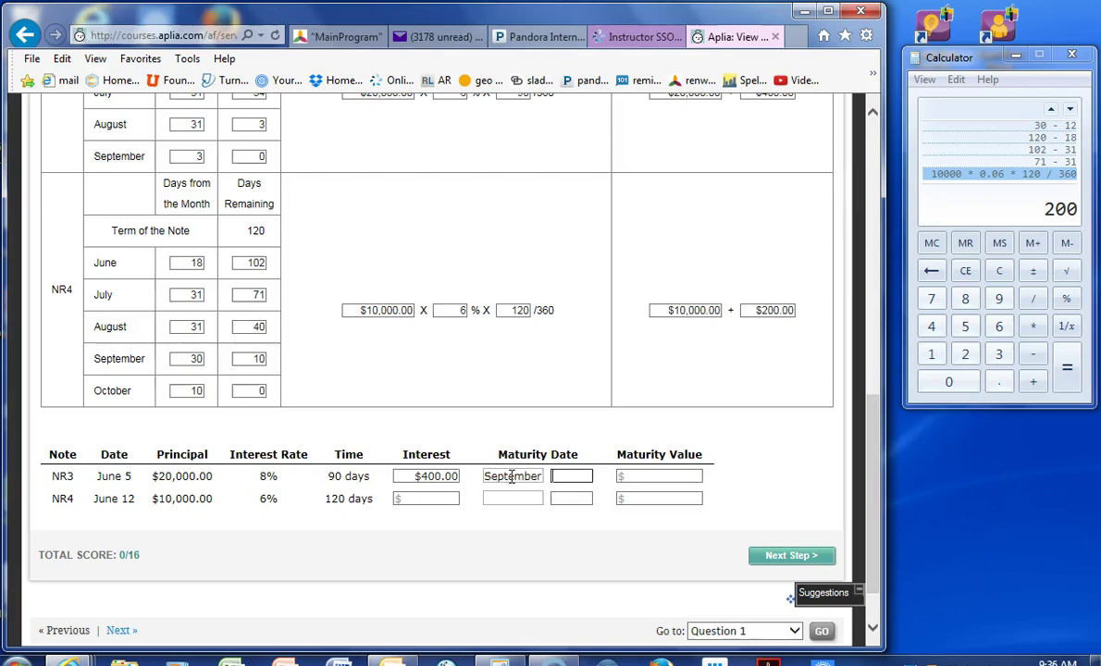
text(3)
key(Tab)
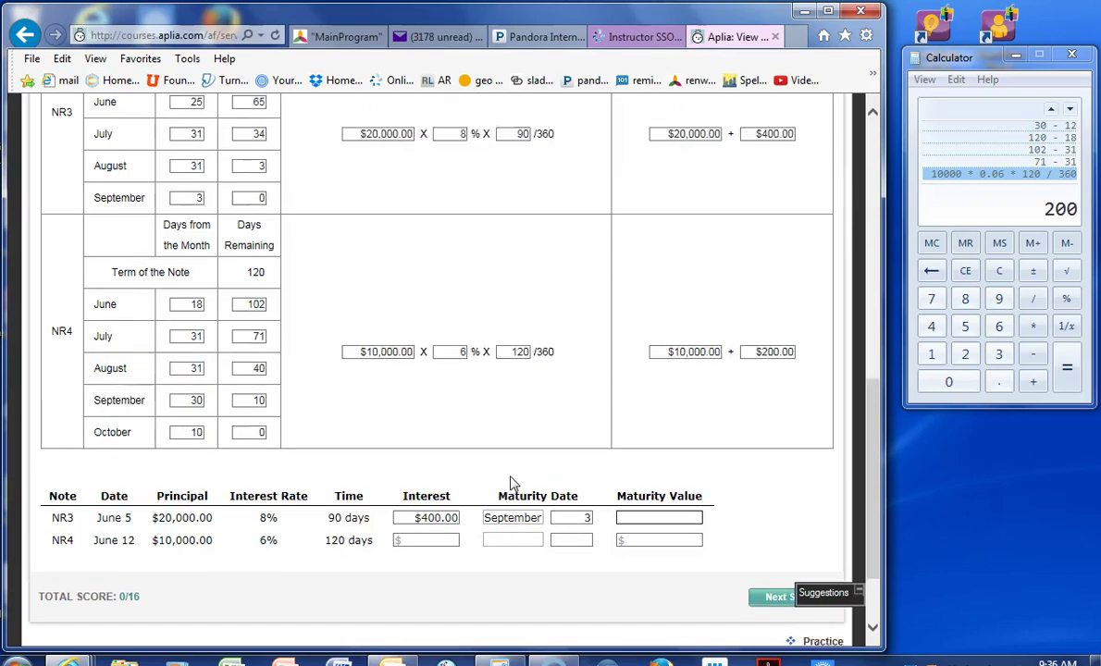
- Enter NR3's maturity value of $20,400.00 in the summary
scroll(509, 477, up, 1)
scroll(509, 477, down, 3)
click(660, 413)
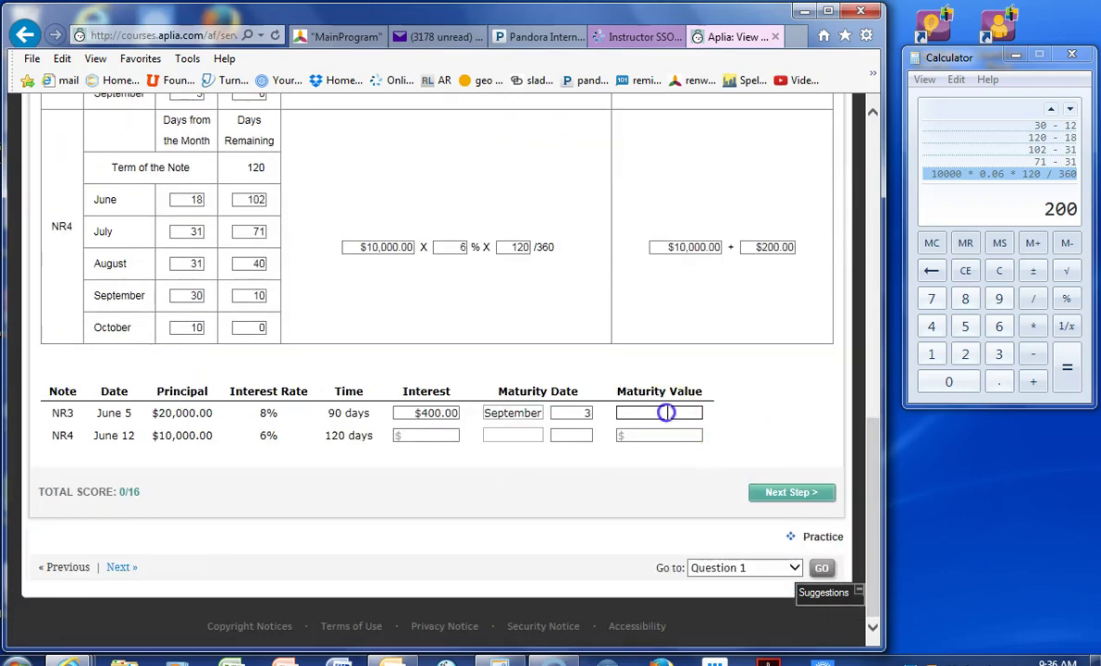
text(200)
text(400)
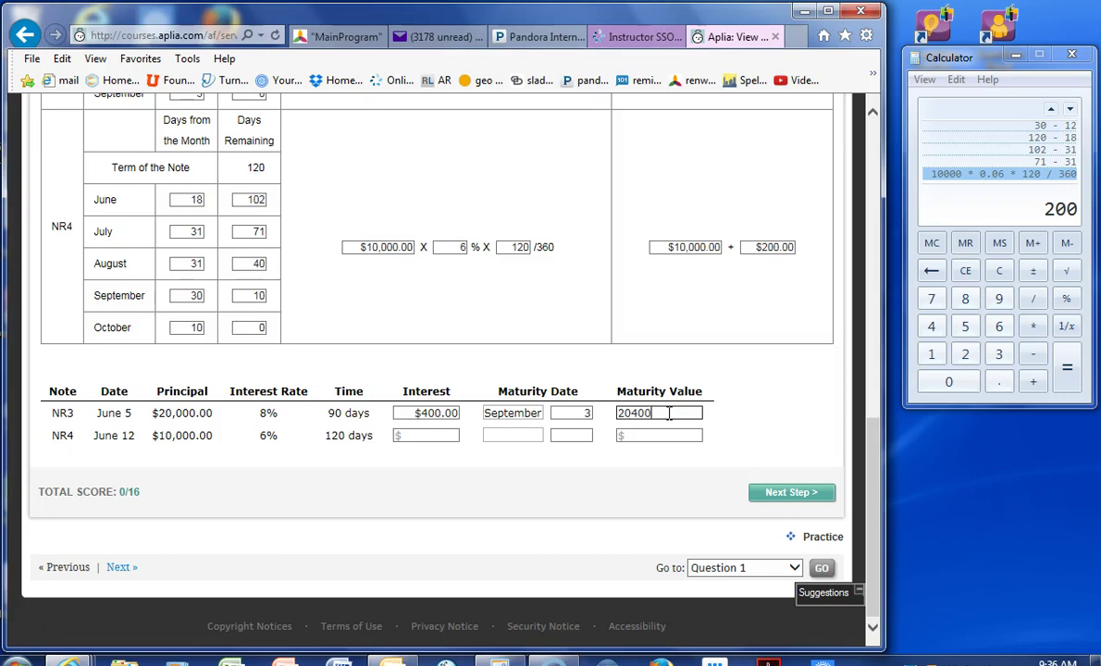
key(Tab)
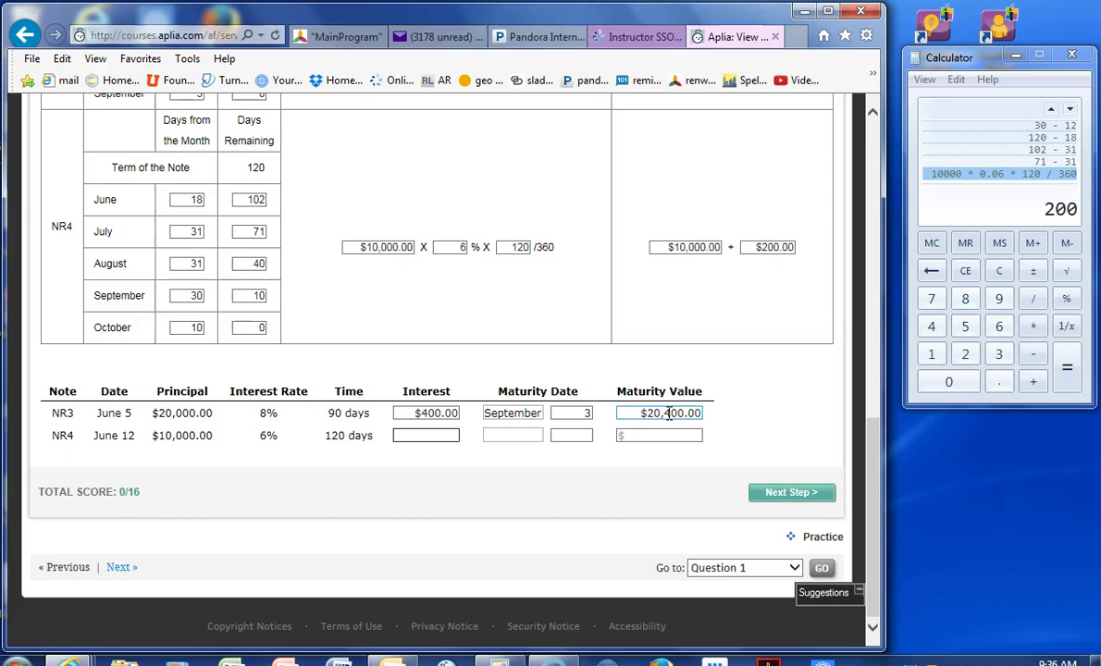
- Fill NR4's summary row: $200.00 interest, October 10, $10,200.00 maturity value
text(200)
key(Tab)
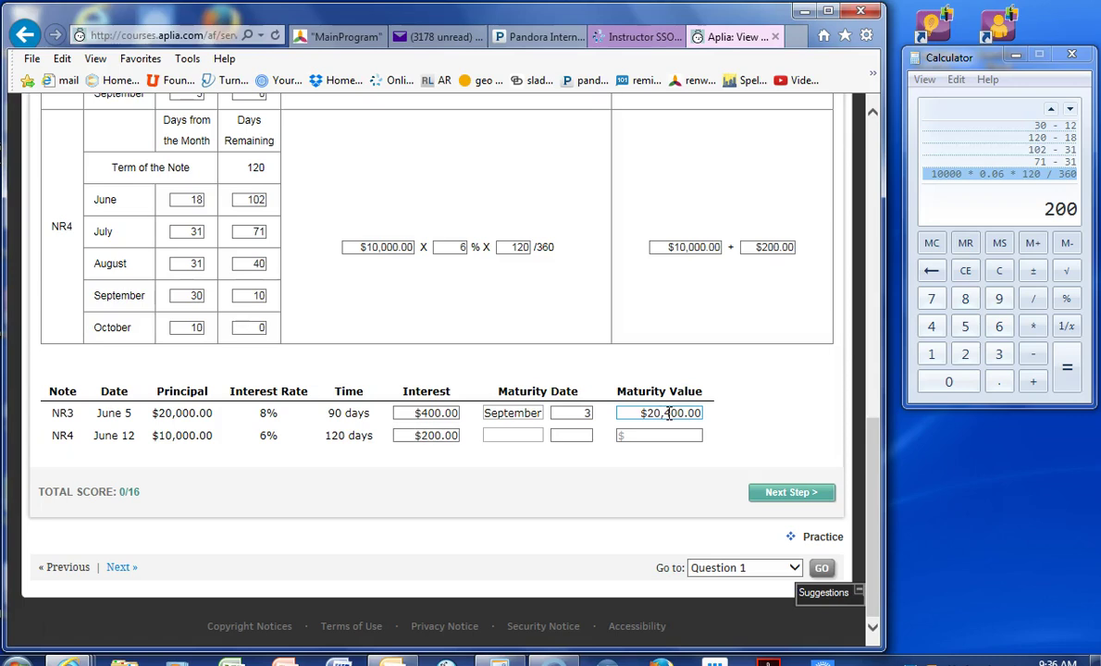
text(october)
key(Tab)
text(10)
key(Tab)
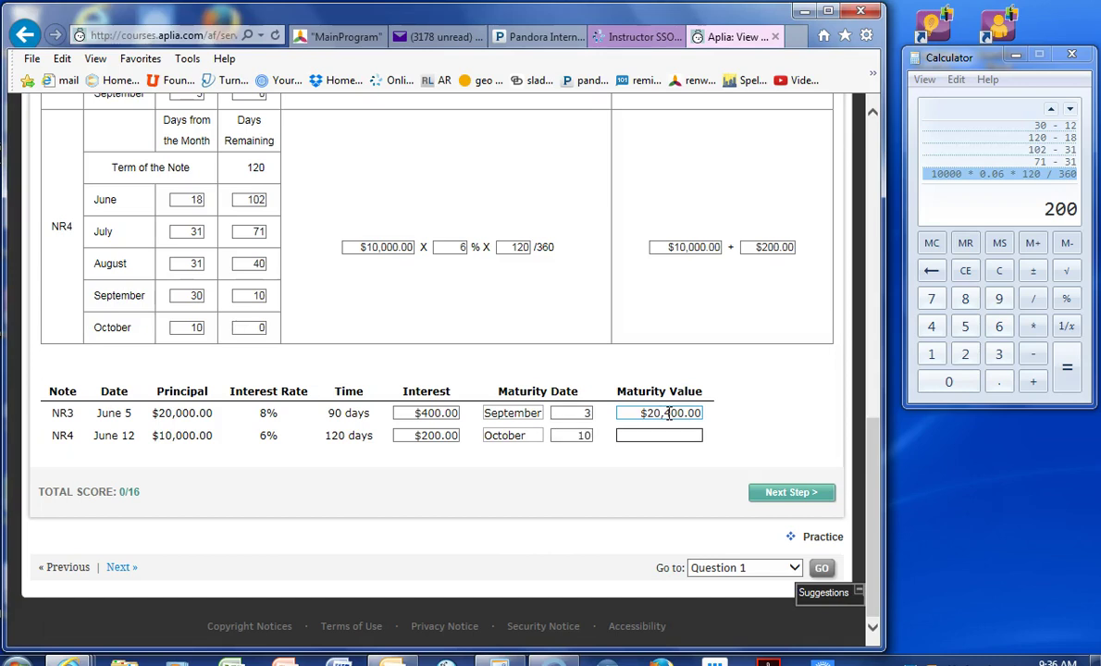
text(10200)
key(Tab)
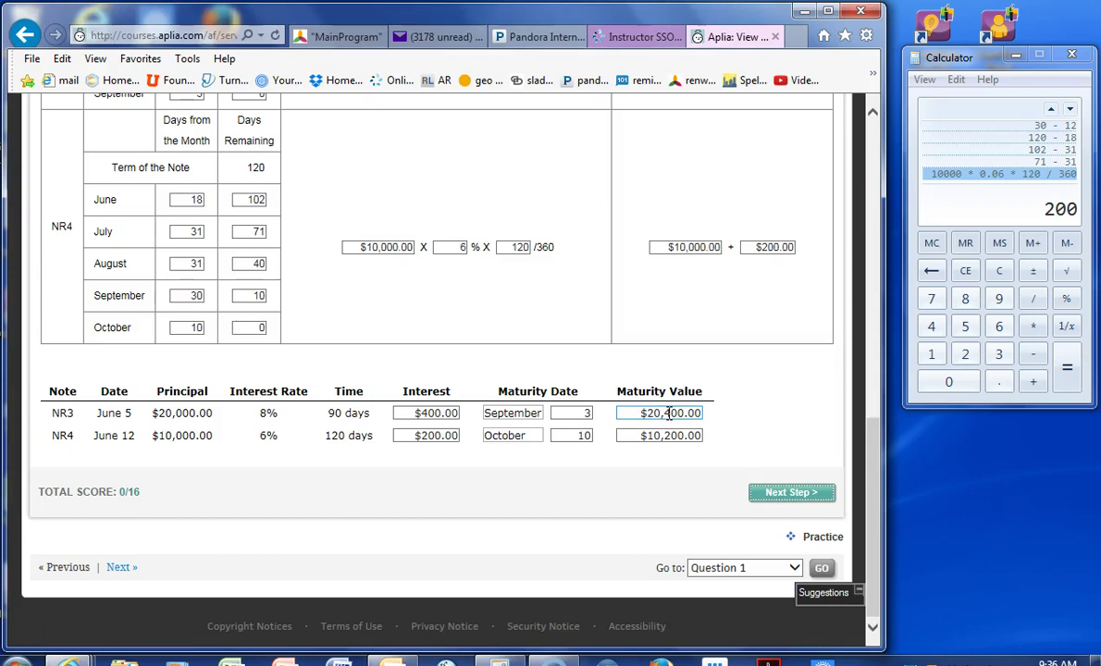
- Journalize a Jul. 5 Notes Receivable debit of 1,800.00 with document NR5 on line 1
click(773, 493)
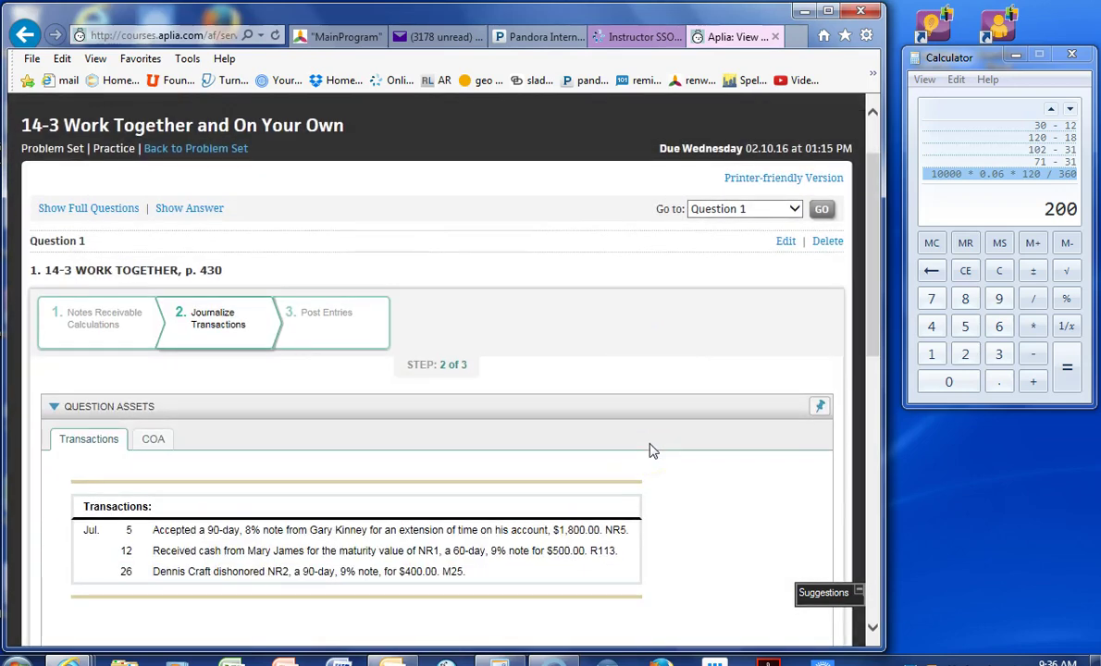
scroll(651, 450, down, 3)
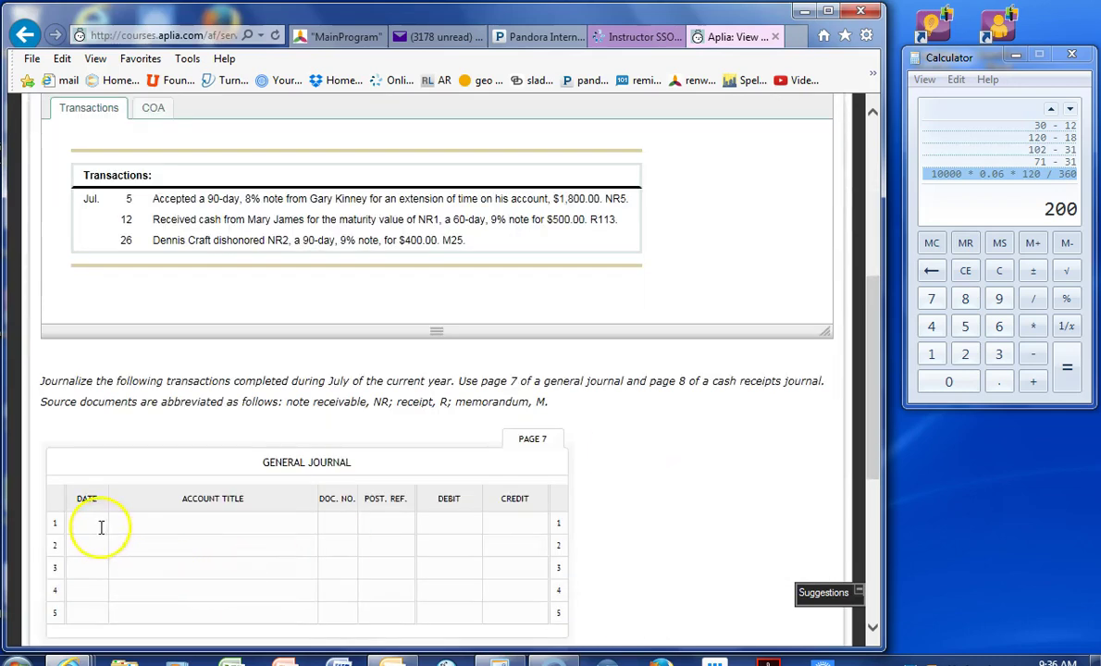
click(99, 524)
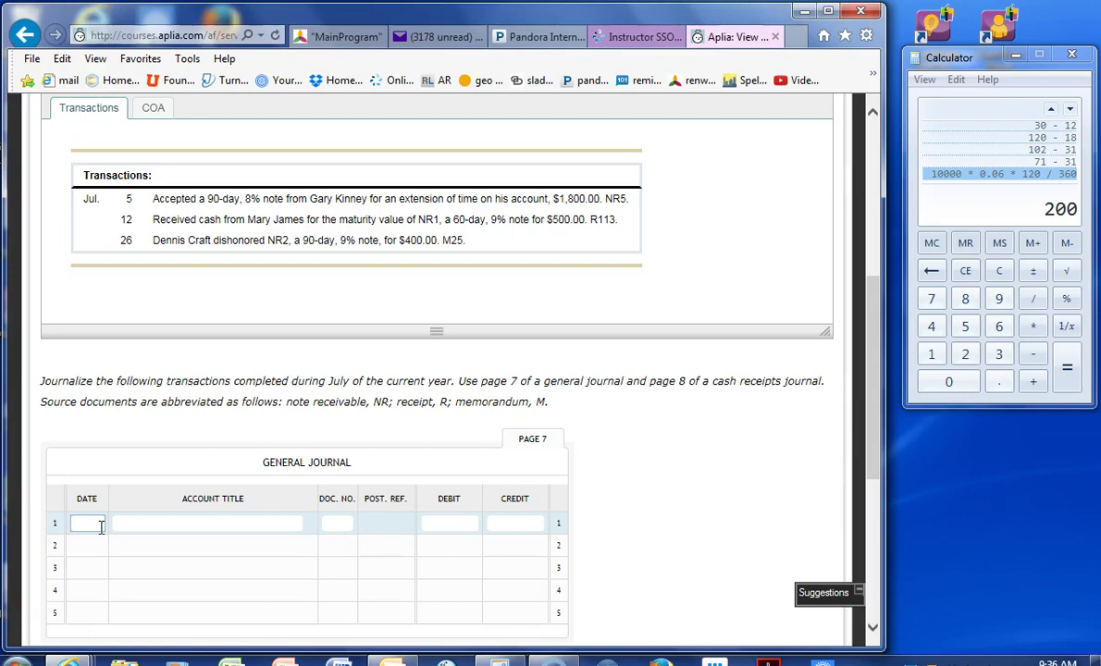
text(Jul. 5)
key(Tab)
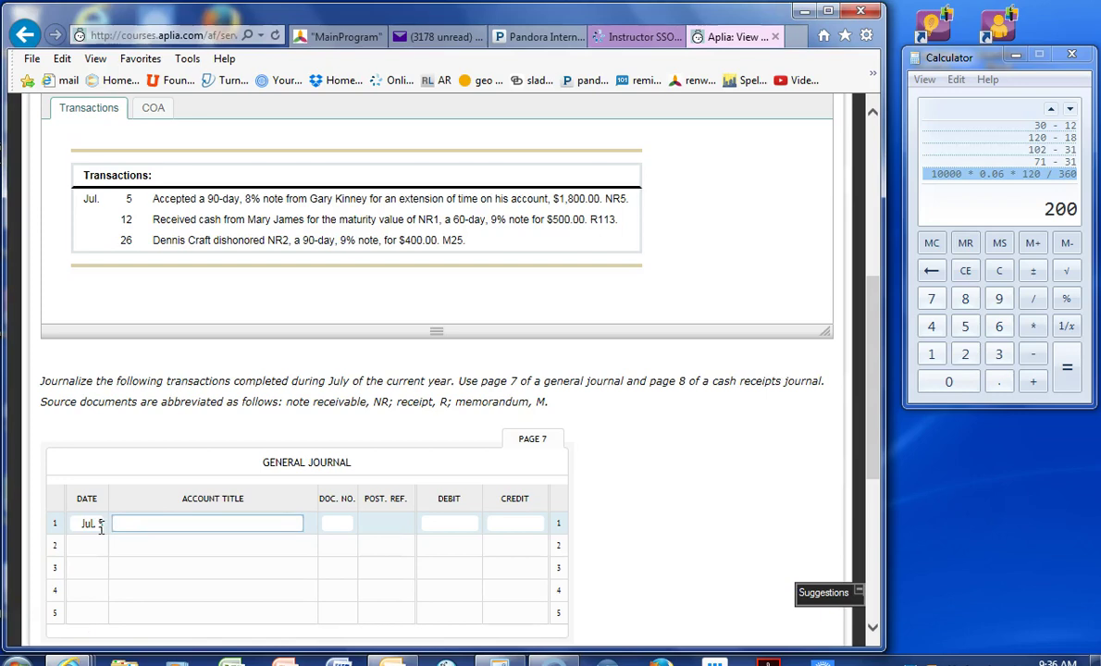
text(Notes Receivable)
key(Tab)
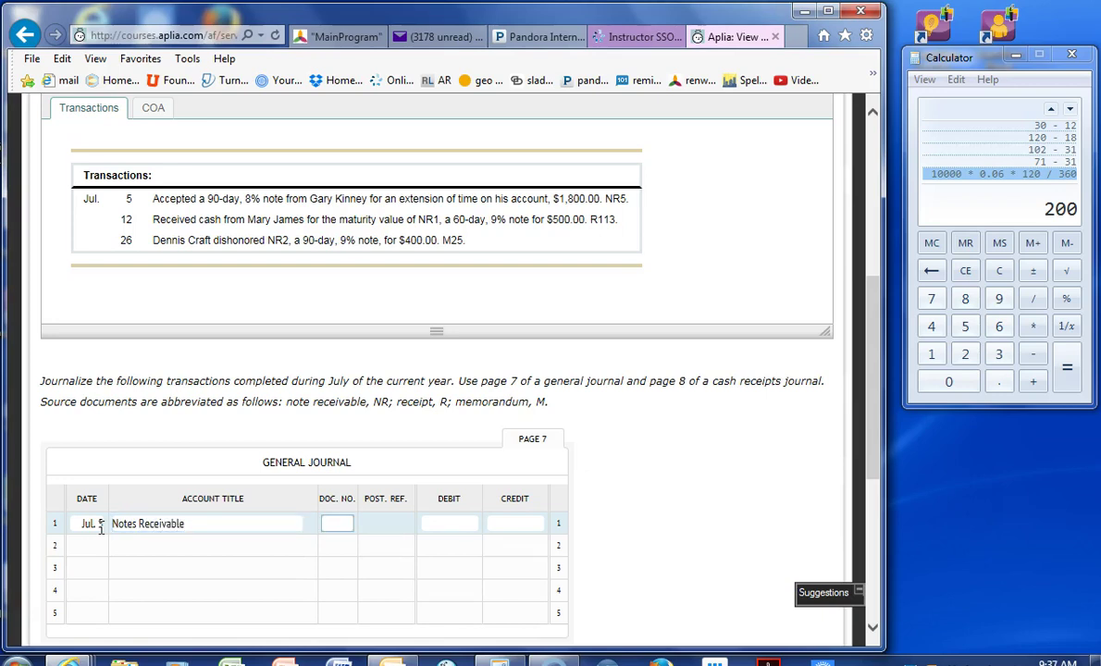
text(NR5)
key(Tab)
text(1800)
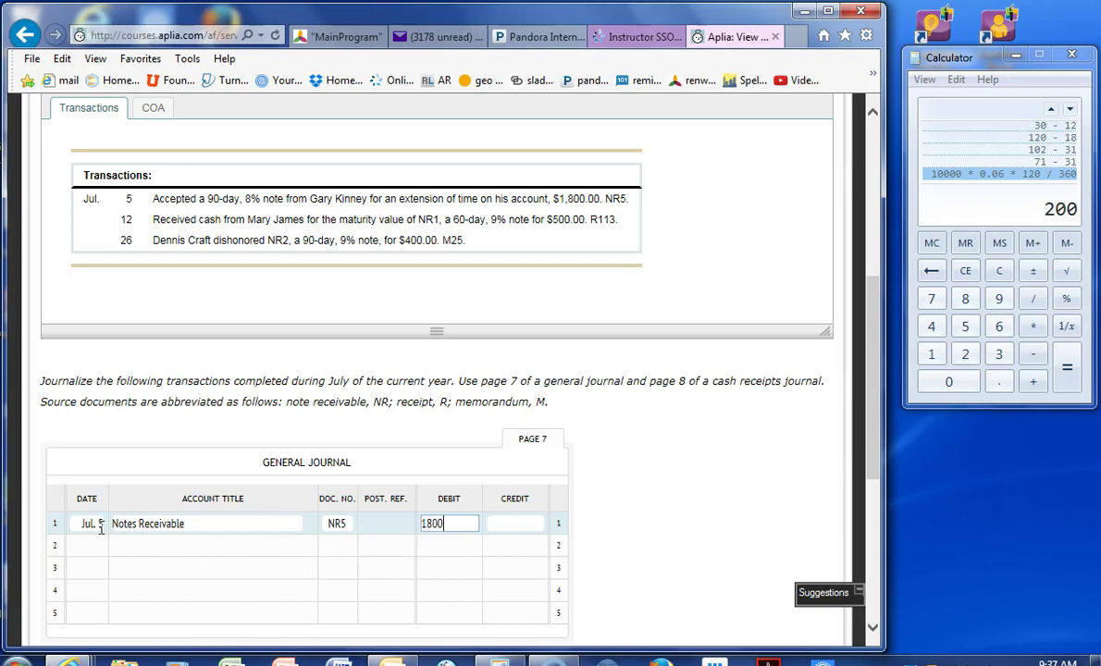
key(Tab)
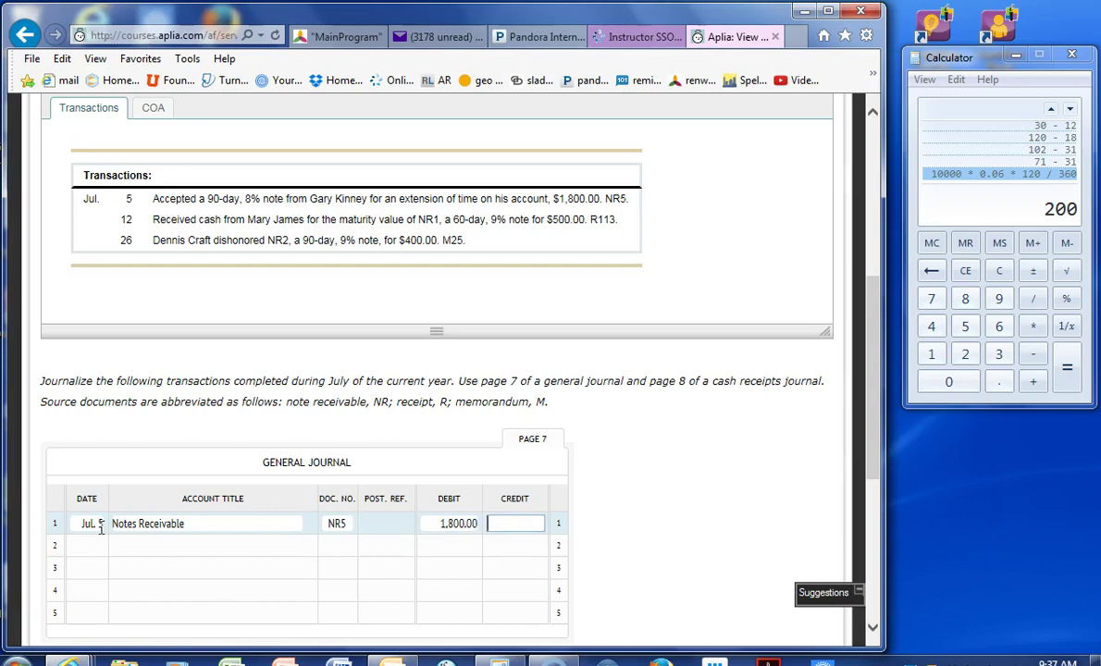
- Credit the customer's Accounts Receivable account 1,800.00 on line 2
key(Tab)
key(Tab)
text(accoun)
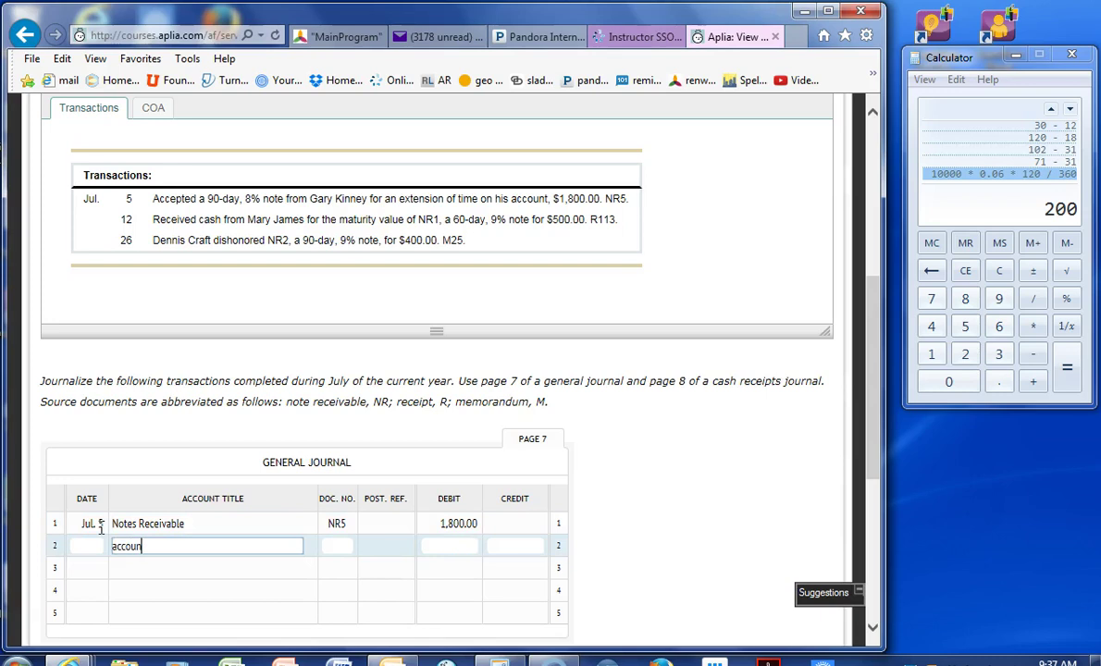
key(Tab)
key(Tab)
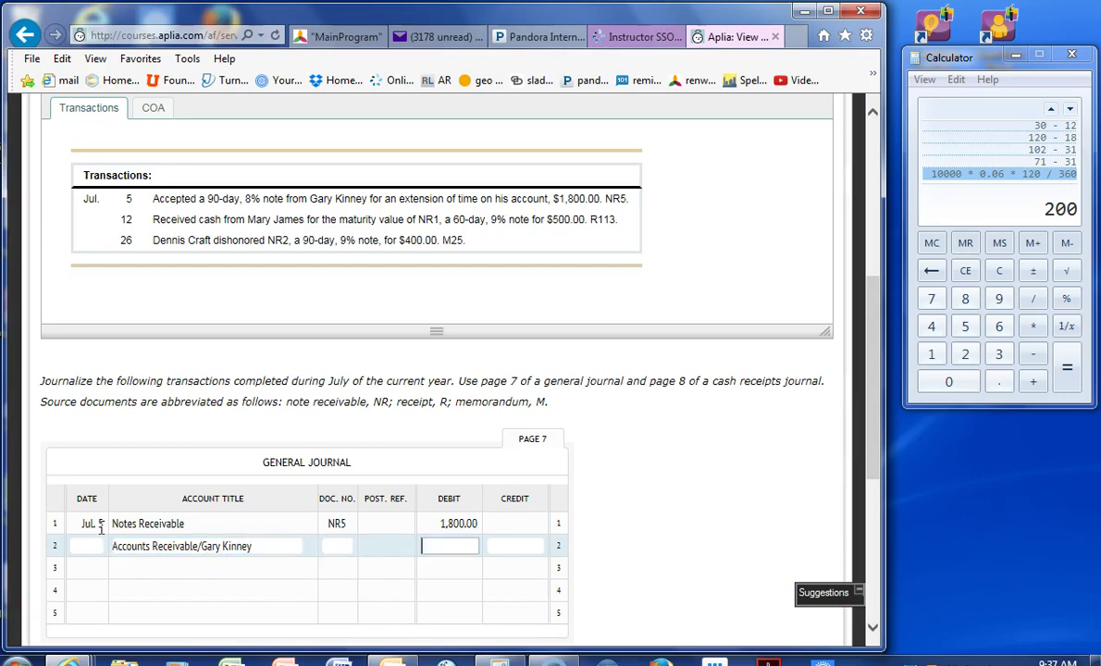
key(Tab)
text(1800)
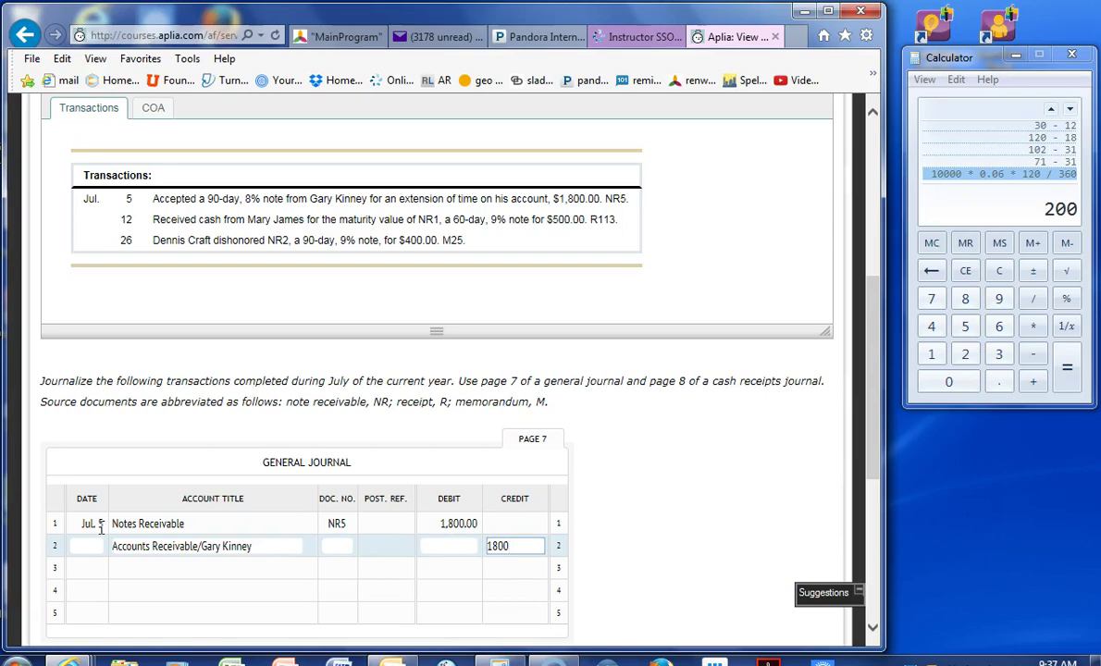
key(Tab)
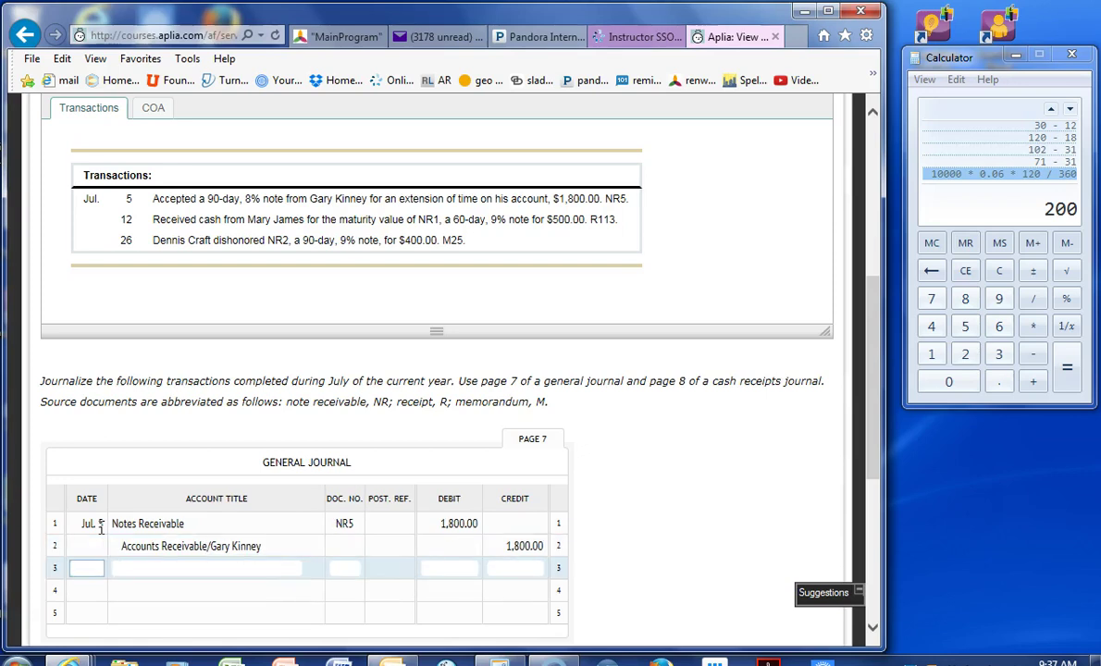
- Date journal line 3 as 26, correcting the earlier mistyped date and account title
text(jul)
key(BackSpace)
key(BackSpace)
key(BackSpace)
text(12)
key(Tab)
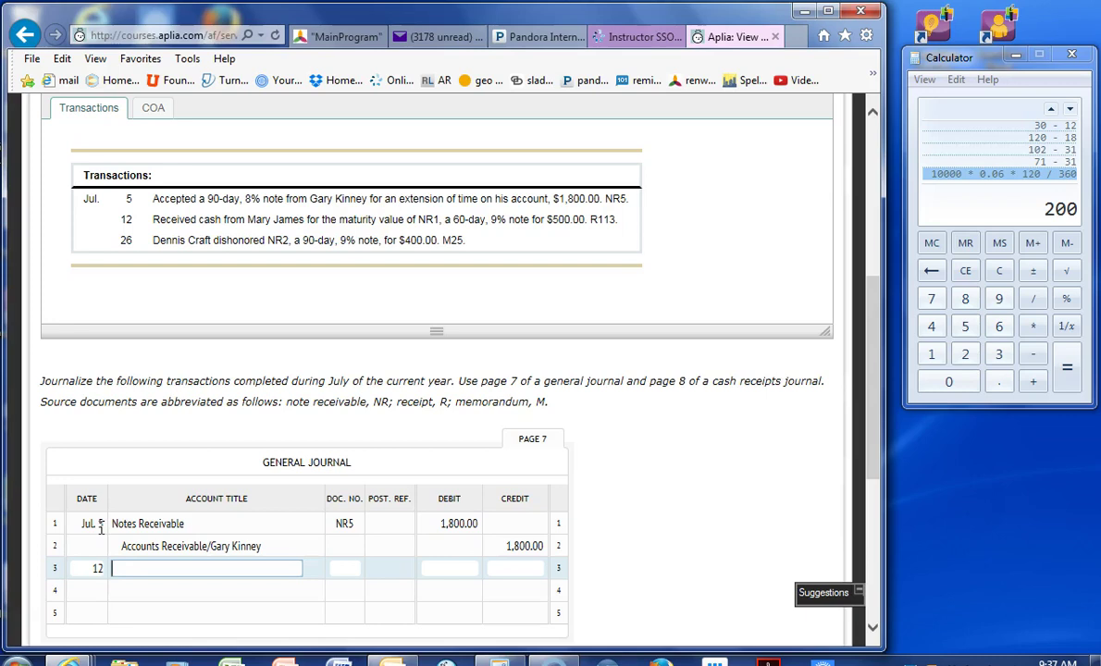
text(Accounts receivable/mary)
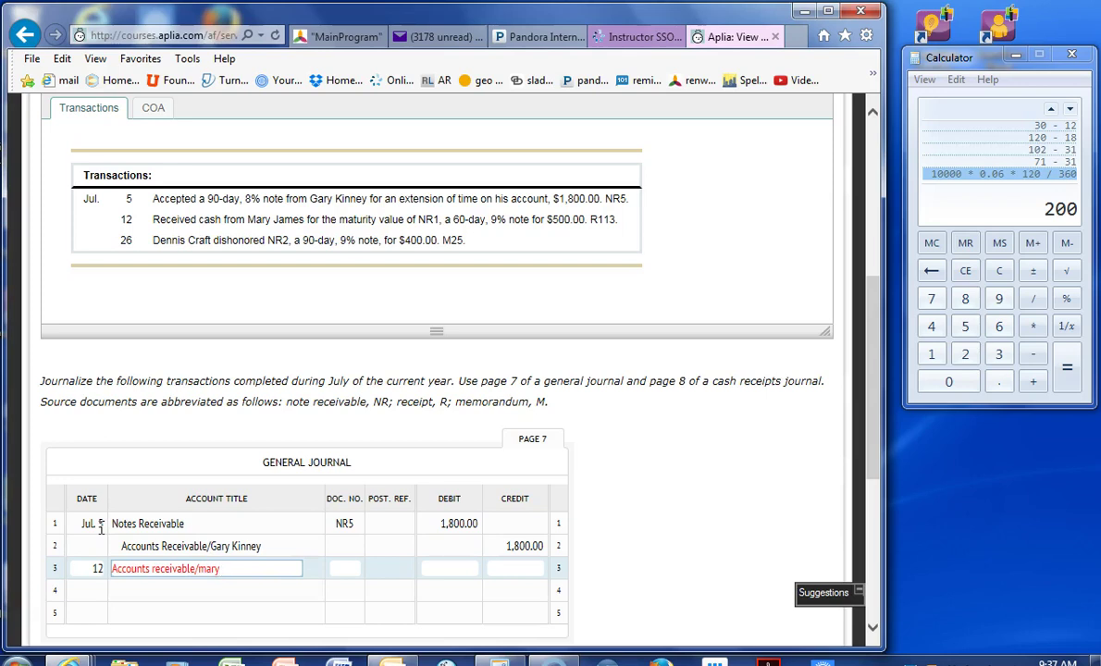
key(BackSpace)
key(BackSpace)
key(BackSpace)
key(BackSpace)
text(mary)
key(BackSpace)
key(BackSpace)
key(BackSpace)
key(BackSpace)
key(BackSpace)
key(BackSpace)
key(BackSpace)
key(BackSpace)
key(BackSpace)
key(BackSpace)
key(BackSpace)
key(BackSpace)
key(BackSpace)
key(BackSpace)
key(BackSpace)
key(BackSpace)
key(BackSpace)
key(BackSpace)
key(BackSpace)
key(BackSpace)
key(BackSpace)
key(BackSpace)
key(BackSpace)
key(BackSpace)
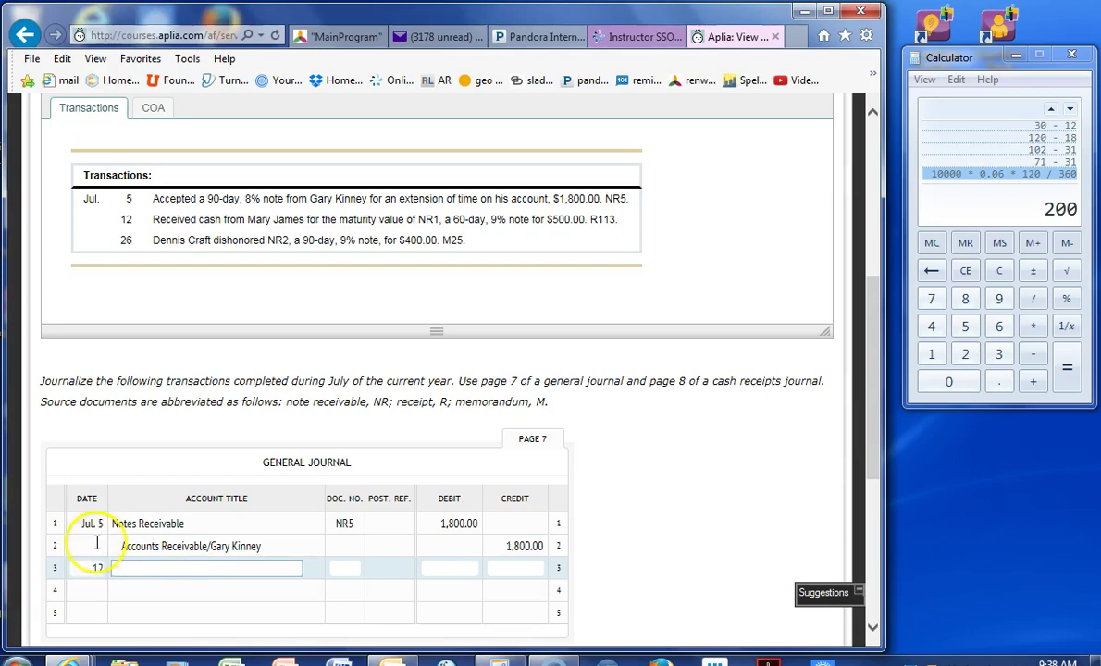
double_click(93, 569)
key(BackSpace)
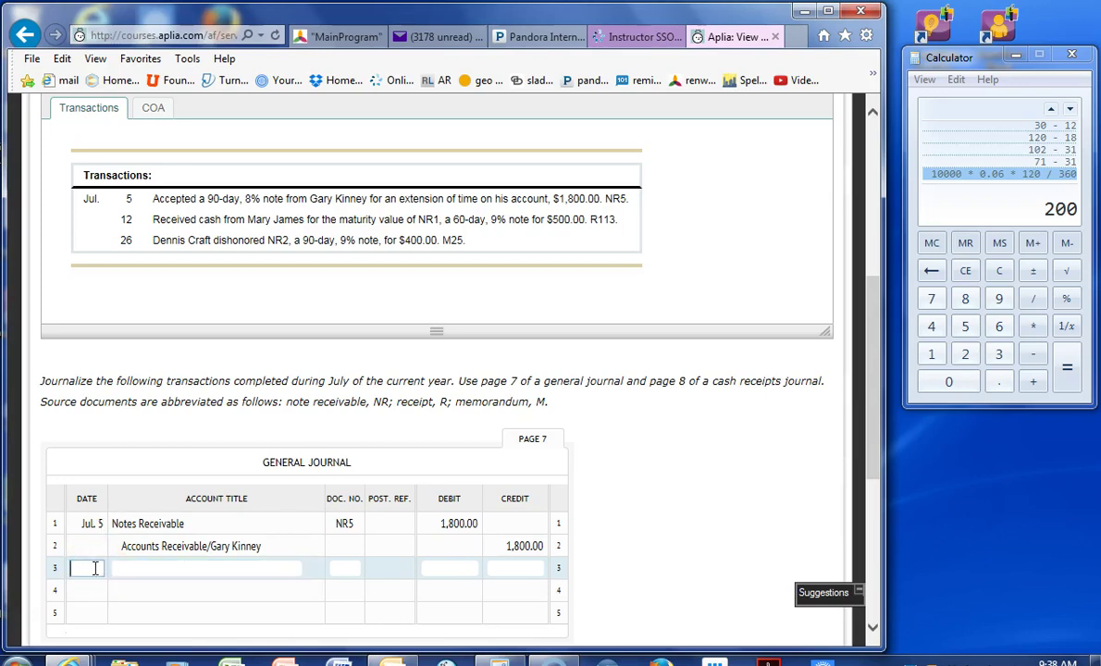
text(26)
key(Tab)
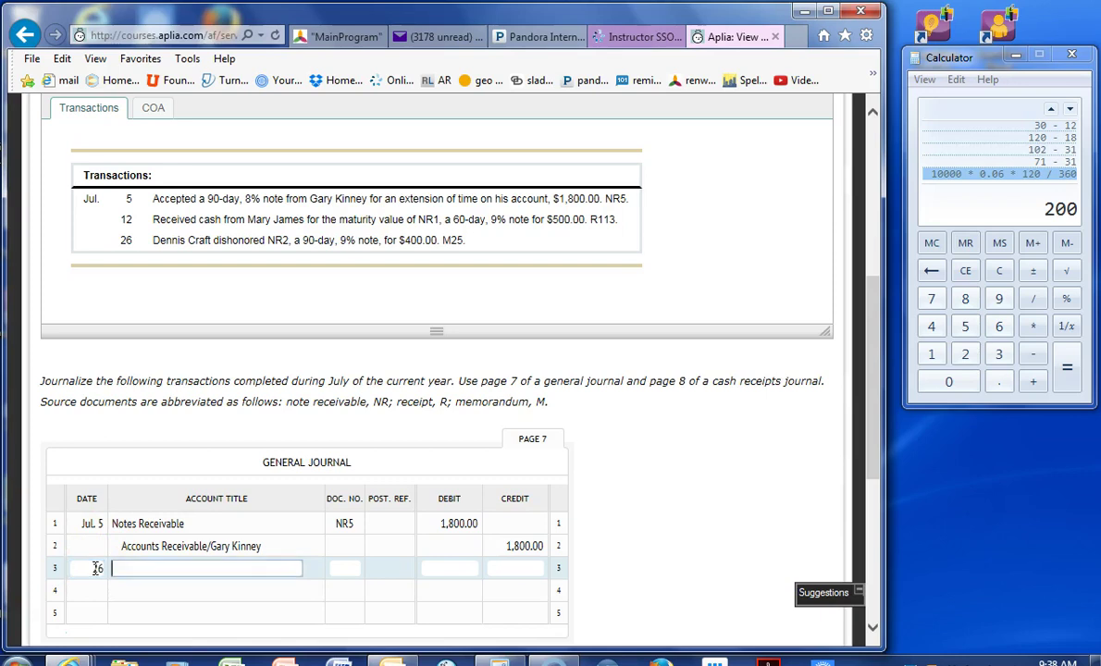
- Enter the dishonoring customer's Accounts Receivable account with document NR1 on line 3
text(accounts receivable/g)
key(BackSpace)
key(BackSpace)
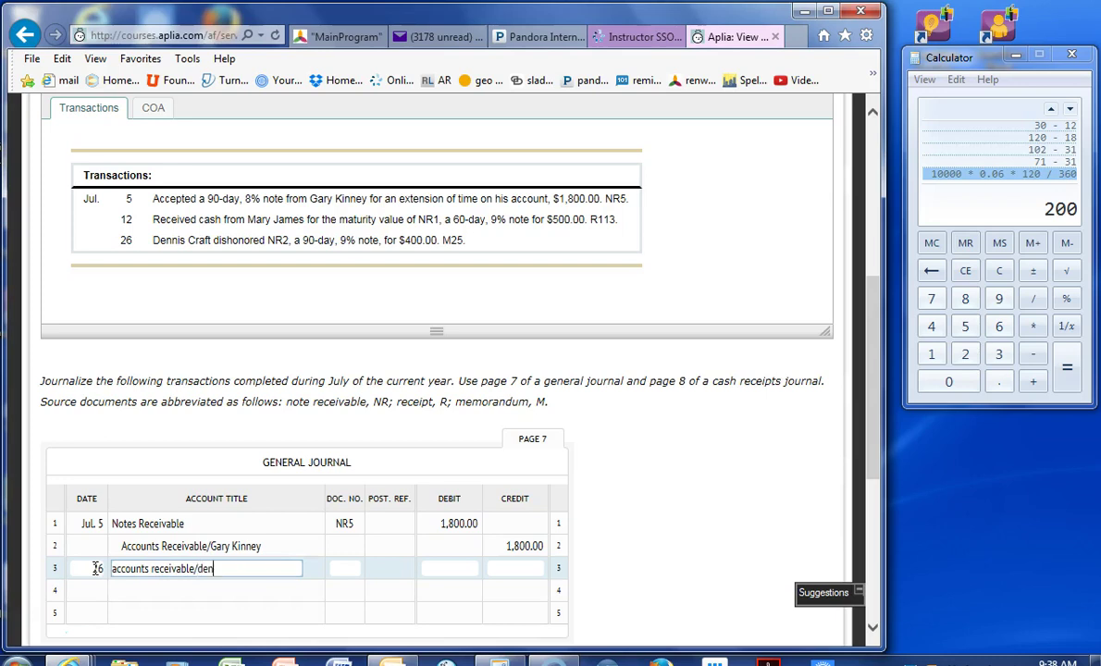
key(Tab)
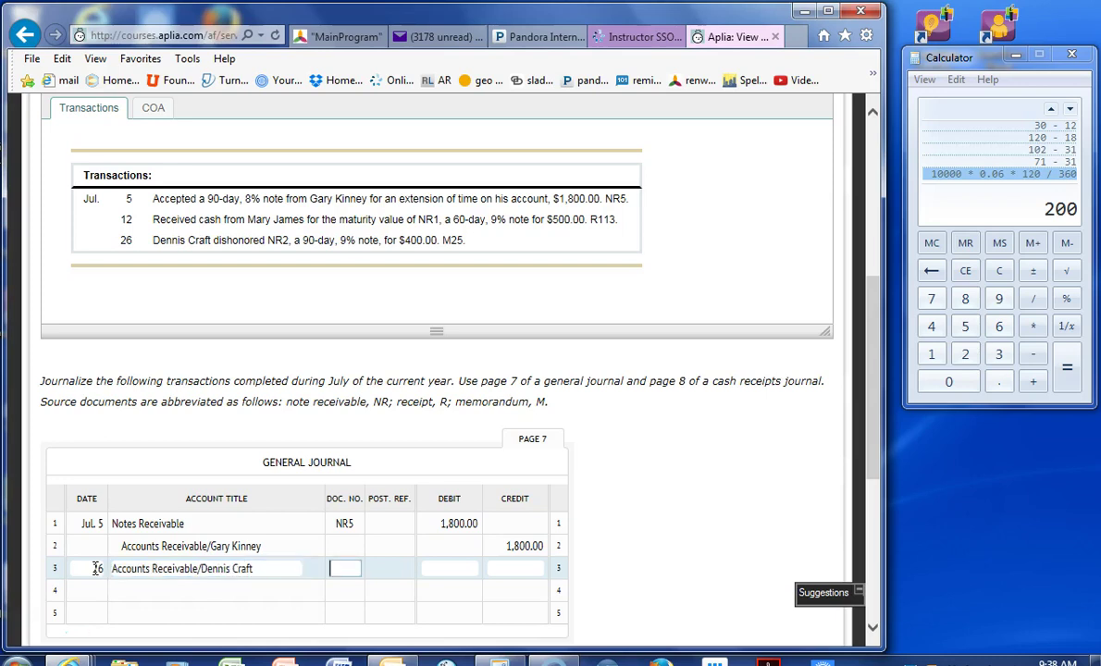
text(NR1)
key(Tab)
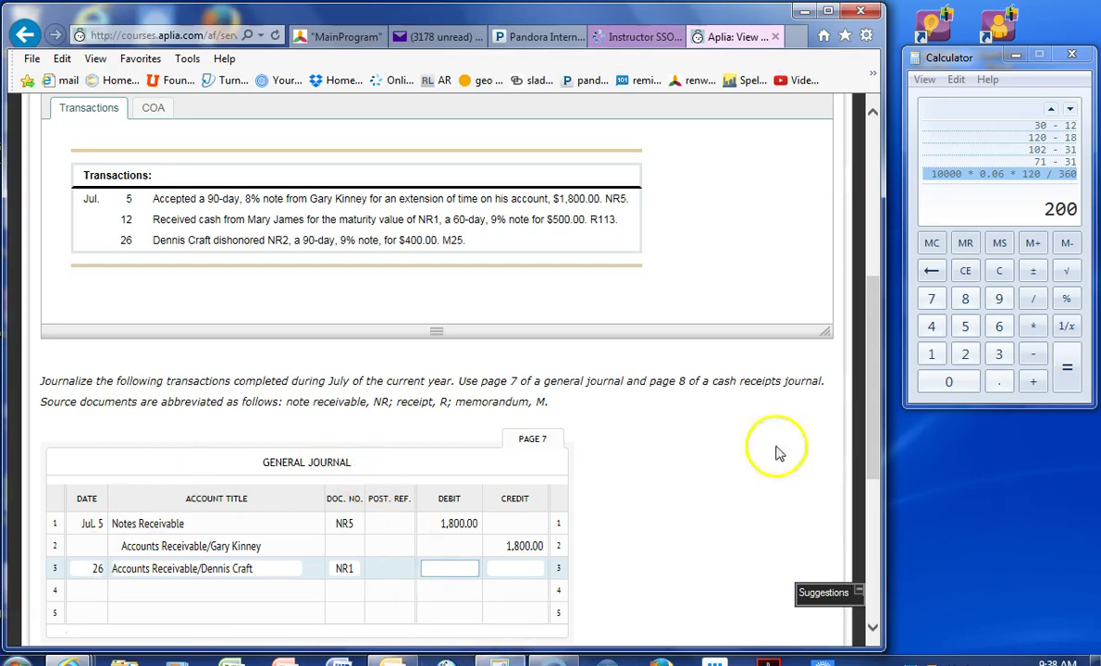
- Compute the note interest 400 × 0.09 × 90/360 = 9 in Calculator
click(1020, 203)
text(400 * 0)
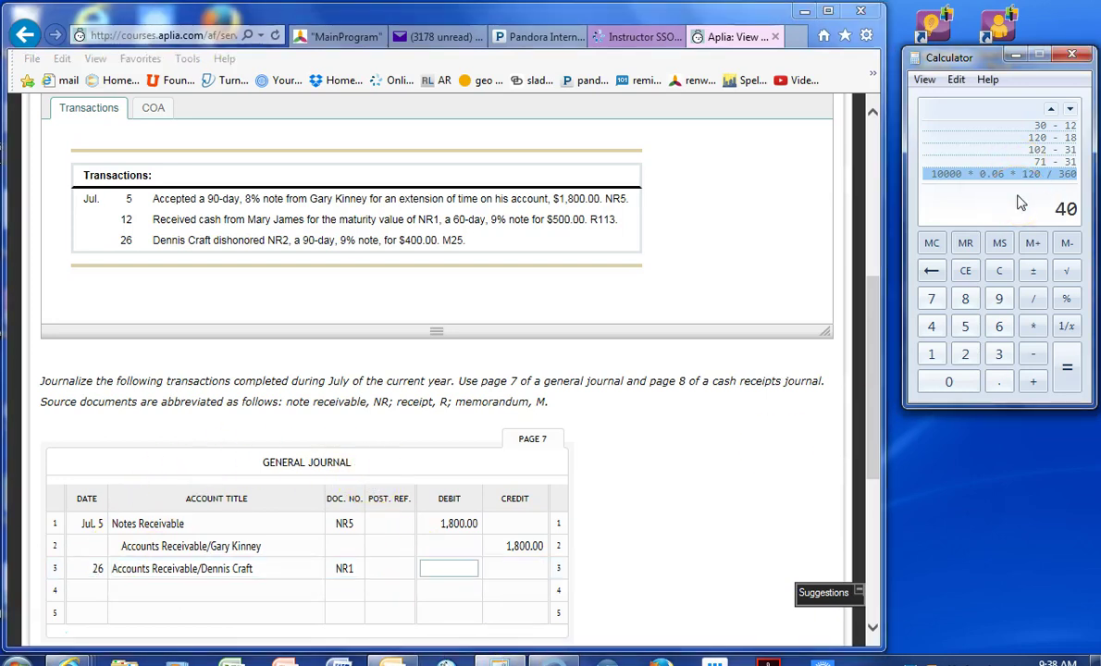
text(.09)
key(Return)
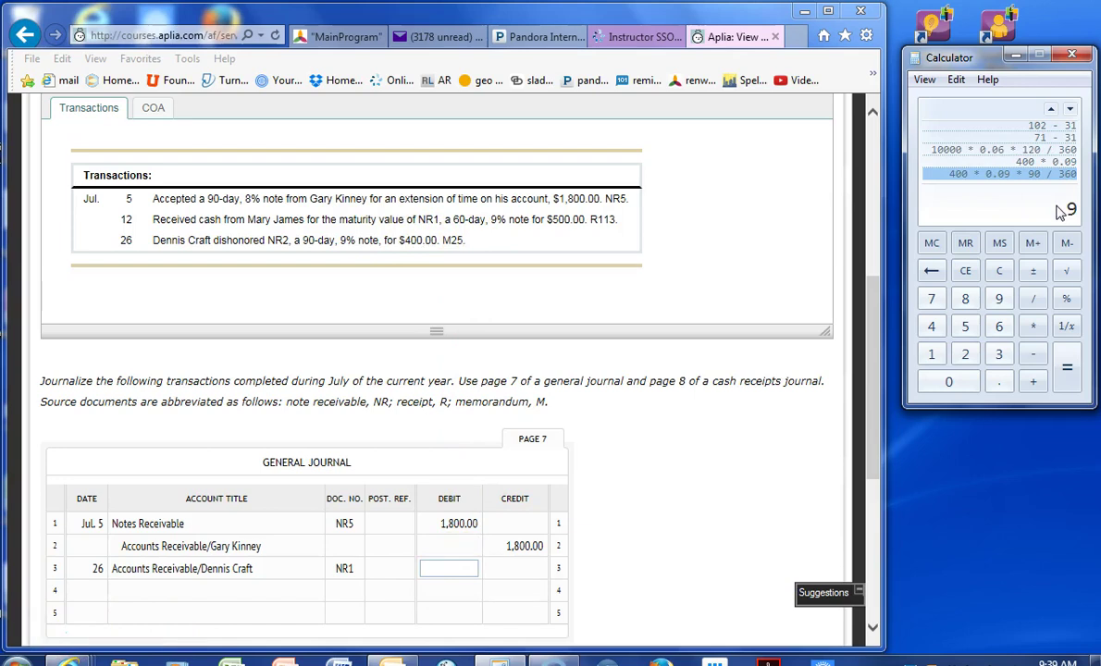
text(400 * 0.09 * 90 / 360)
key(Return)
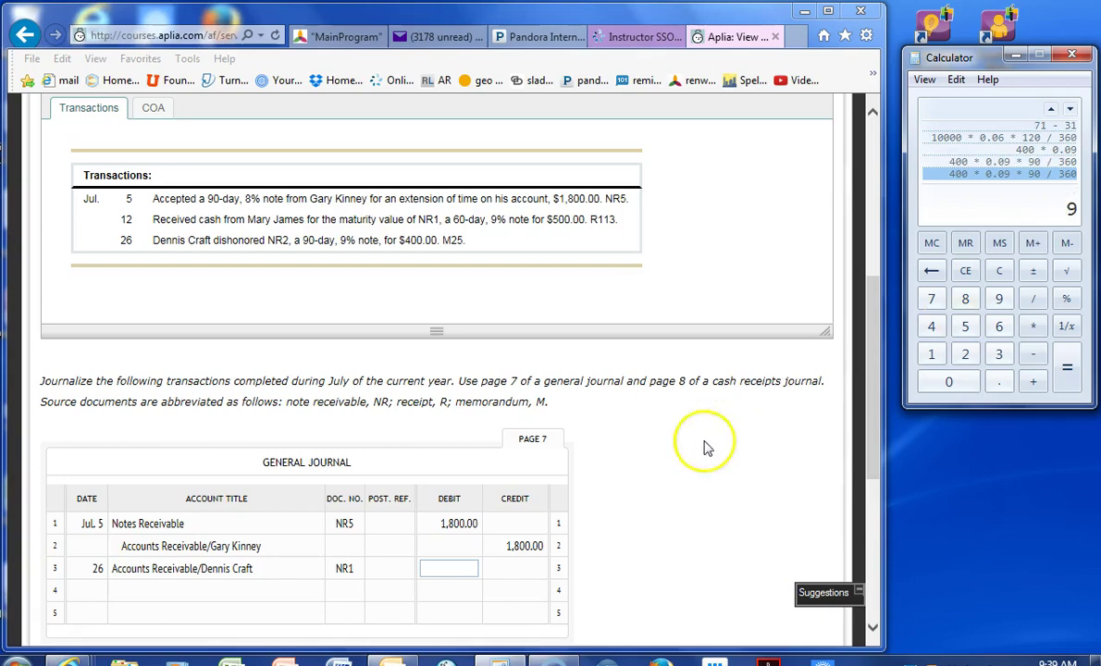
- Debit Accounts Receivable 409.00 on line 3 and title line 4 Notes Receivable
click(454, 568)
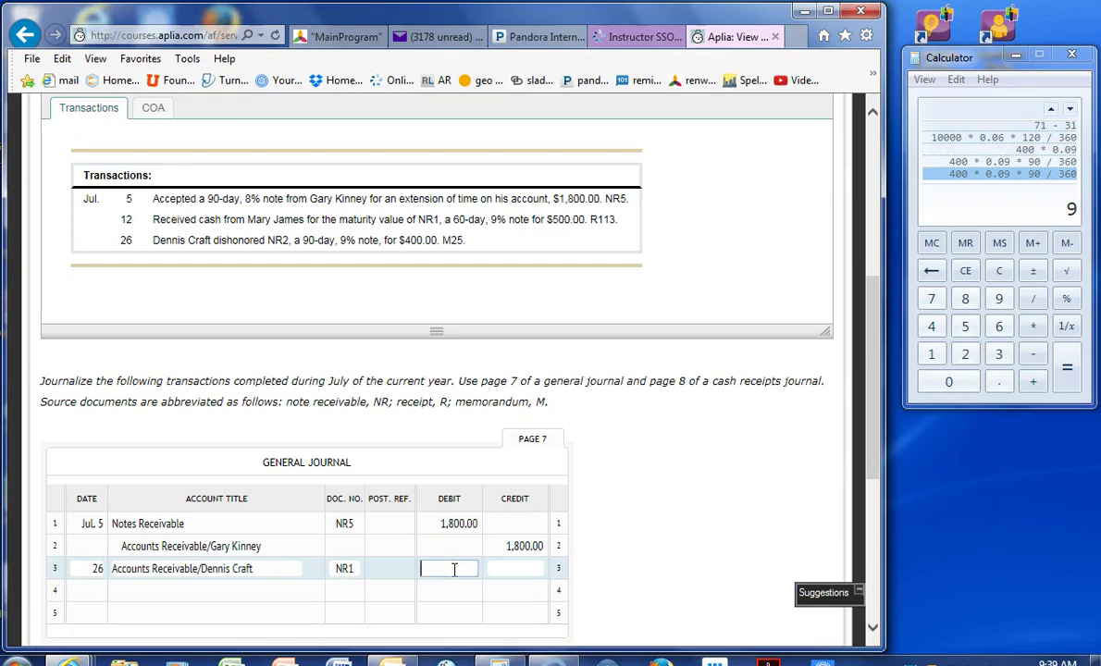
text(409)
key(Tab)
key(Tab)
key(Tab)
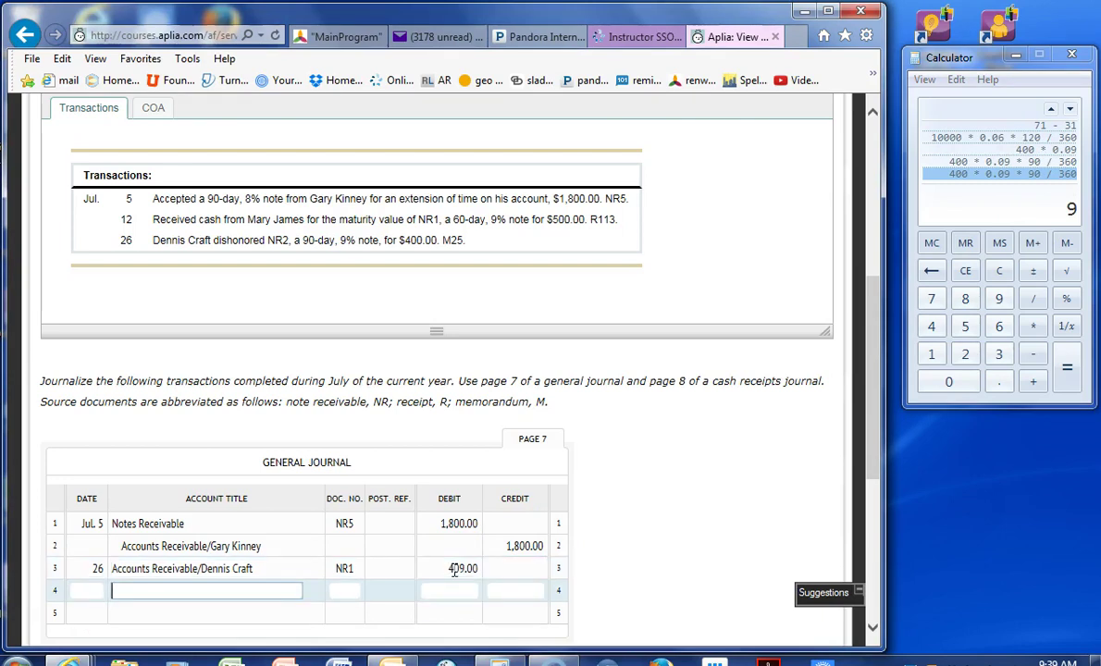
text(notes receivable)
key(Tab)
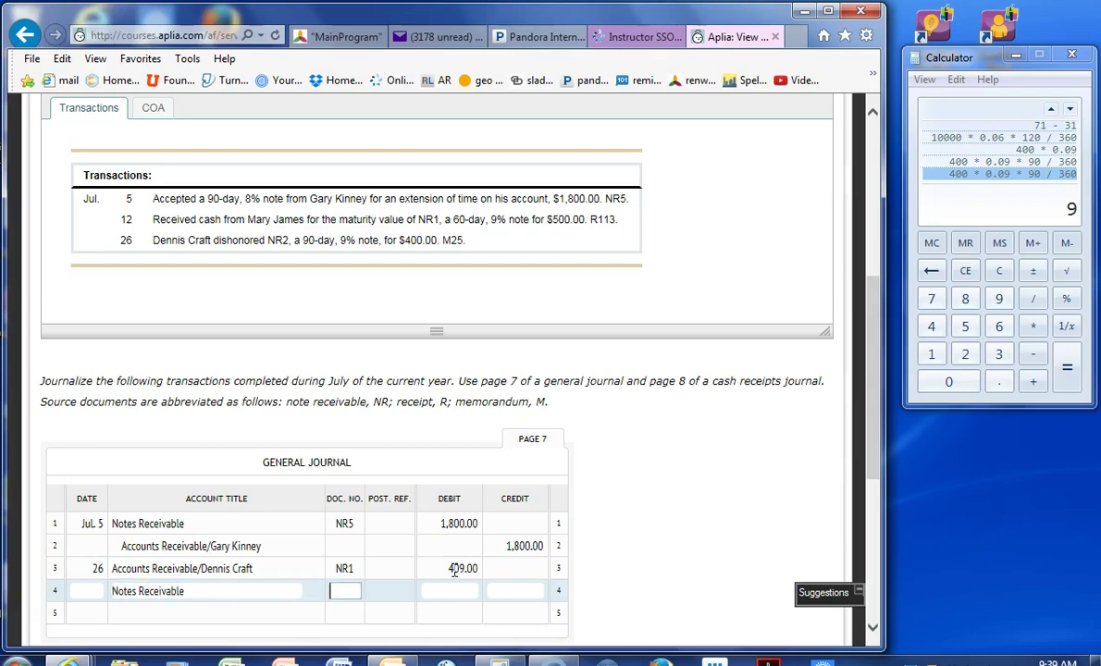
- Credit Notes Receivable 400.00 and Interest Income 9.00 on lines 4 and 5
key(Tab)
key(Tab)
key(Tab)
text(400)
key(Tab)
key(Tab)
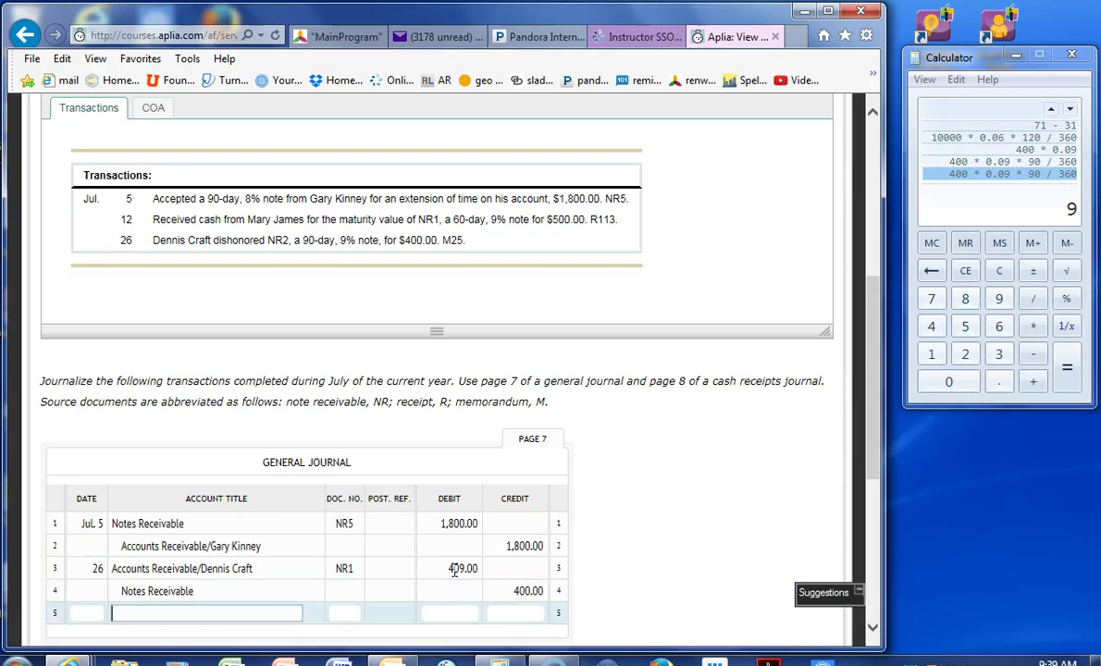
text(interest income)
key(Tab)
key(Tab)
key(Tab)
text(9)
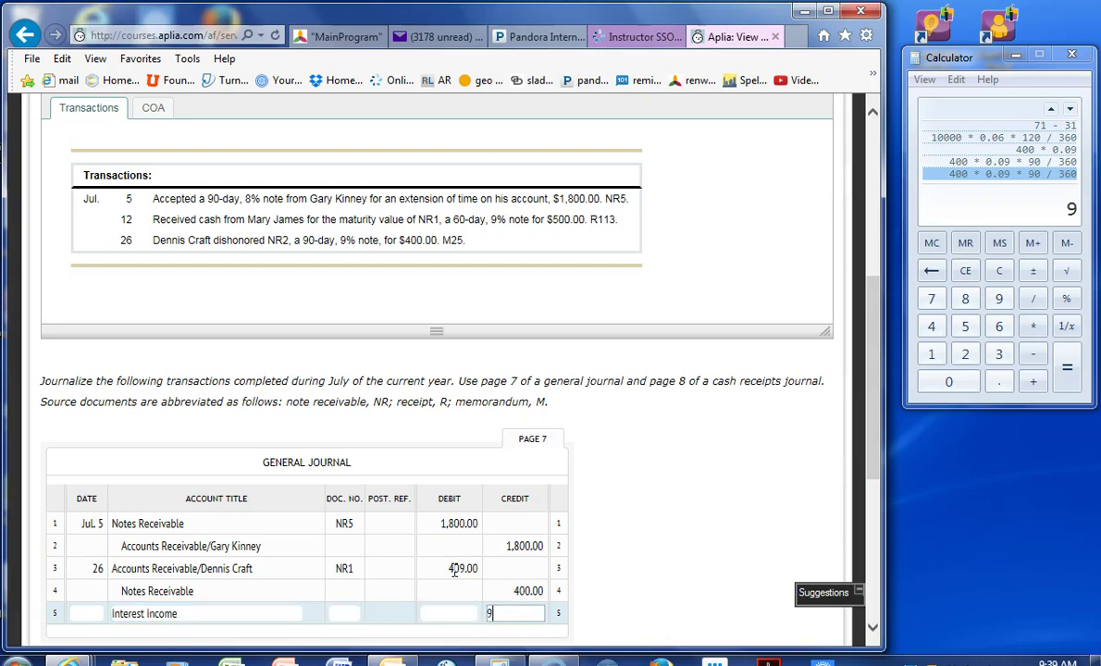
key(Tab)
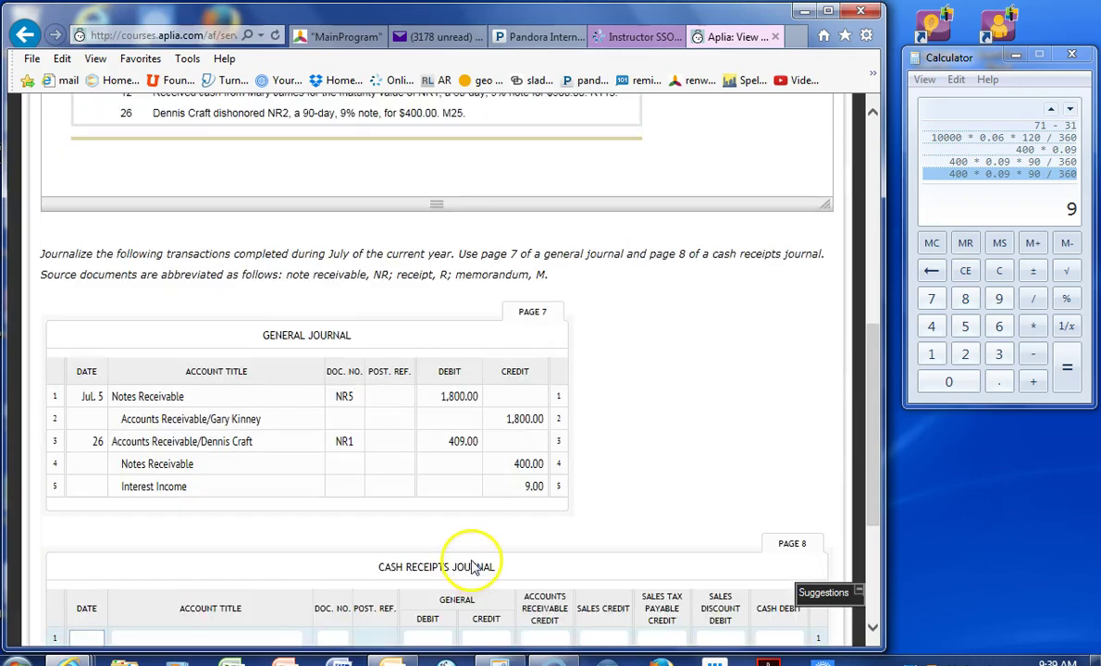
scroll(472, 560, down, 1)
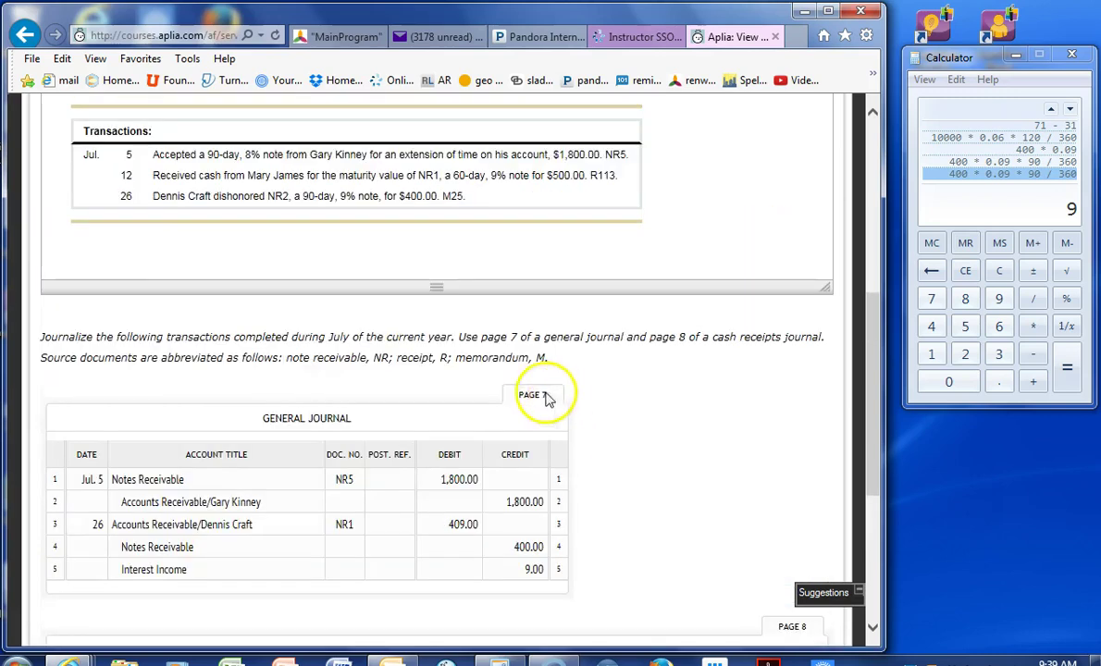
- Date cash receipts line 1 Jul. 12 with the account title Notes Receivable
scroll(481, 398, up, 2)
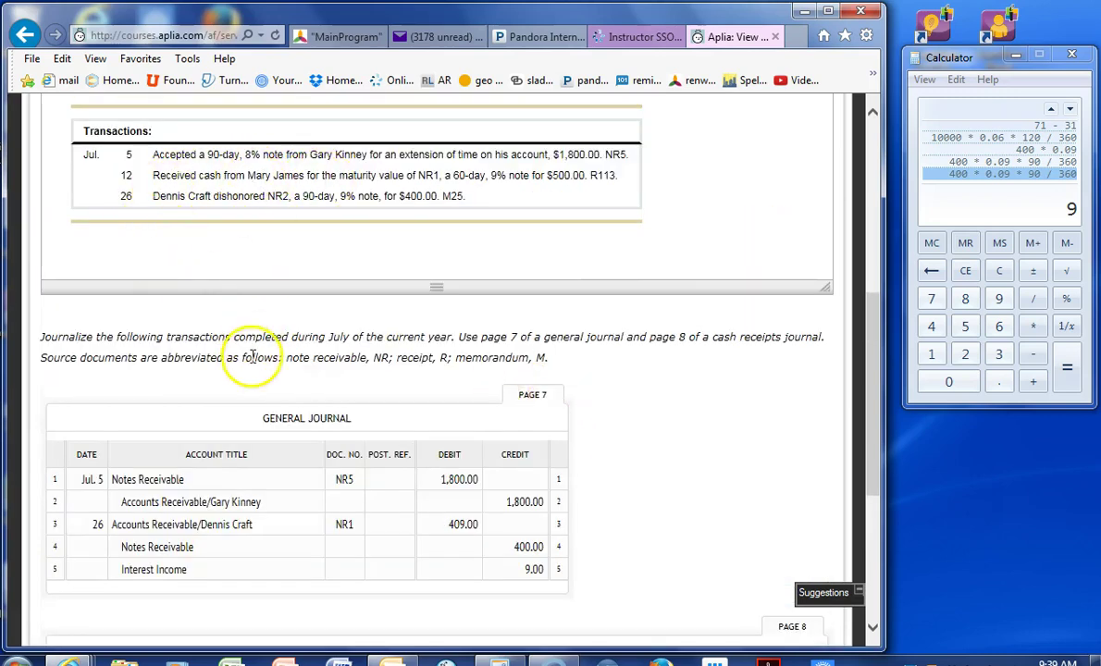
scroll(203, 370, down, 2)
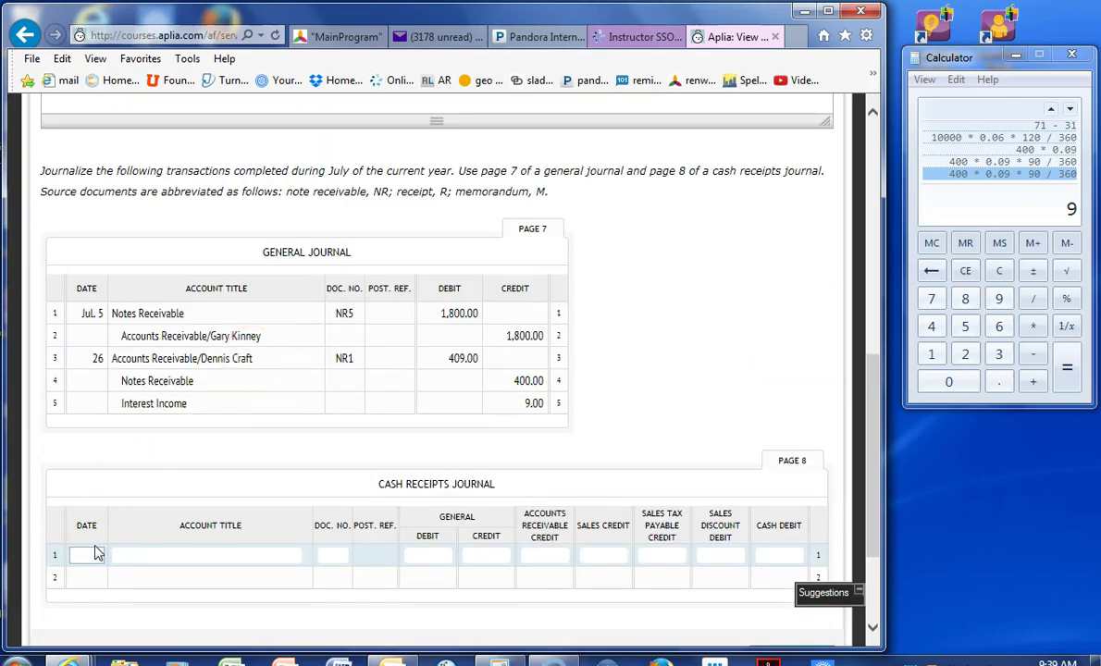
text(Jul.)
key(Tab)
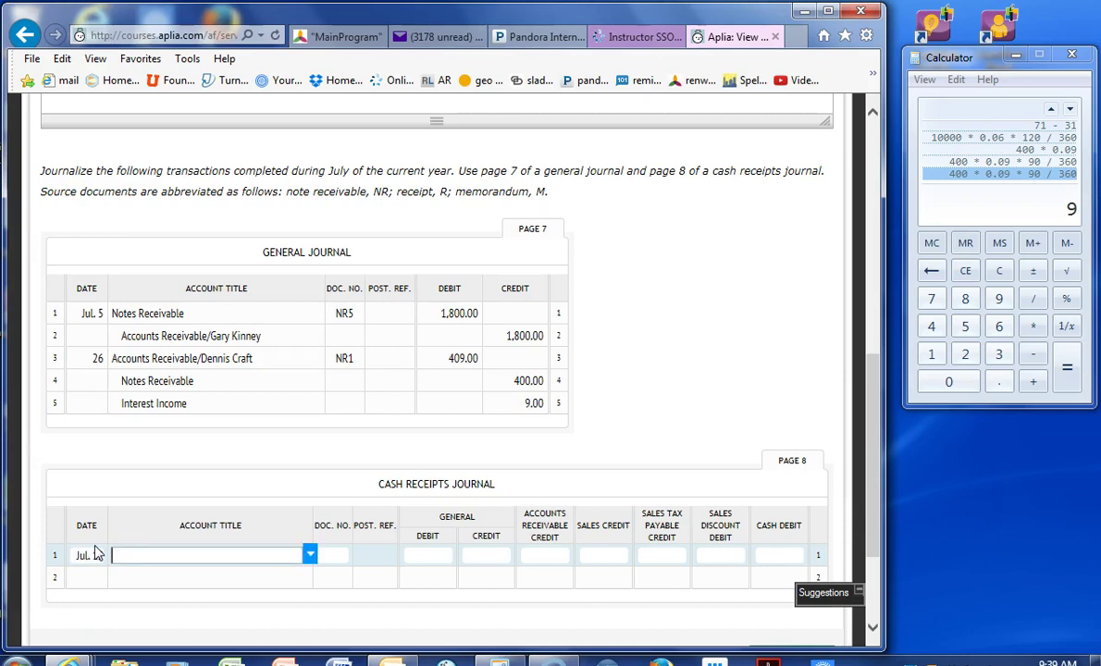
text(notes receivalb)
key(BackSpace)
key(BackSpace)
text(ble)
key(Tab)
scroll(95, 552, up, 4)
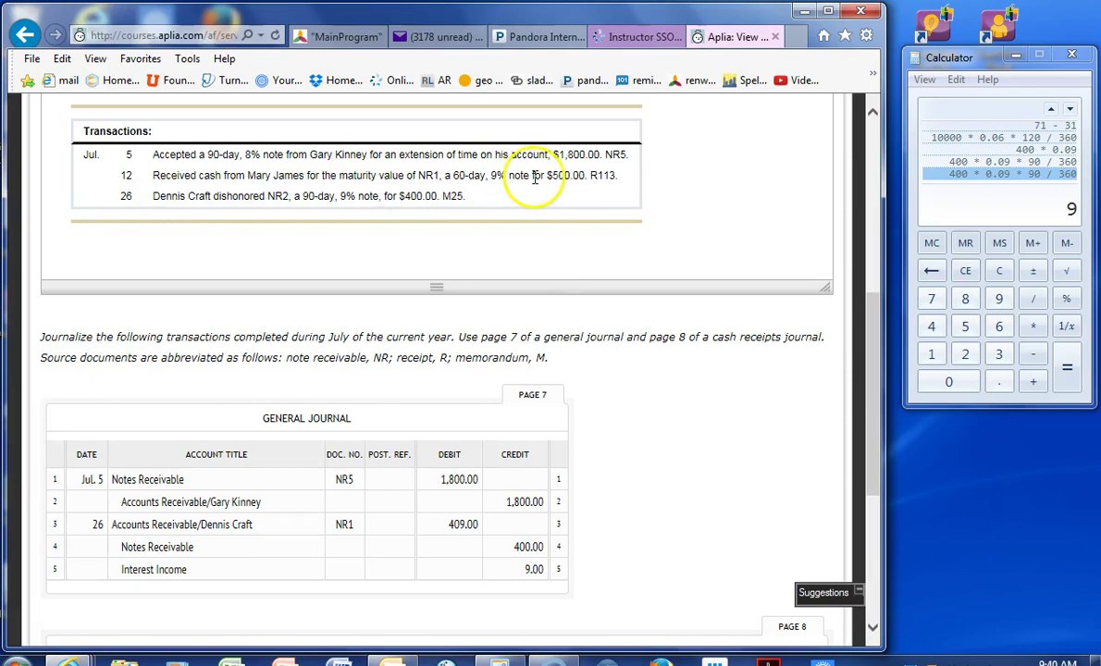
scroll(592, 264, down, 4)
- Enter receipt number R113 and a 500.00 General credit on line 1
text(R113)
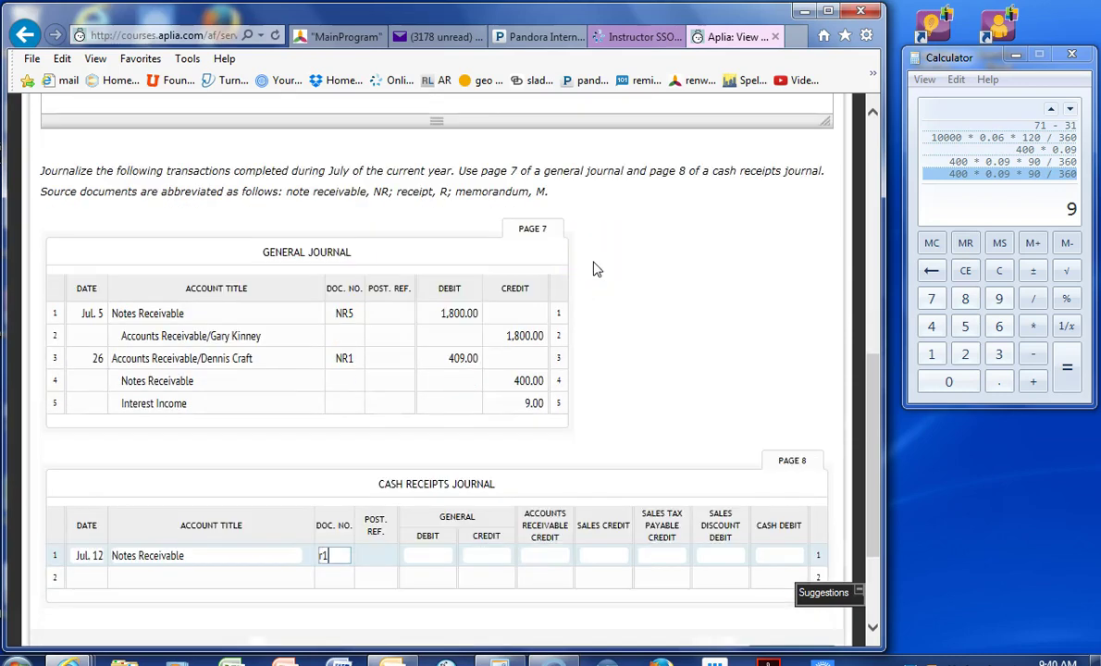
key(Tab)
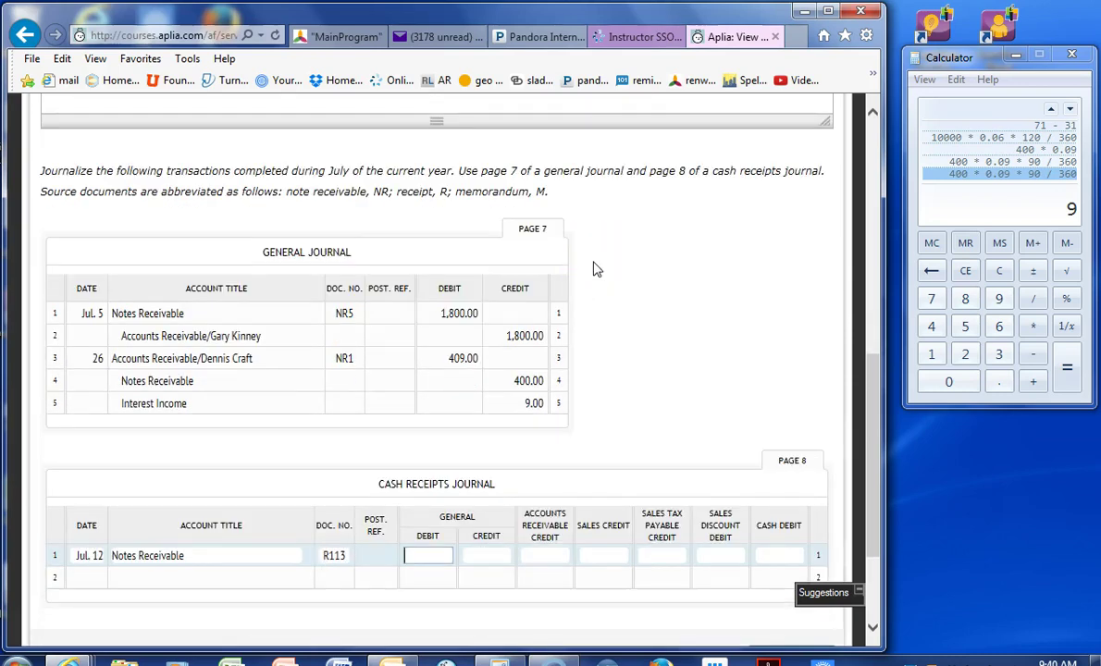
key(Tab)
text(500)
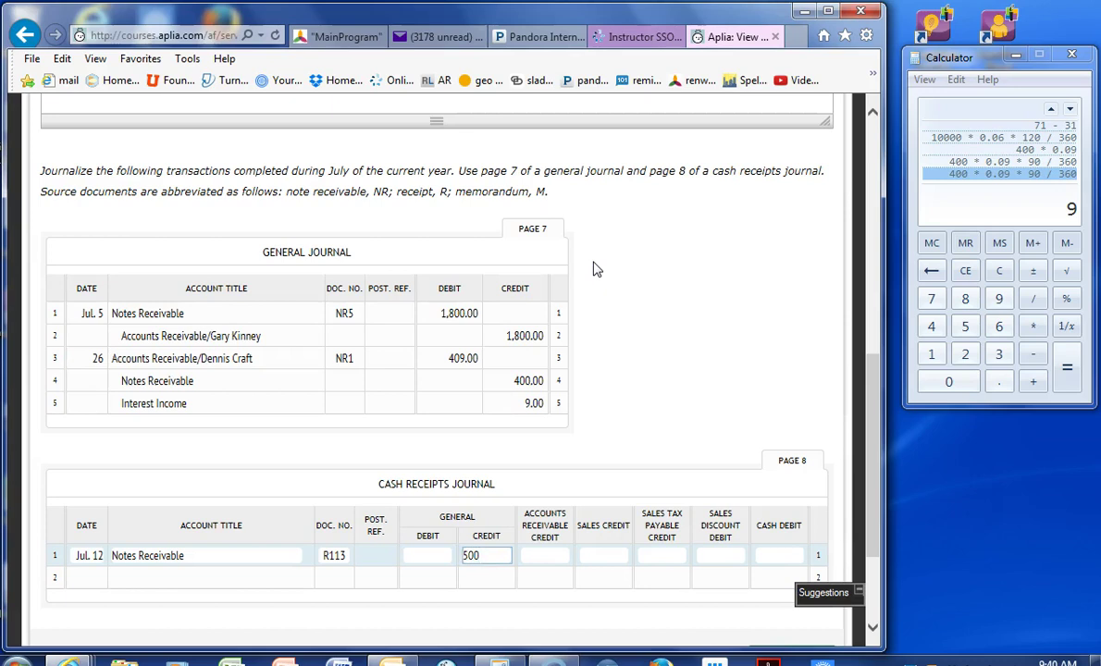
scroll(597, 269, up, 1)
scroll(597, 268, up, 1)
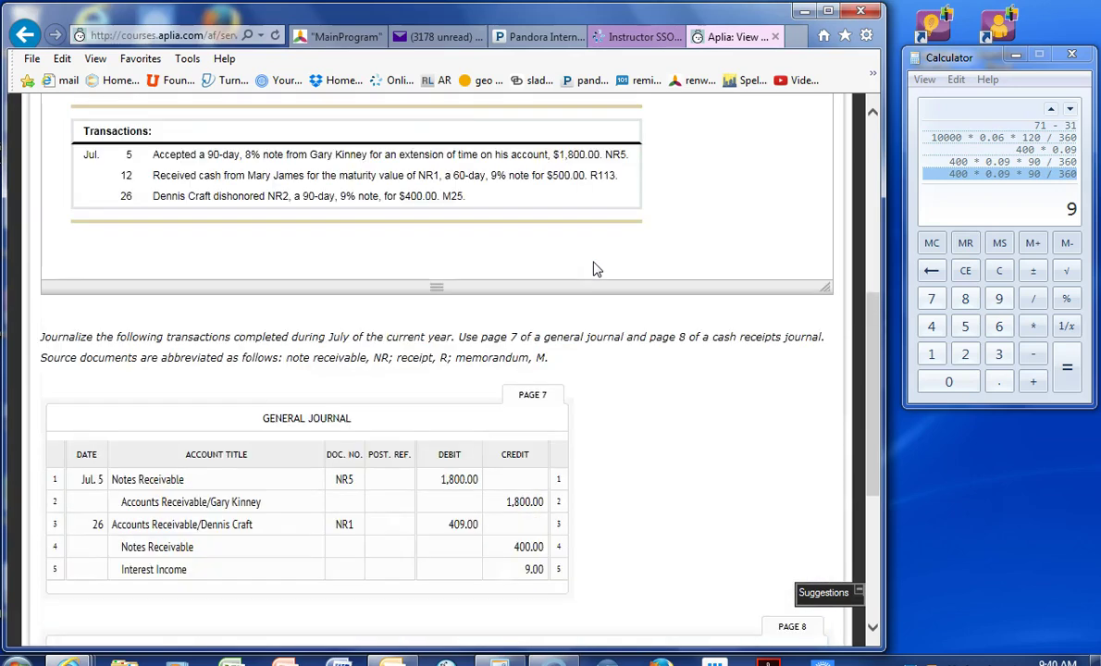
click(572, 188)
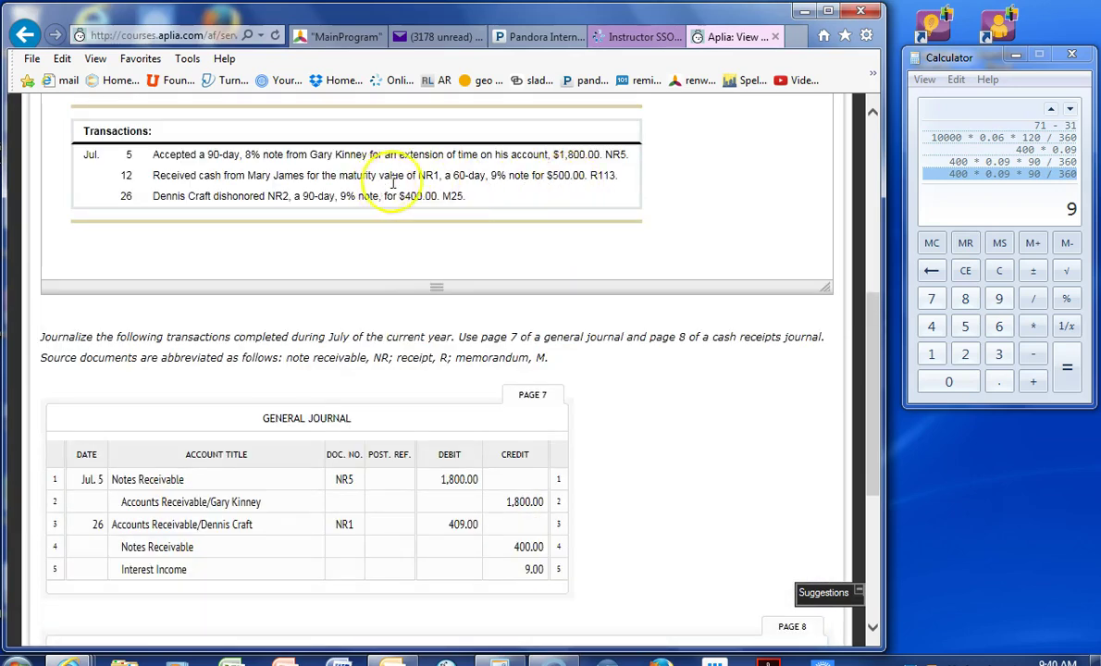
scroll(449, 191, down, 2)
key(Tab)
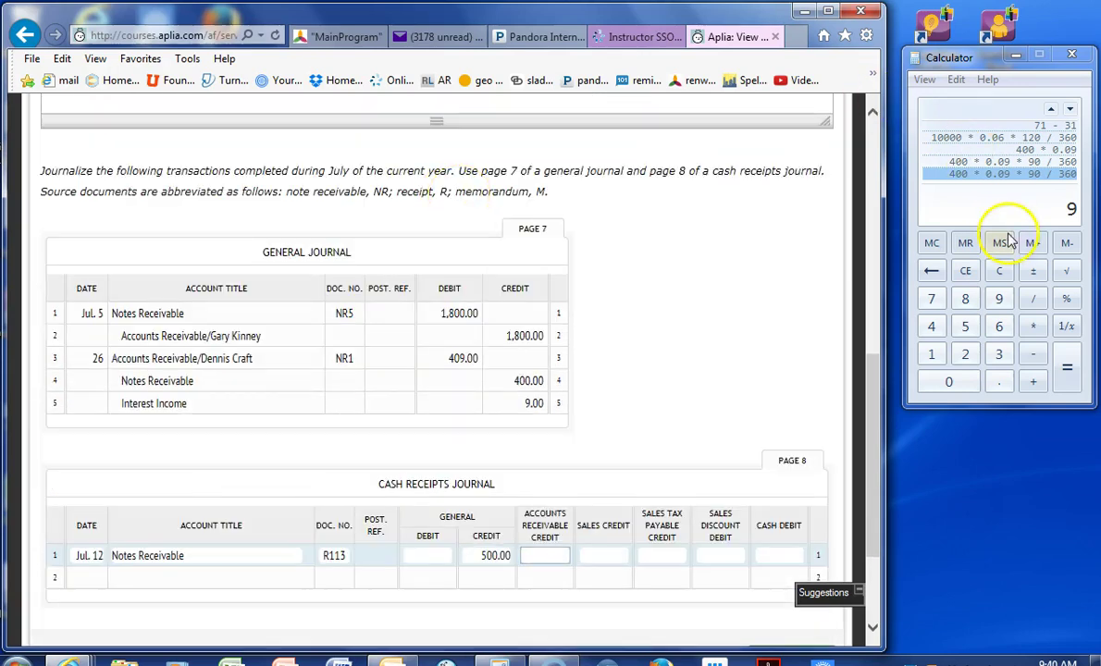
click(944, 198)
scroll(725, 246, up, 2)
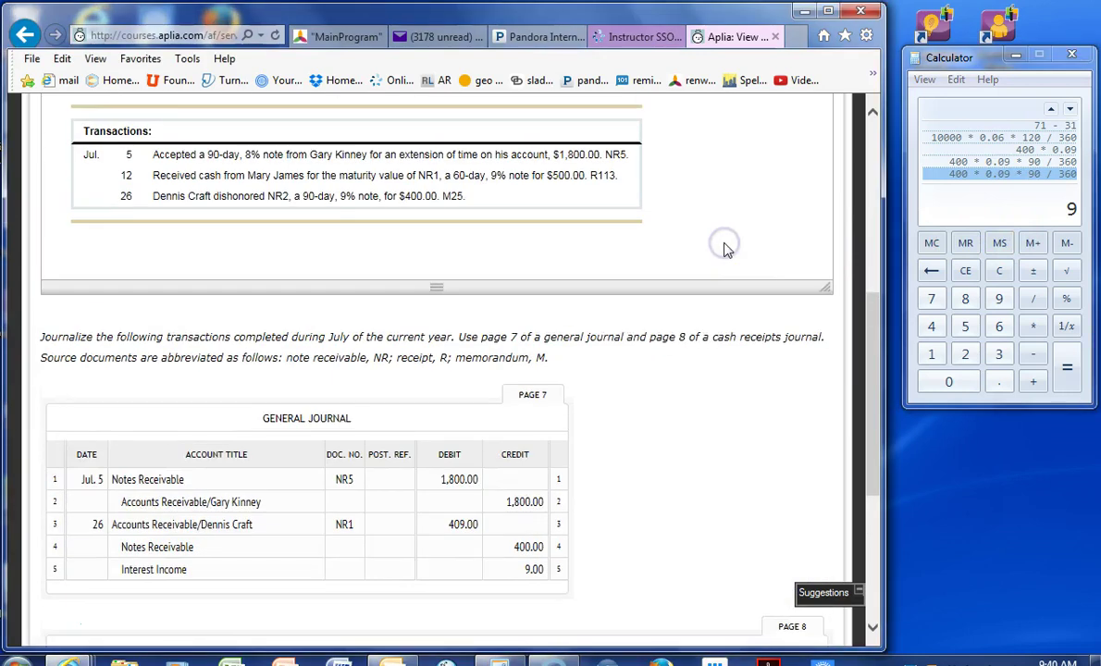
- Compute the 60-day interest 500 × 0.09 × 60/360 = 7.50 in Calculator
click(999, 242)
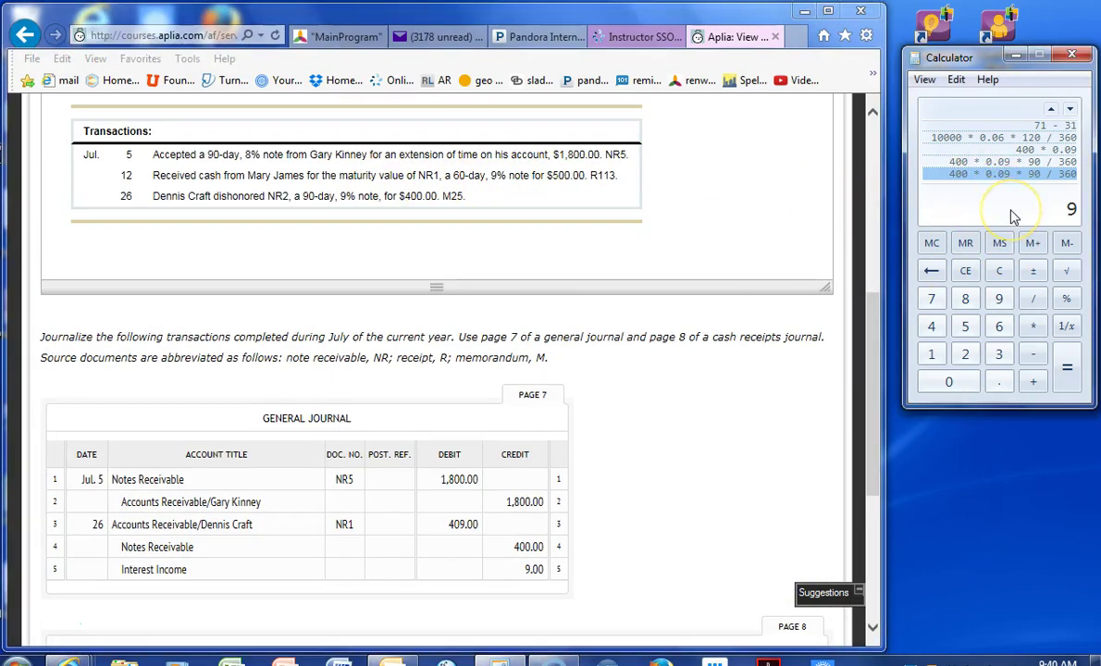
text(54)
key(BackSpace)
text(00 * 0.09 * 60 / 360)
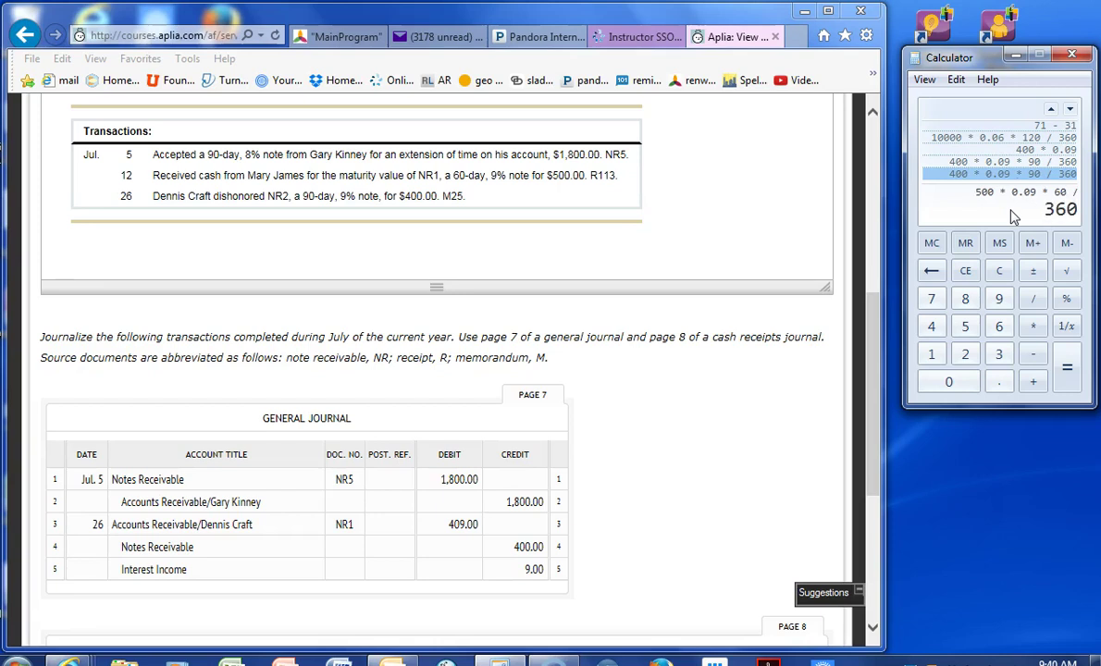
key(Return)
click(1046, 201)
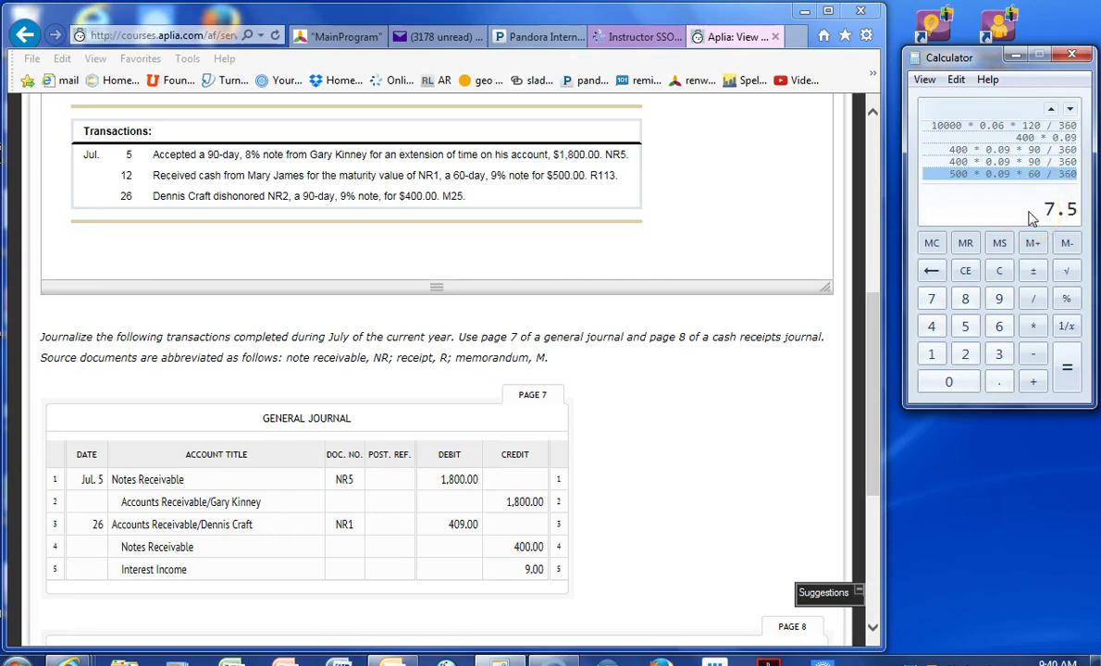
- Add Interest Income with a 7.50 General credit on cash receipts line 2
click(768, 389)
scroll(770, 393, down, 3)
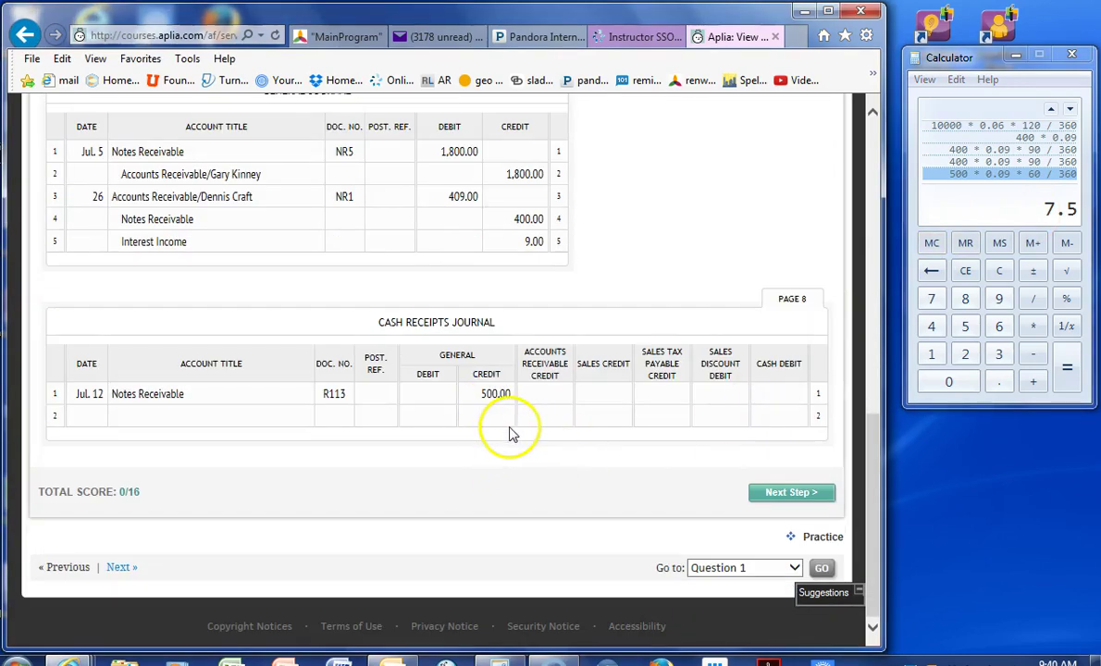
click(234, 414)
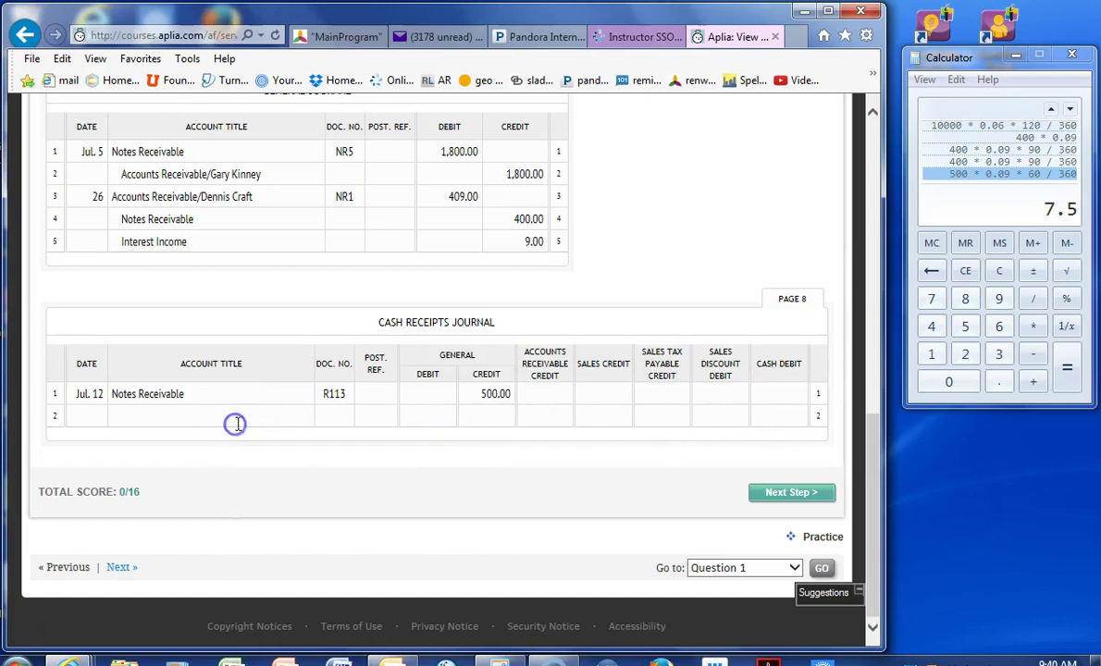
text(c)
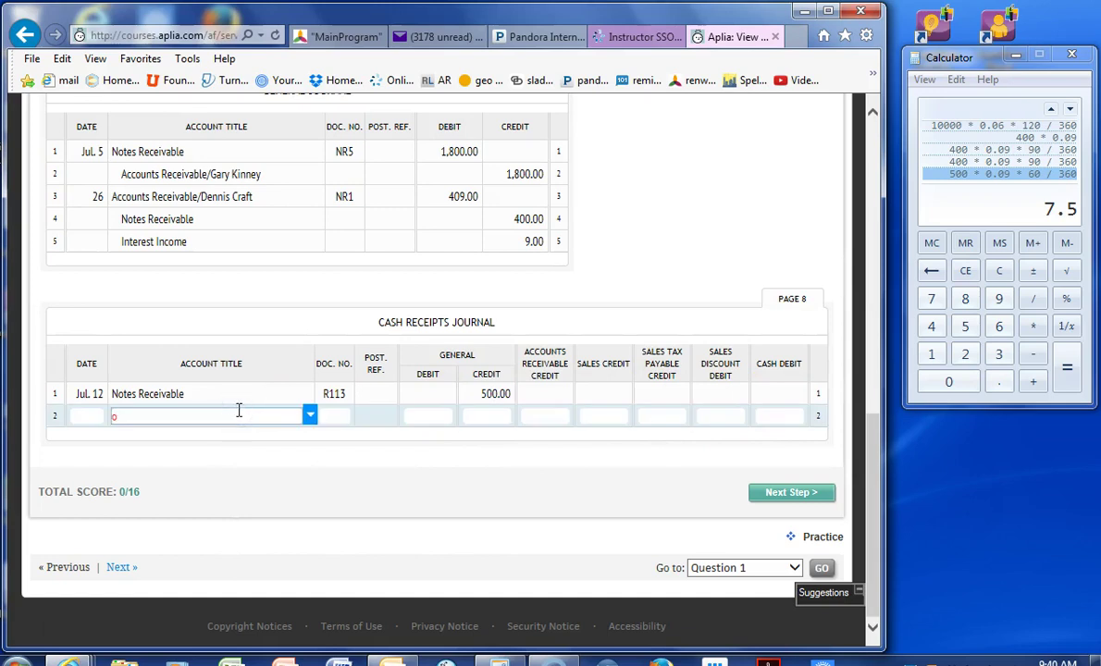
key(BackSpace)
text(interest income)
key(Tab)
key(Tab)
key(Tab)
text(7.)
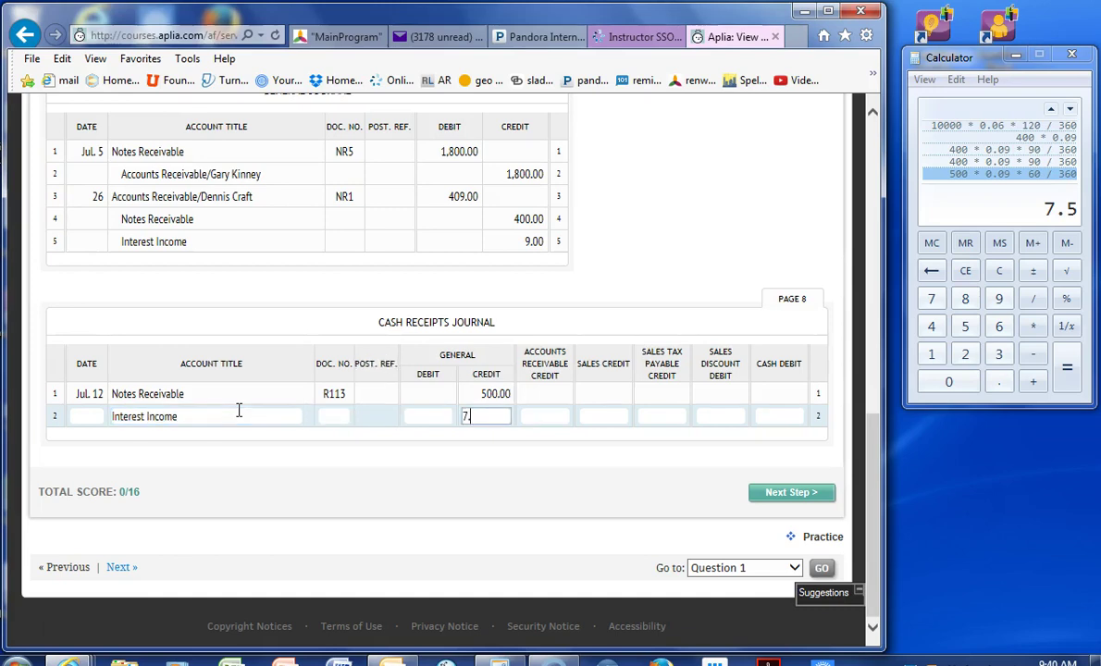
text(50)
key(Tab)
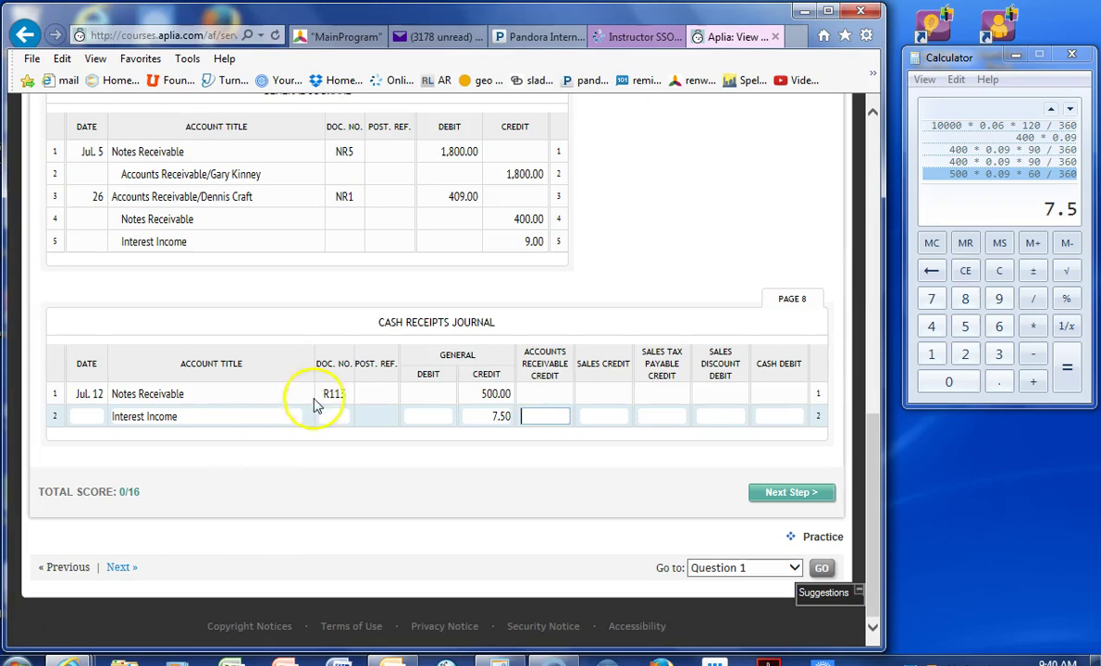
- Enter the 507.50 Cash debit on line 1 of the receipt
click(774, 396)
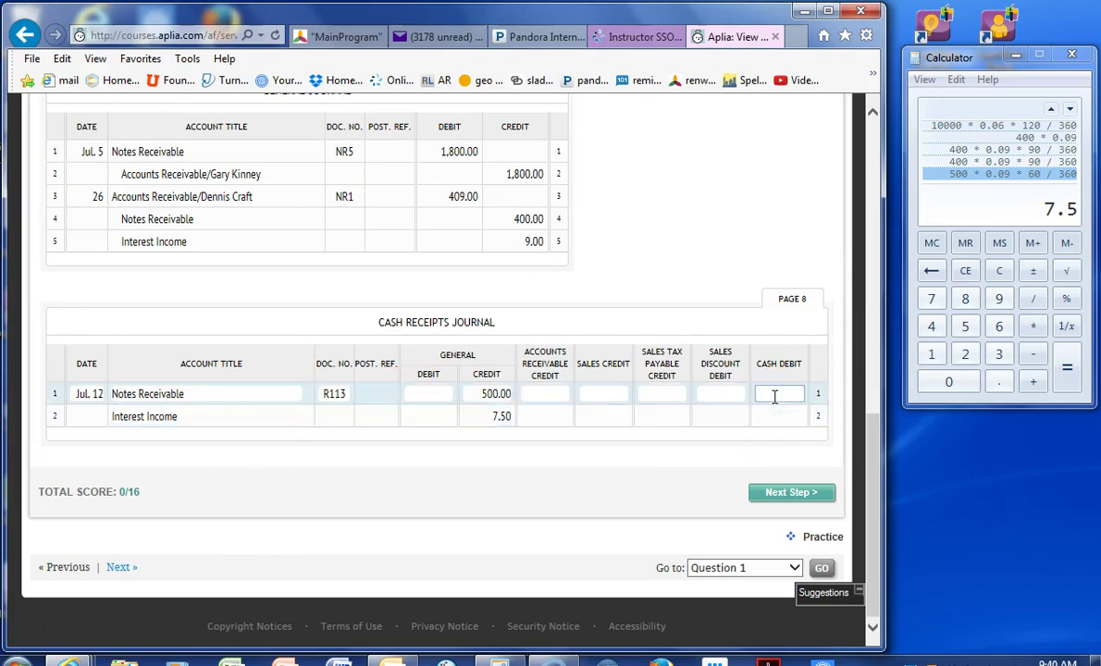
text(507.50)
key(Tab)
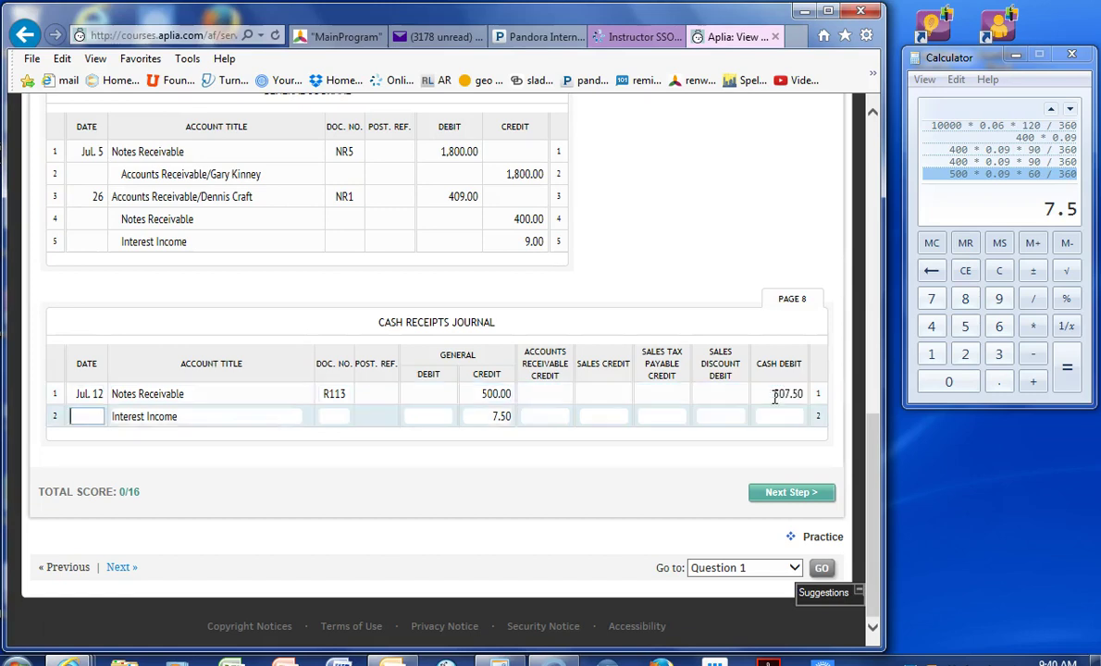
click(631, 423)
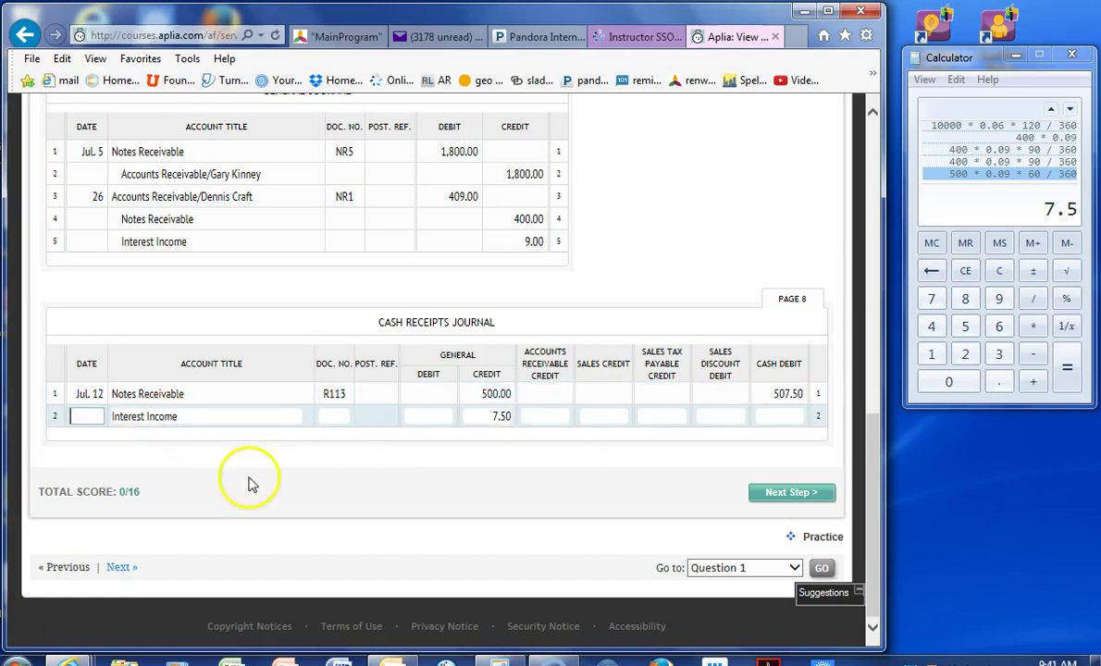
- Open the posting step and start a Jul. 26 line in customer account 110's ledger
click(772, 500)
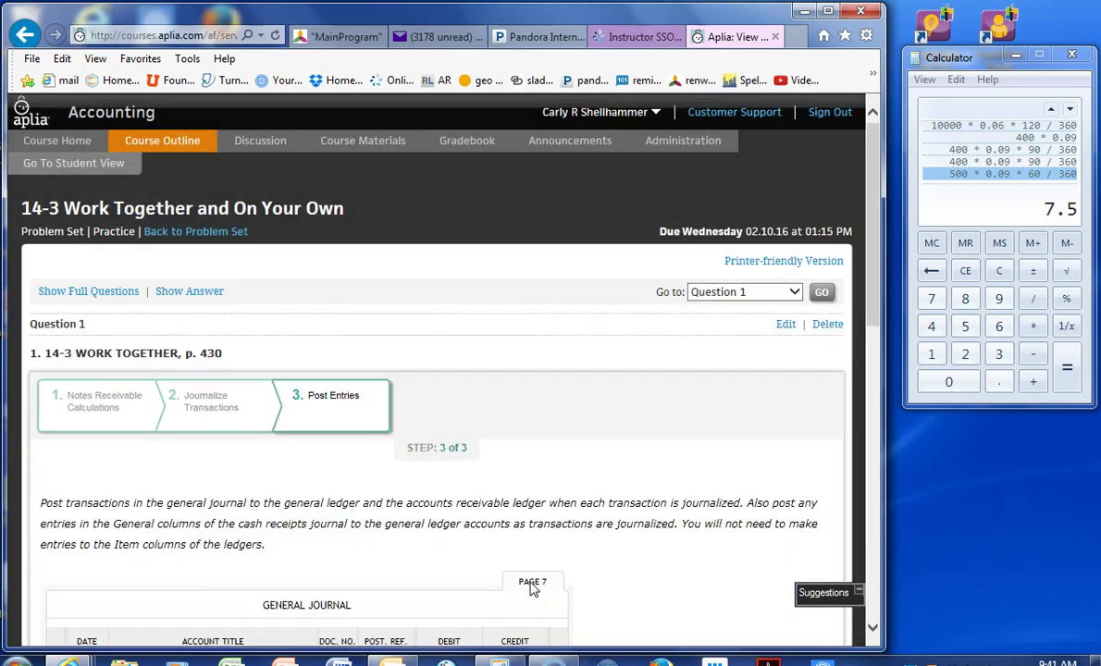
scroll(533, 590, down, 2)
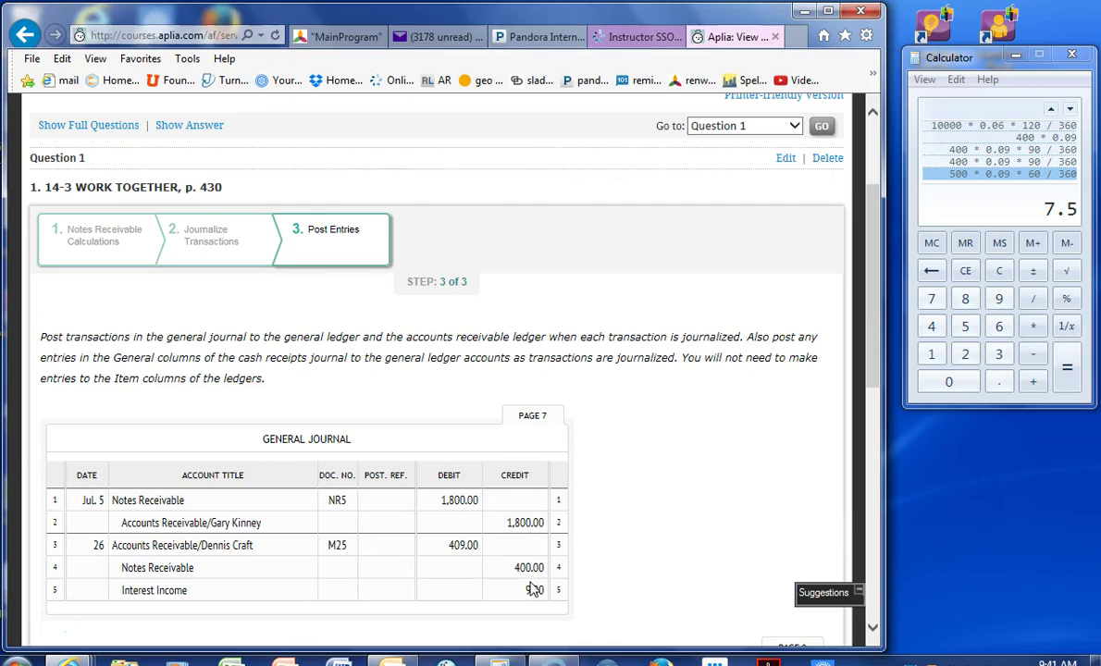
scroll(533, 591, down, 3)
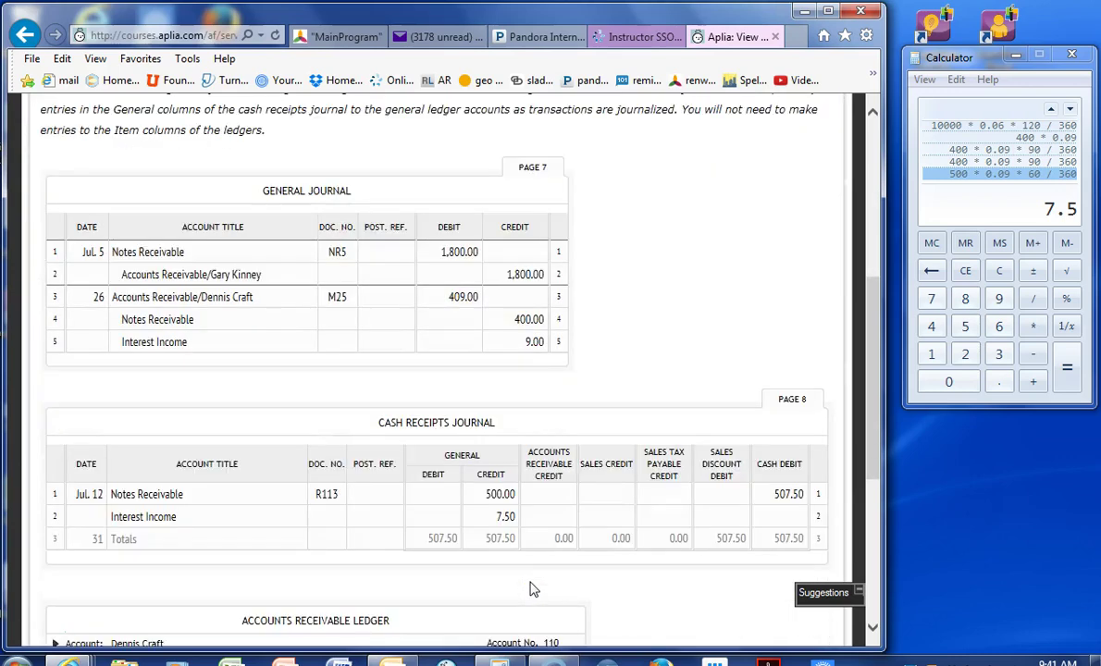
scroll(533, 590, down, 2)
scroll(533, 590, down, 2)
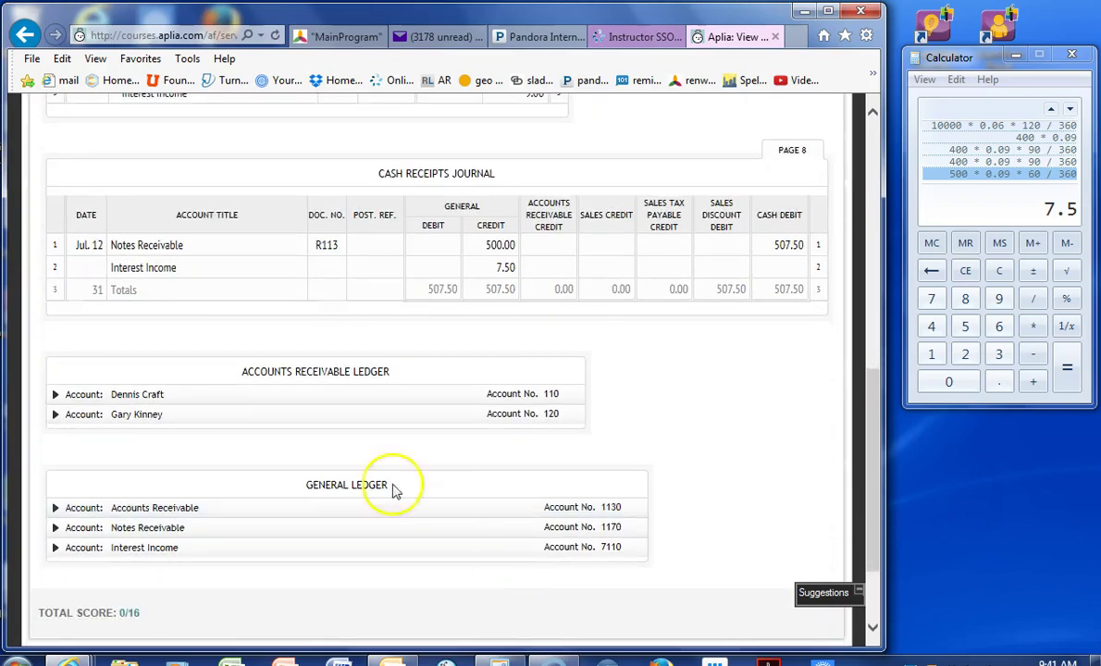
click(171, 398)
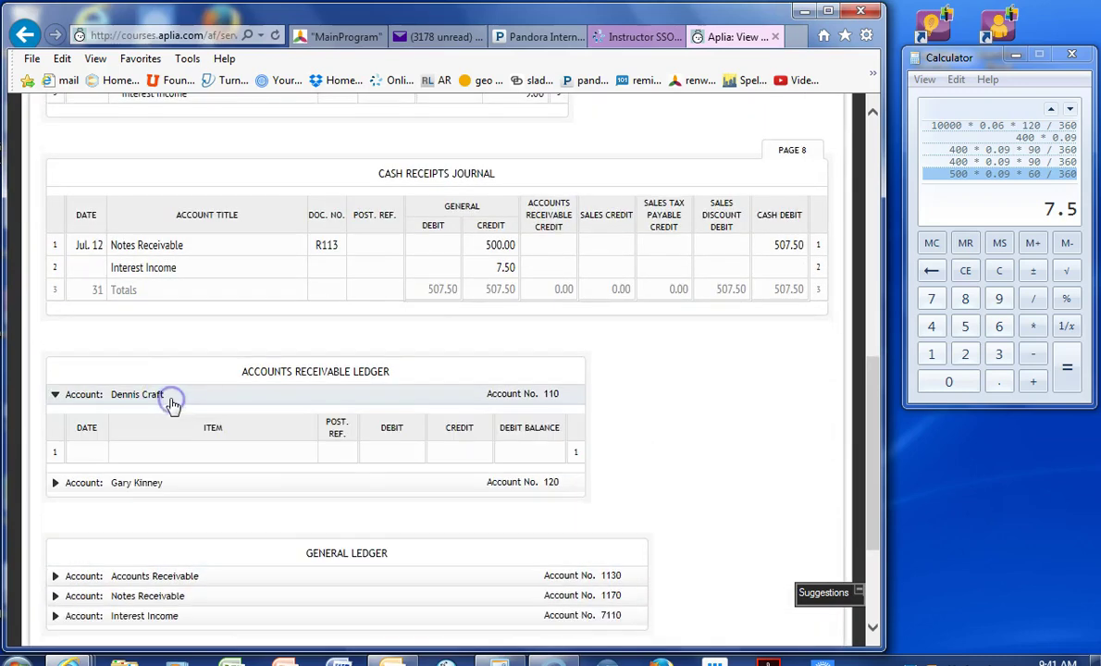
click(167, 451)
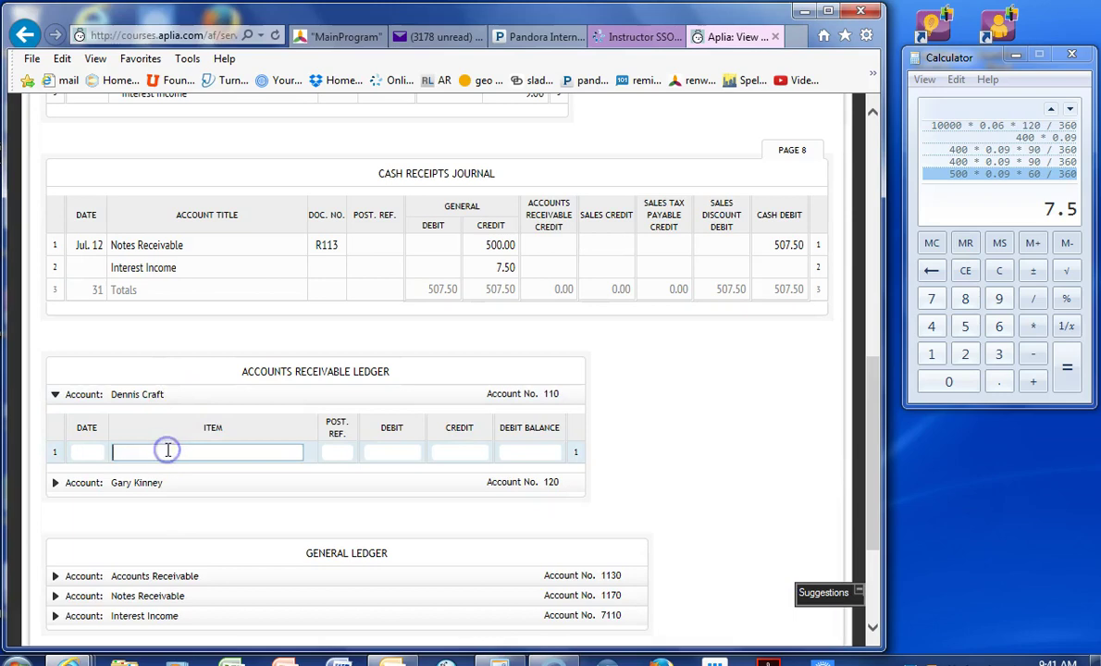
click(83, 450)
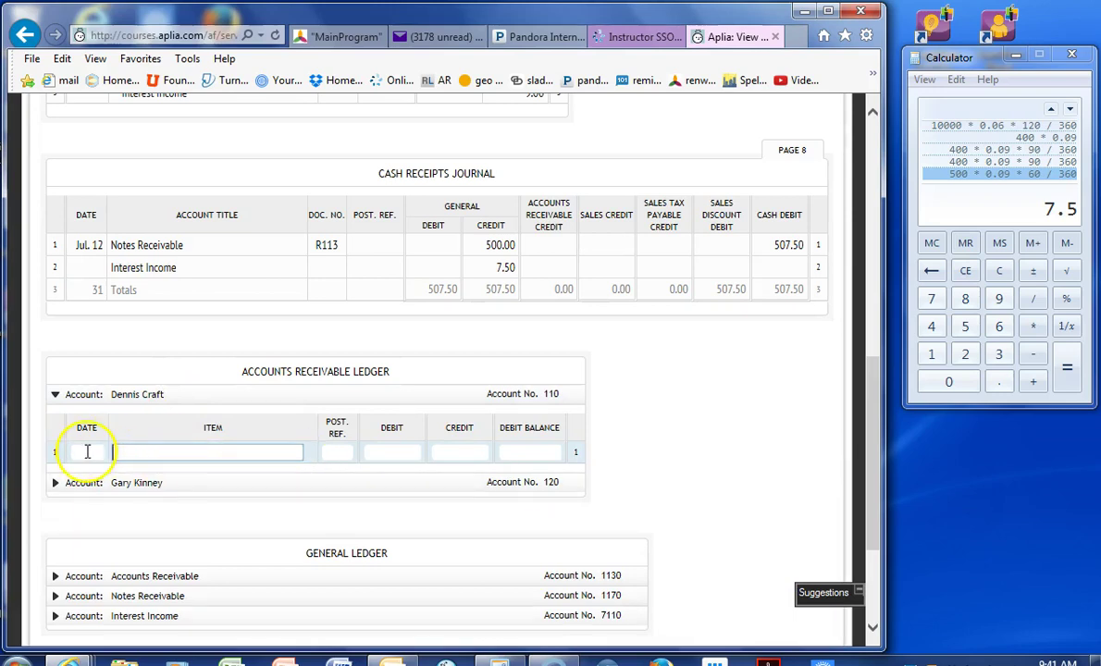
text(Jul.)
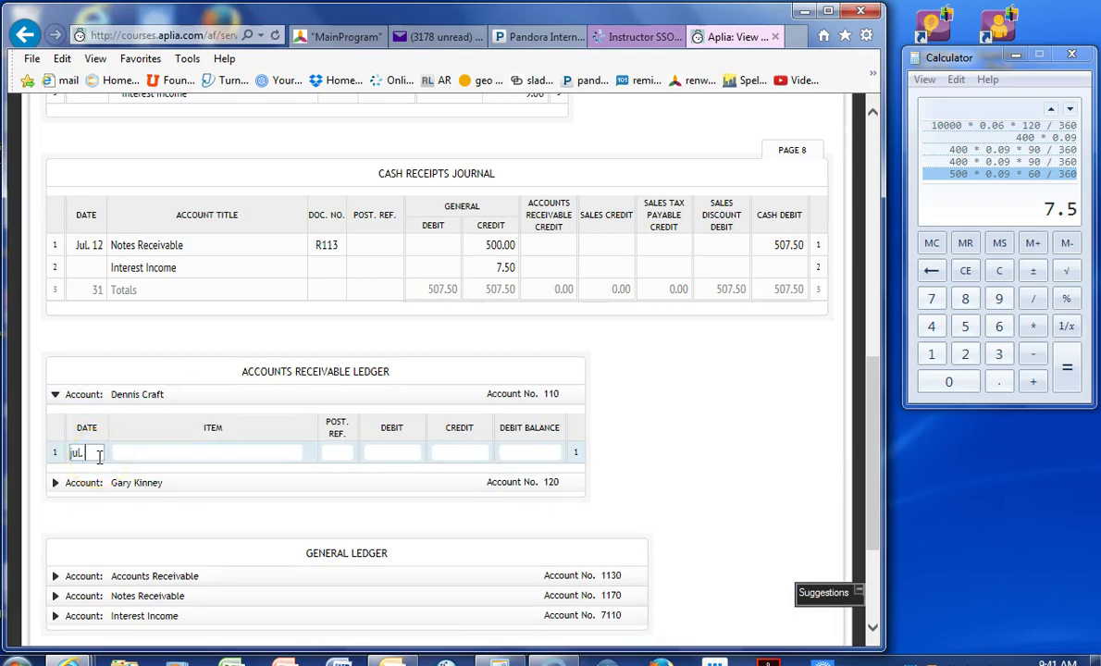
text( 26)
key(Tab)
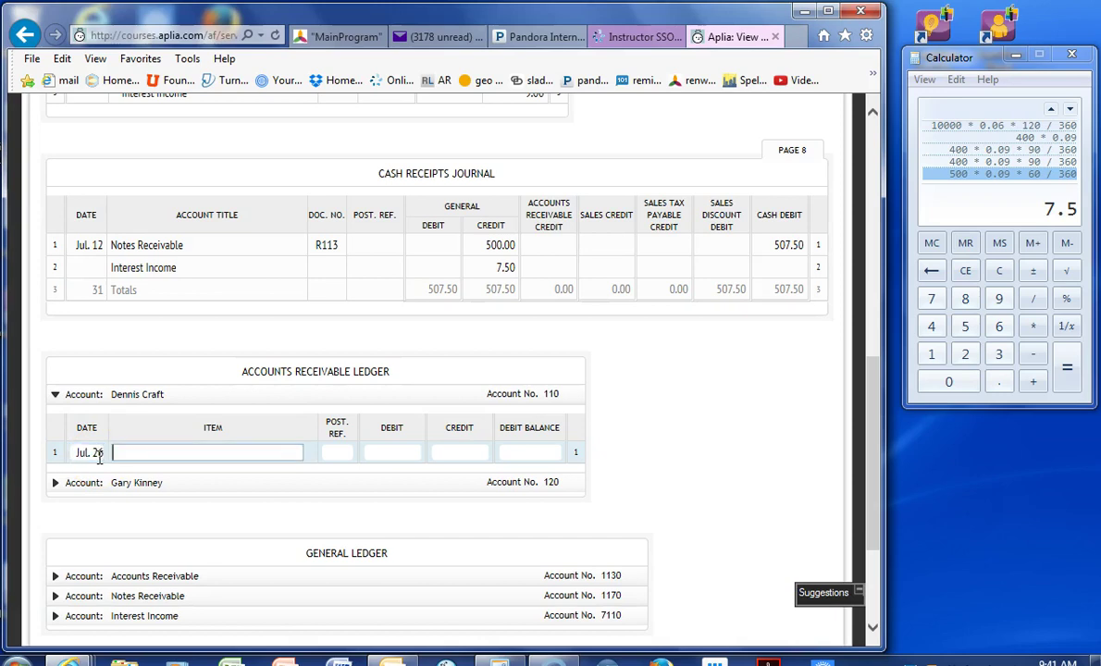
text(disc)
key(BackSpace)
key(BackSpace)
key(BackSpace)
key(BackSpace)
- Post G7 to account 110 with a 409.00 debit and 409.00 debit balance
scroll(100, 458, up, 4)
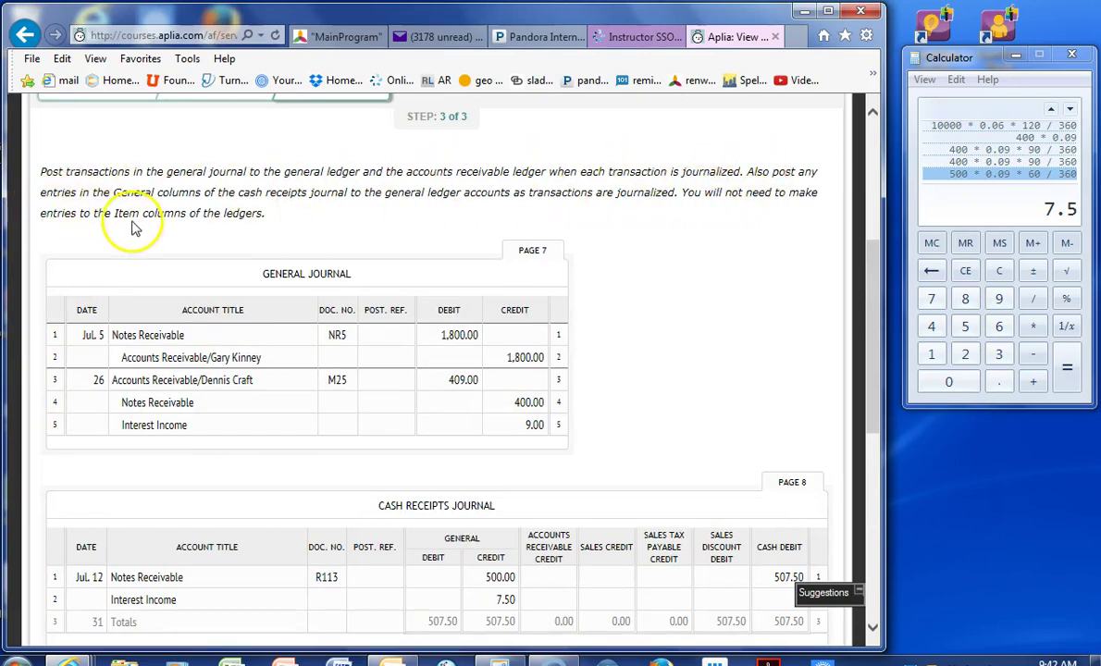
scroll(215, 225, down, 2)
scroll(179, 424, down, 2)
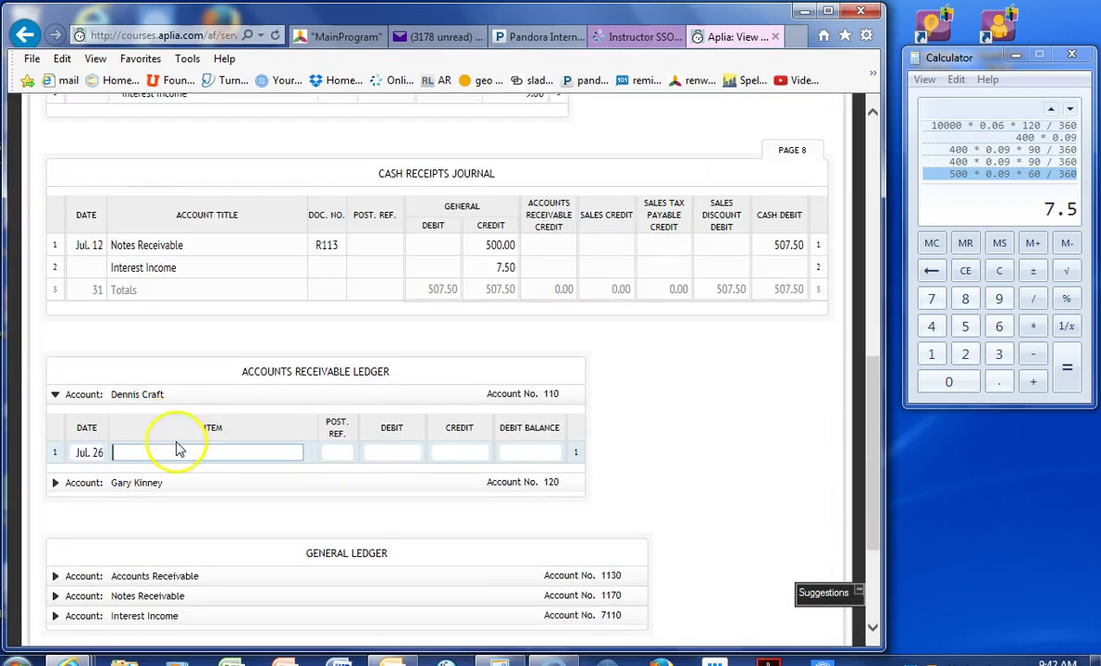
key(Tab)
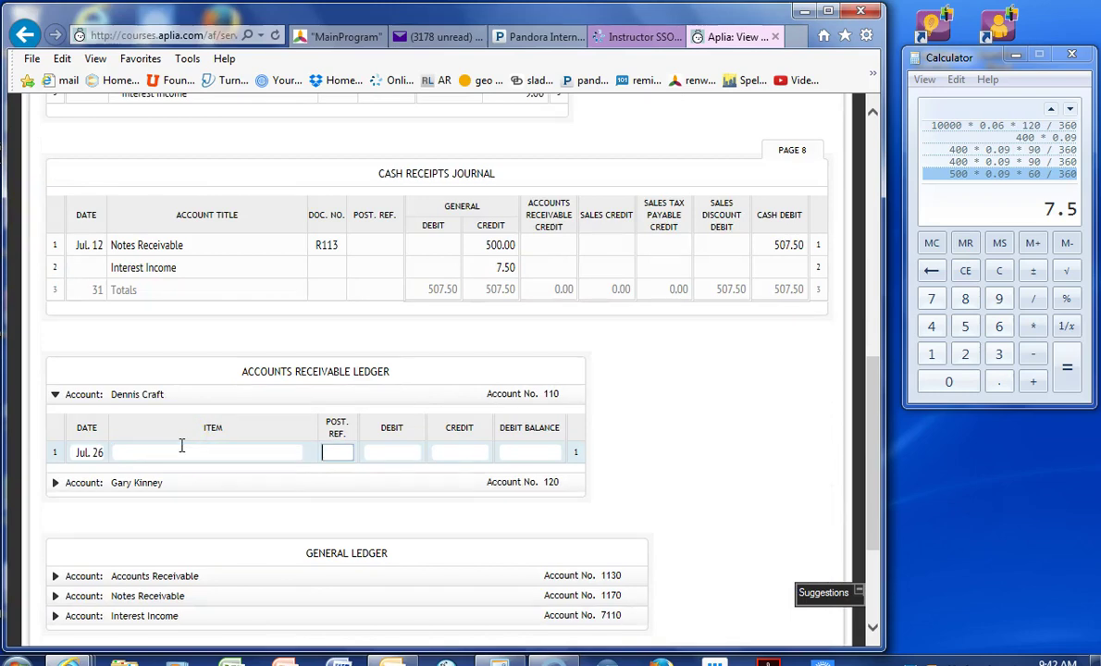
key(Tab)
text(409)
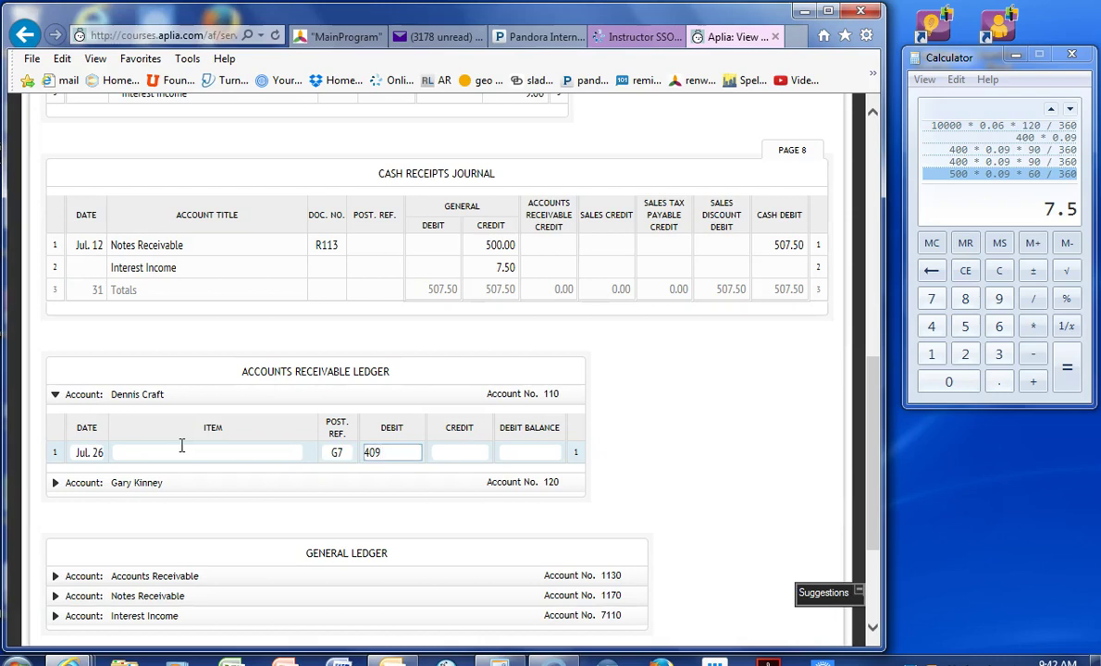
key(Tab)
key(Tab)
text(409)
key(Tab)
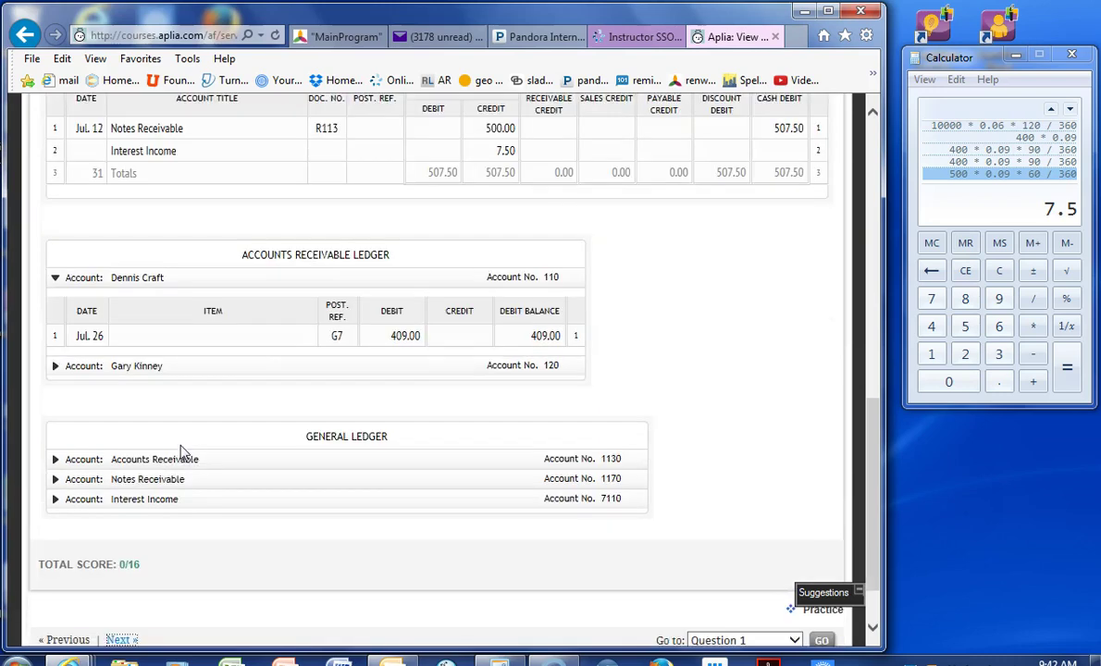
- In account 120's ledger, enter date 5, reference G7, credit 1,800 and balance 0
click(139, 366)
click(88, 378)
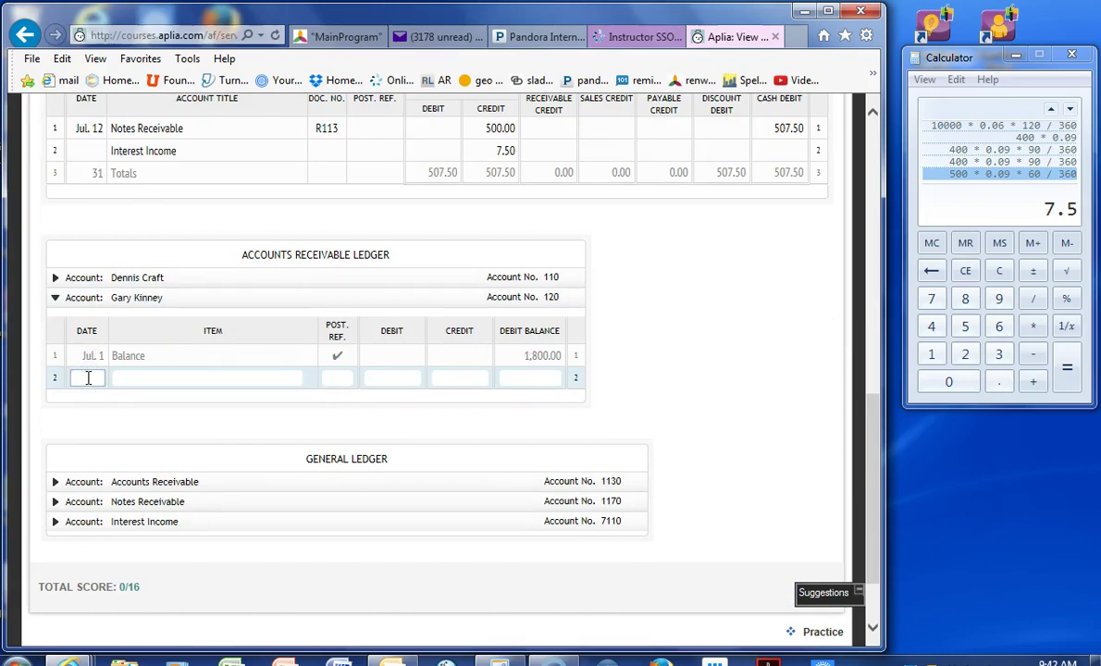
text(5)
key(Tab)
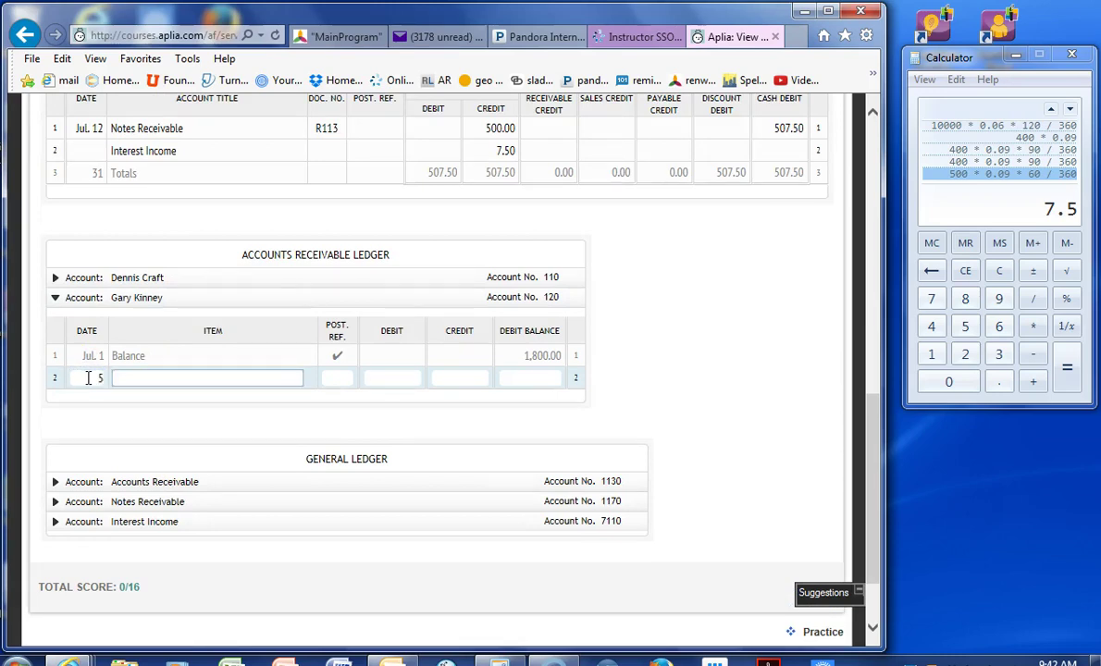
text(accoun)
key(BackSpace)
key(BackSpace)
key(BackSpace)
key(BackSpace)
key(BackSpace)
key(BackSpace)
key(Tab)
text(g)
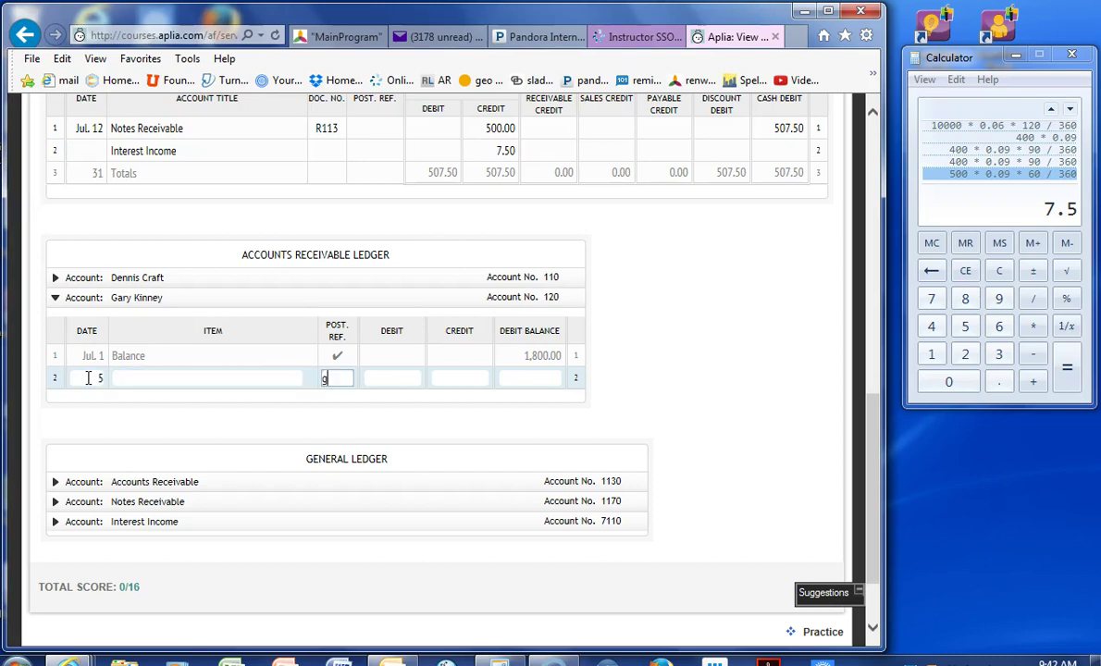
text(7)
key(Tab)
key(Tab)
text(1,80)
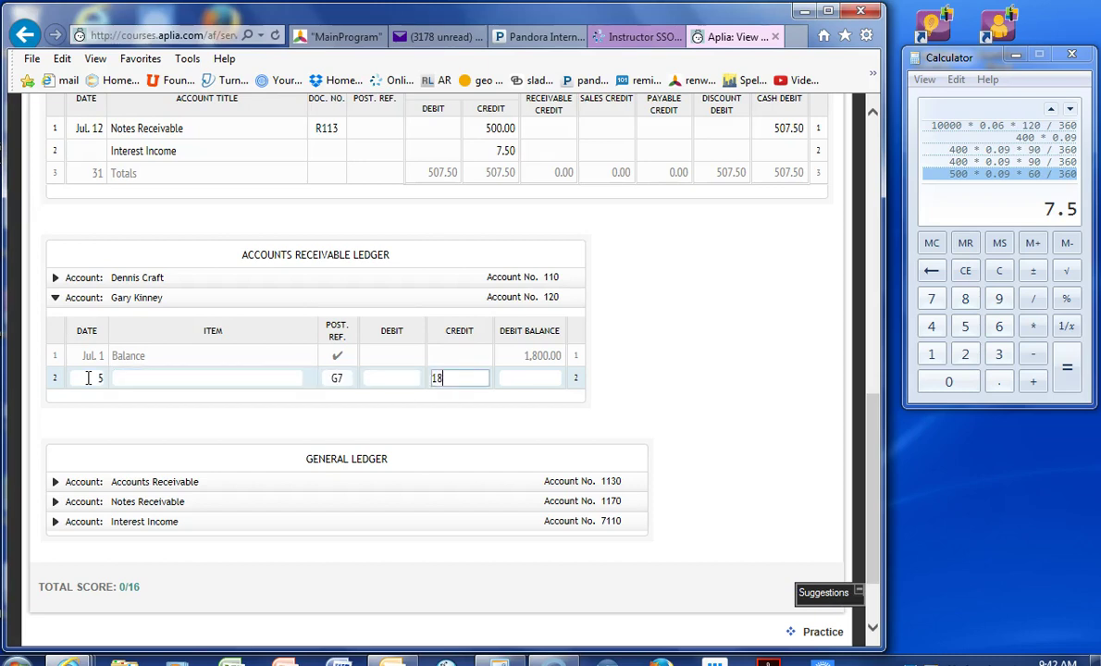
text(00)
key(Tab)
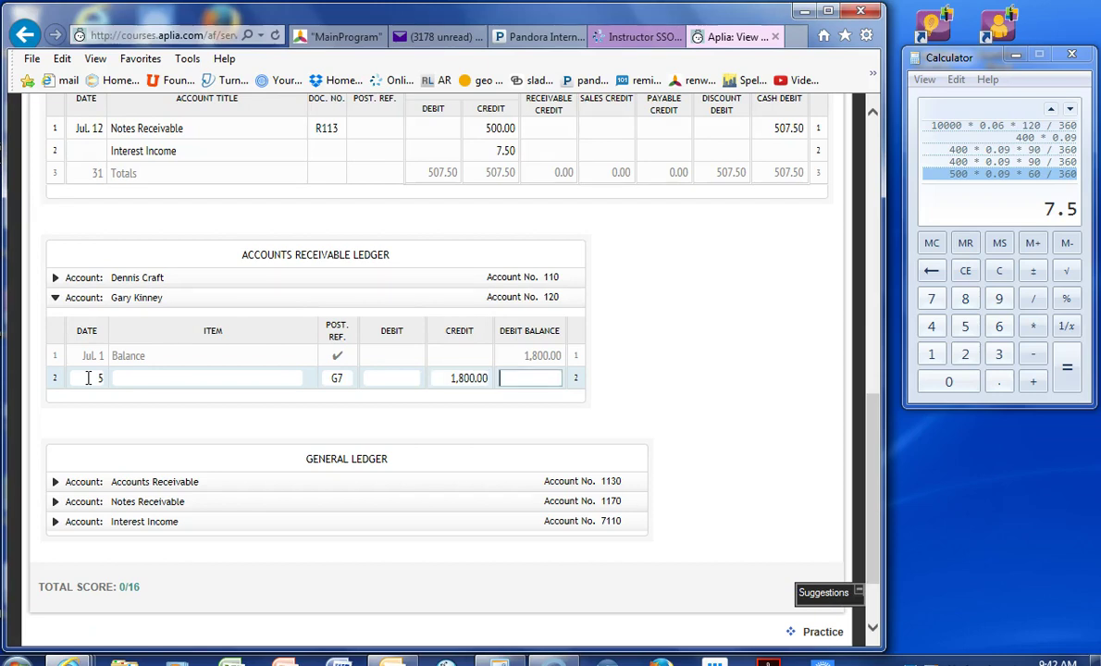
text(0)
key(Tab)
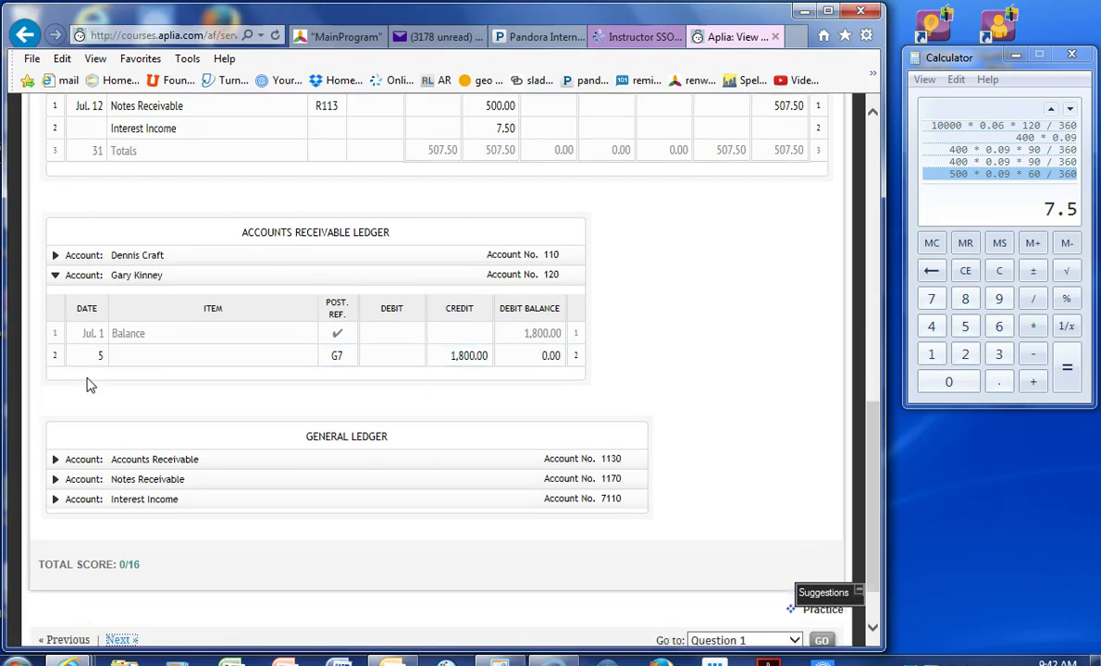
scroll(91, 385, up, 4)
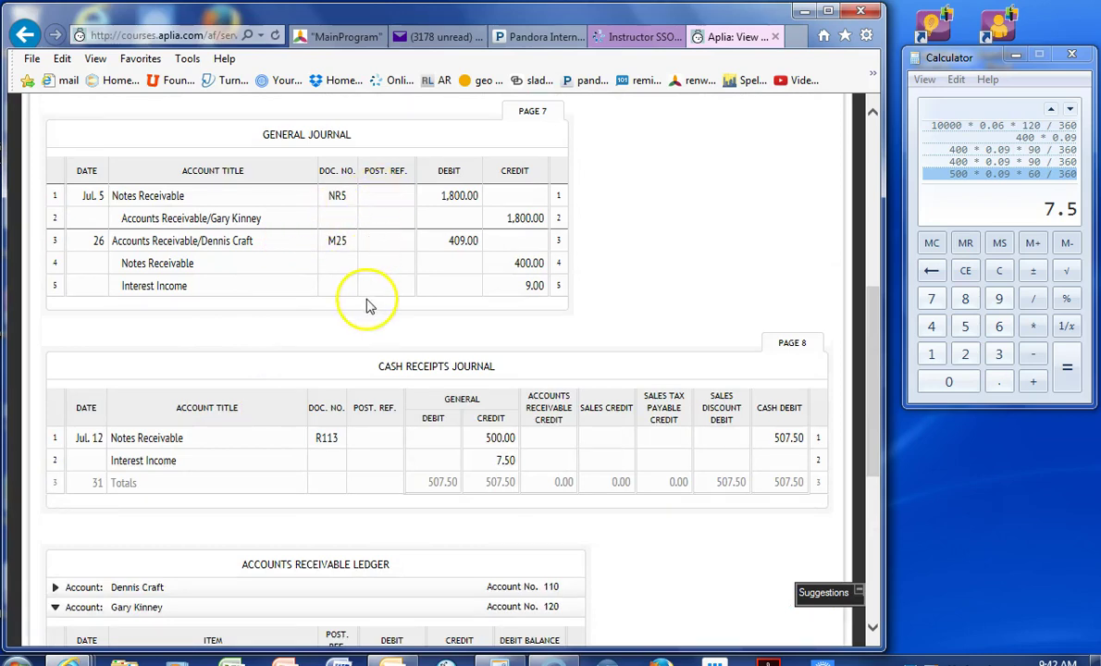
- Enter posting references 1170 and 1130/120 on the first general journal lines
click(385, 195)
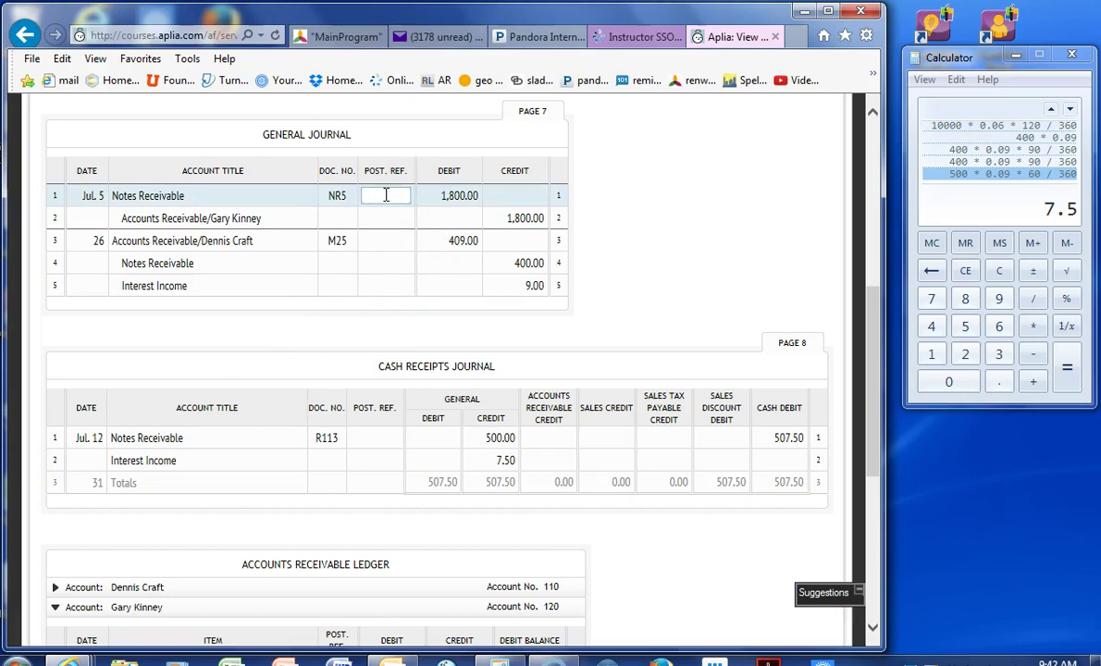
scroll(639, 293, down, 5)
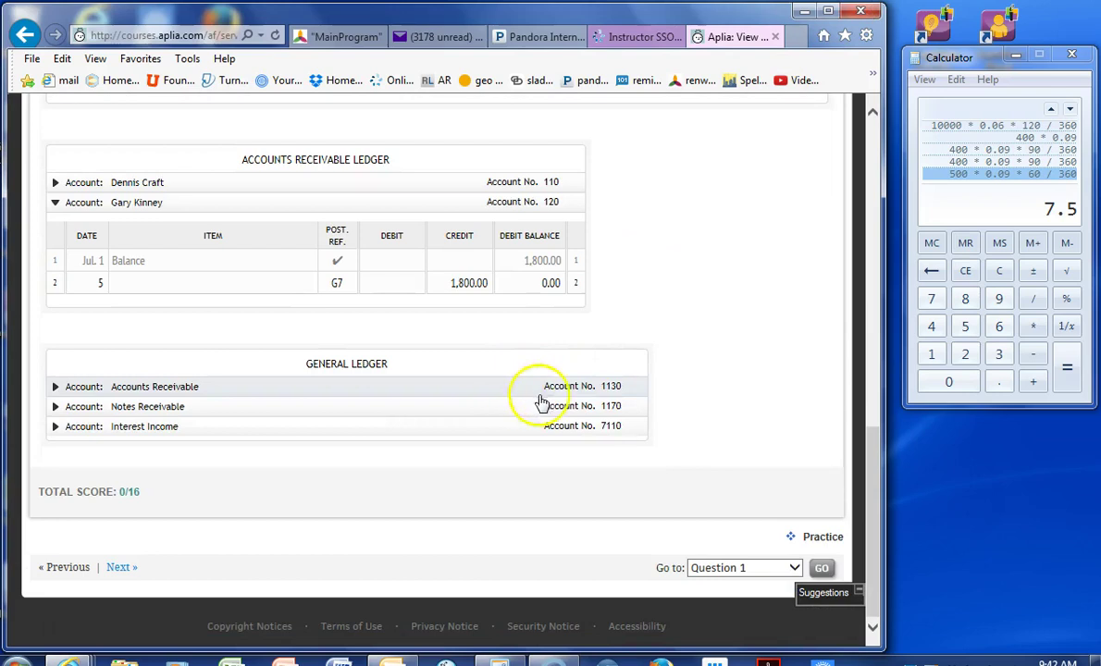
scroll(648, 292, up, 5)
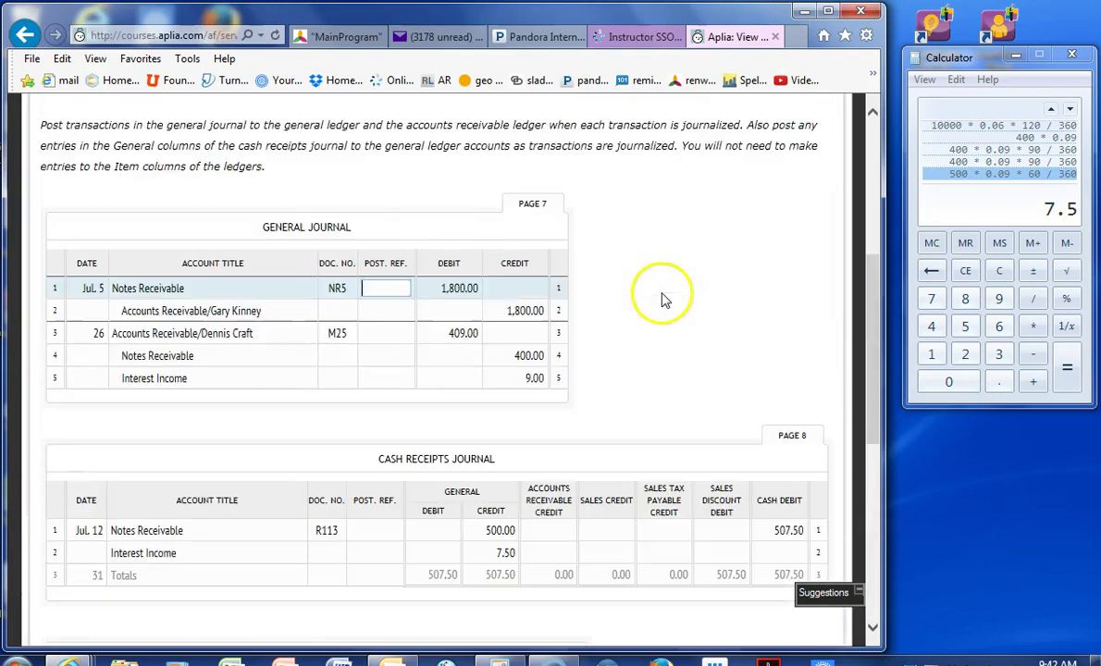
text(70)
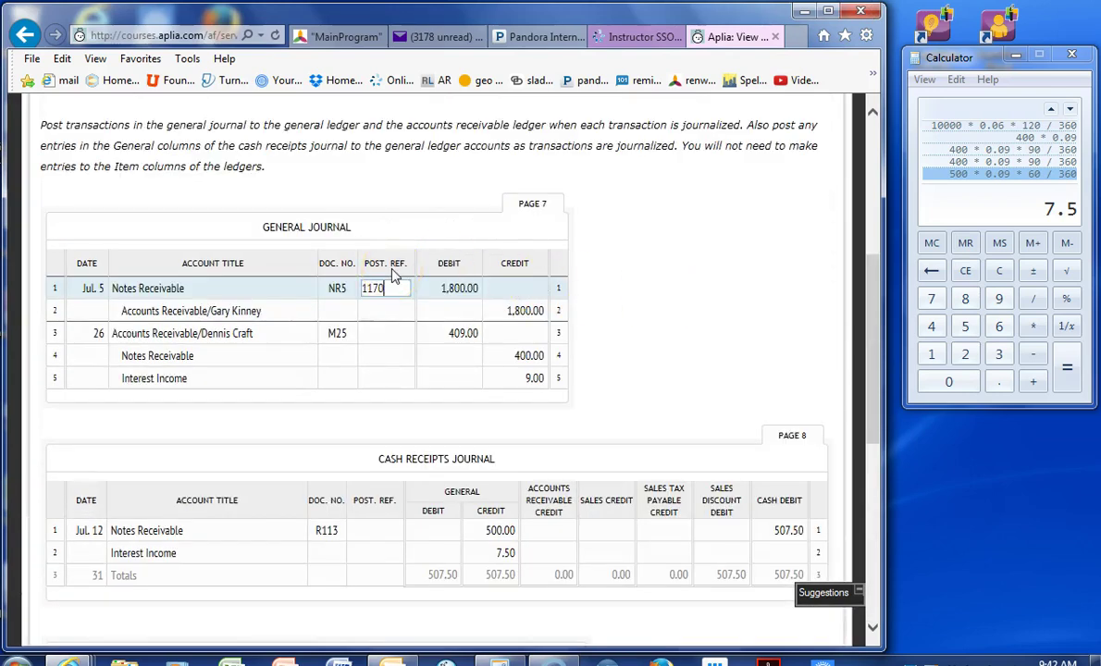
key(Tab)
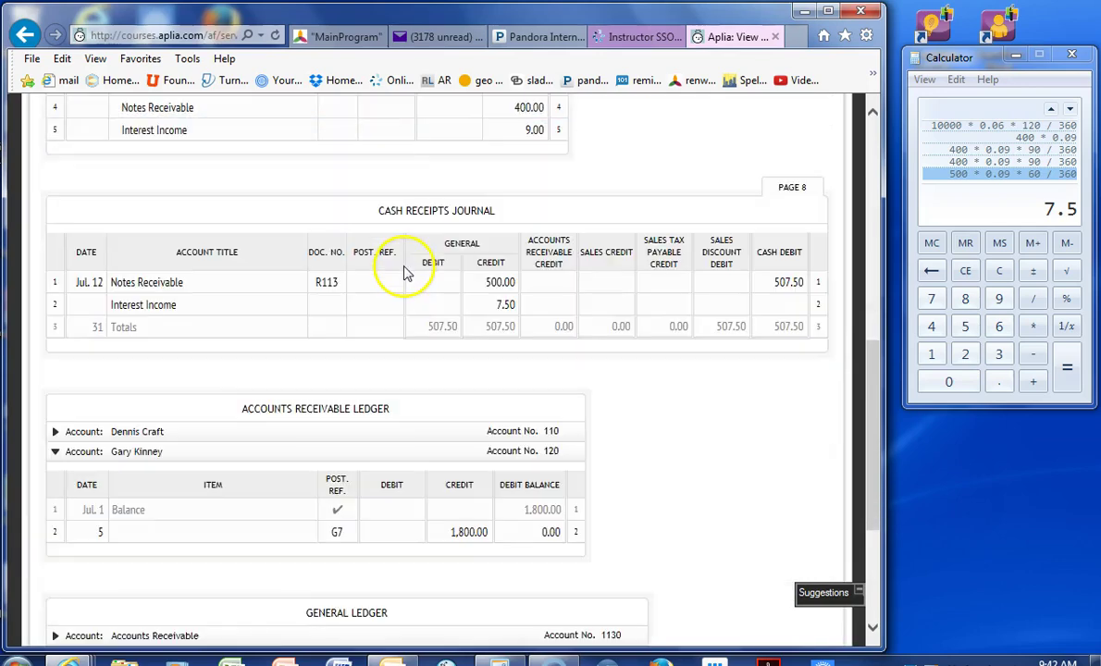
scroll(405, 272, down, 3)
scroll(602, 407, up, 3)
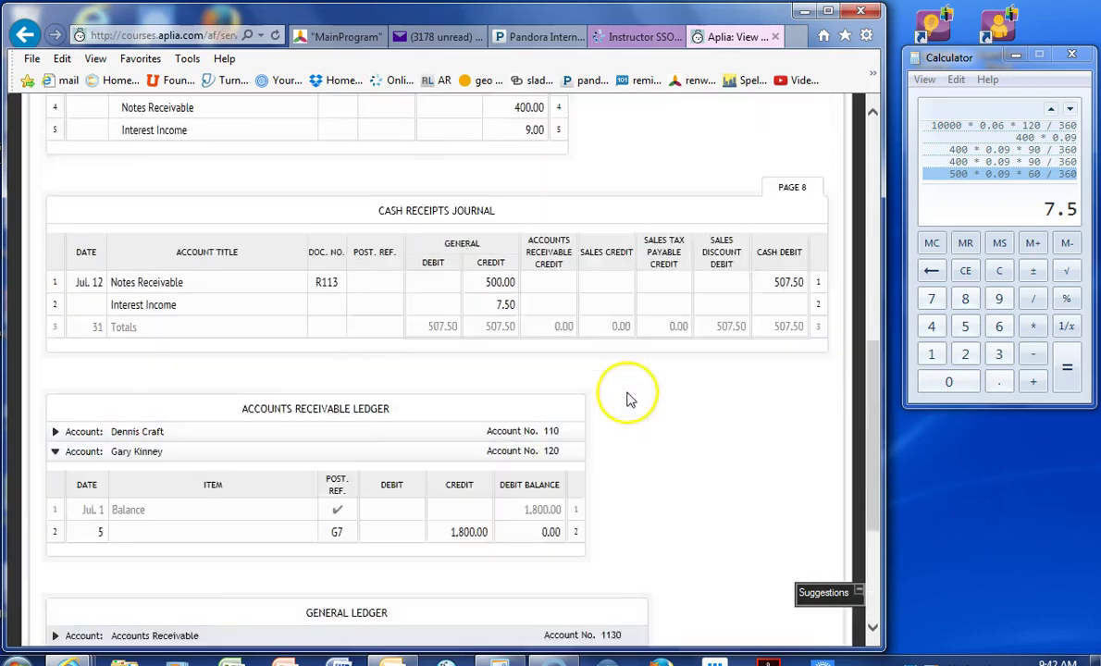
scroll(626, 398, up, 3)
text(1130/)
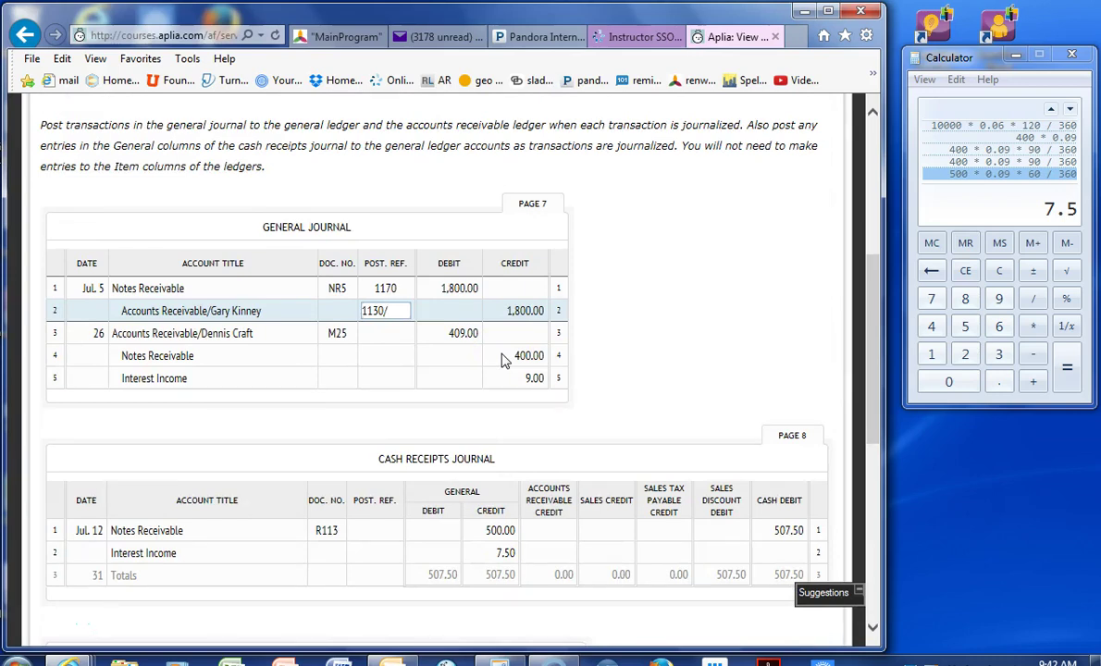
scroll(502, 359, down, 2)
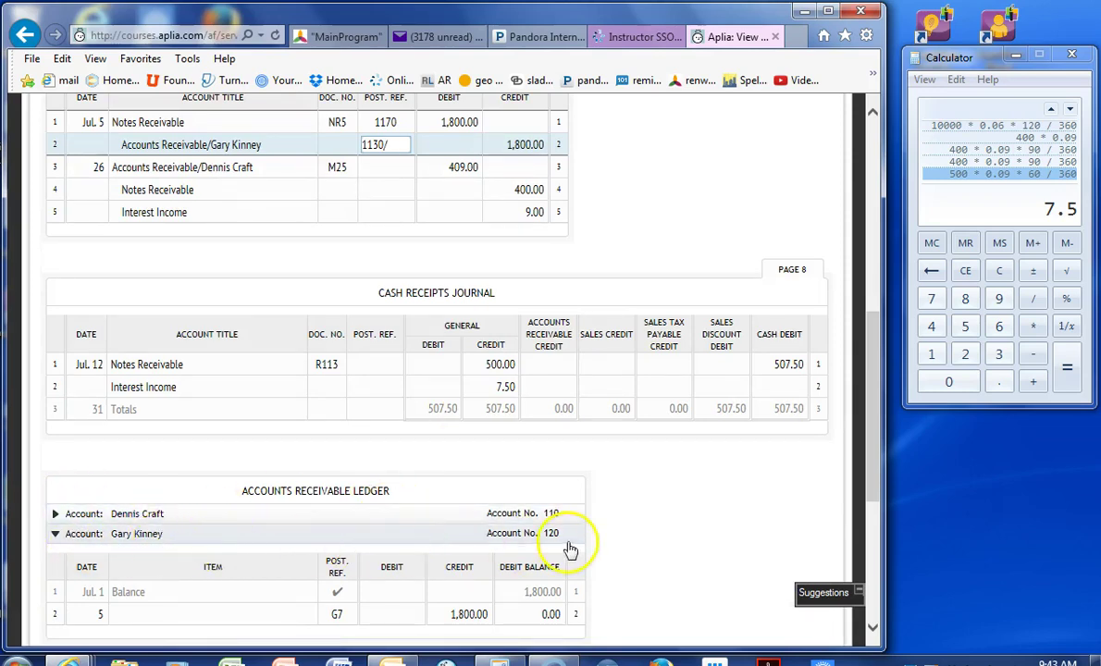
scroll(505, 497, up, 3)
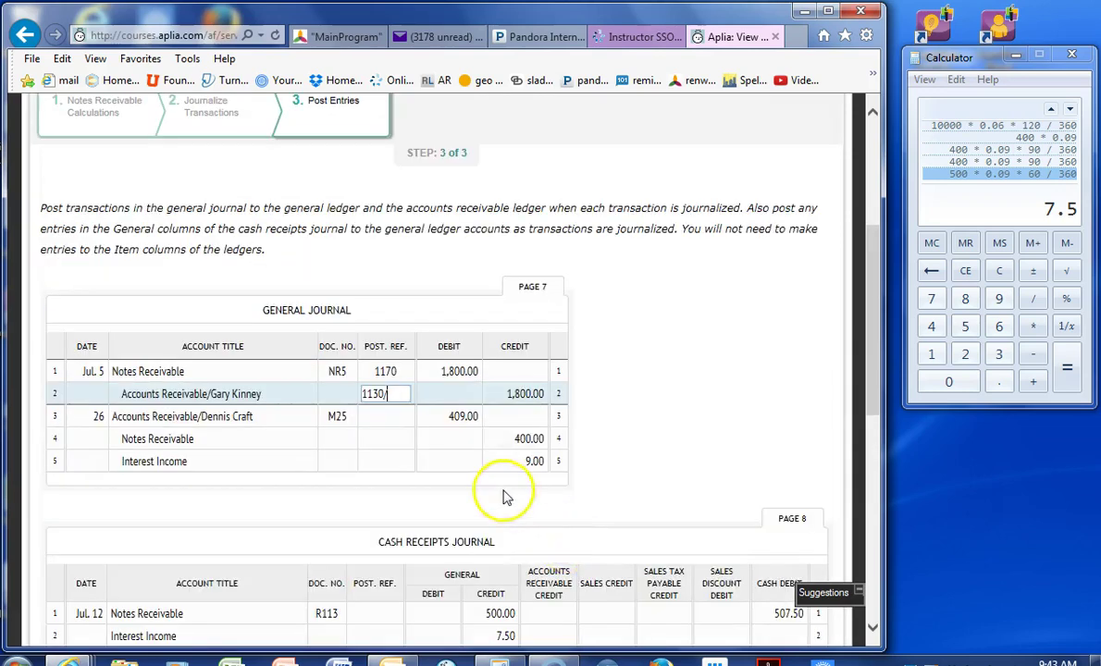
text(20)
- Enter 1130/110, 1170 and 7110 as the remaining general journal posting references
click(400, 414)
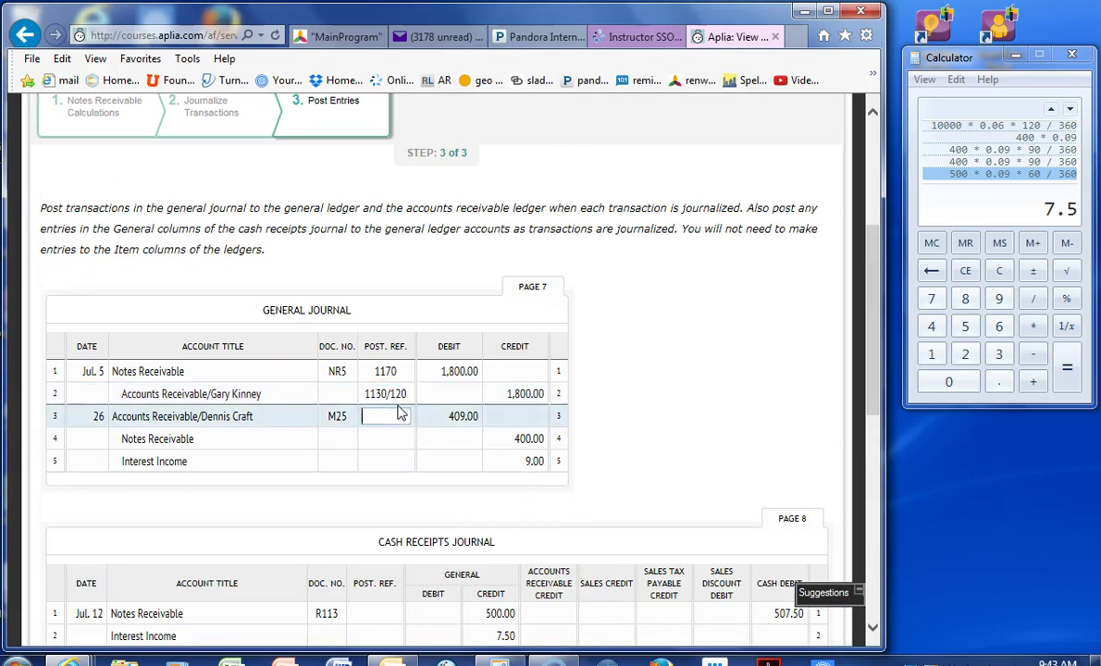
text(1130/)
scroll(393, 428, down, 3)
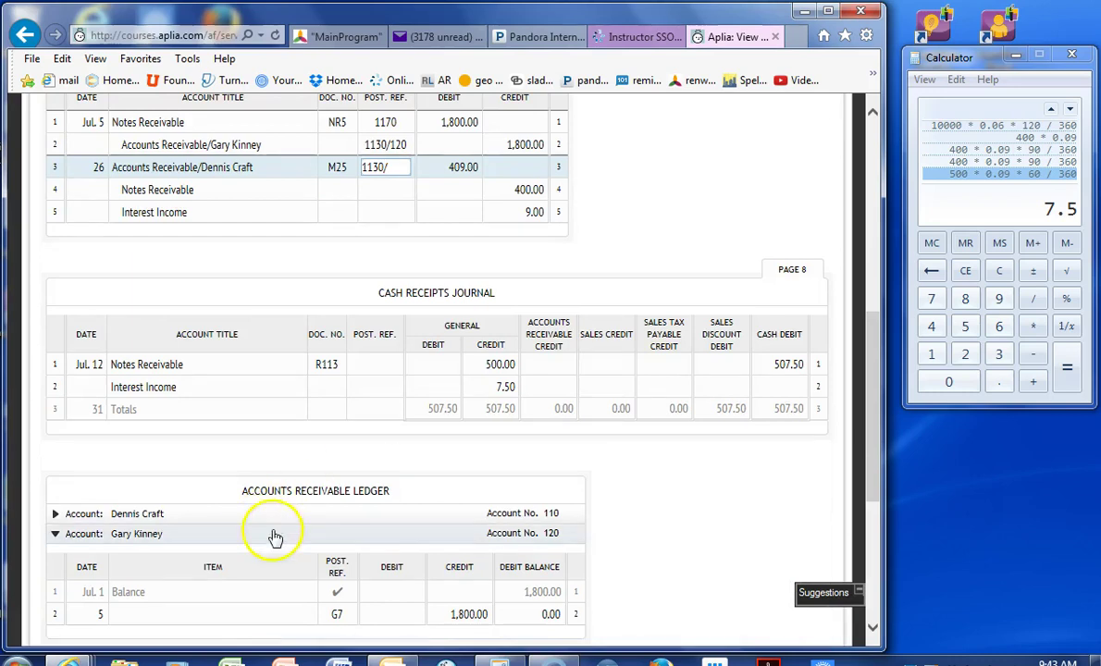
scroll(492, 503, up, 3)
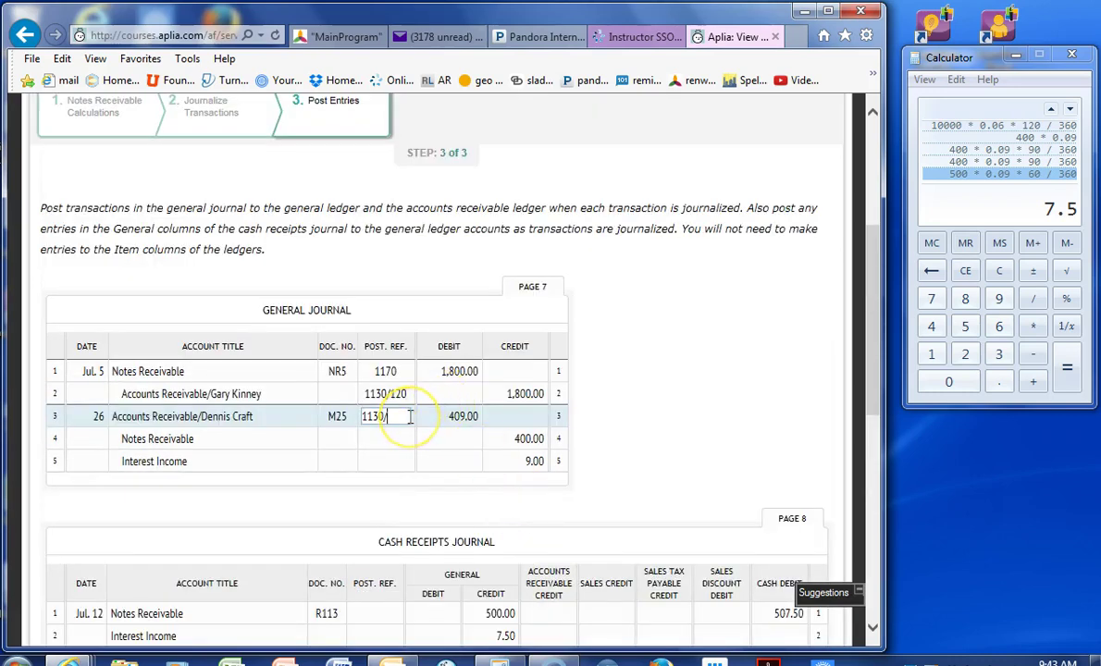
text(110)
key(Return)
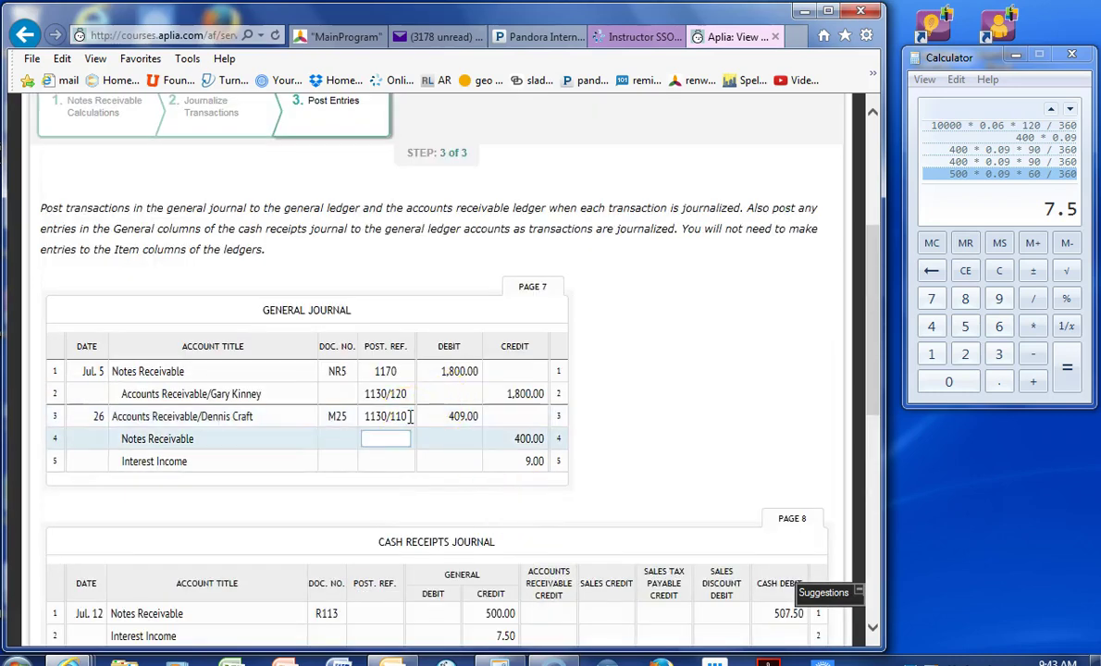
text(1170)
key(Return)
scroll(419, 423, down, 10)
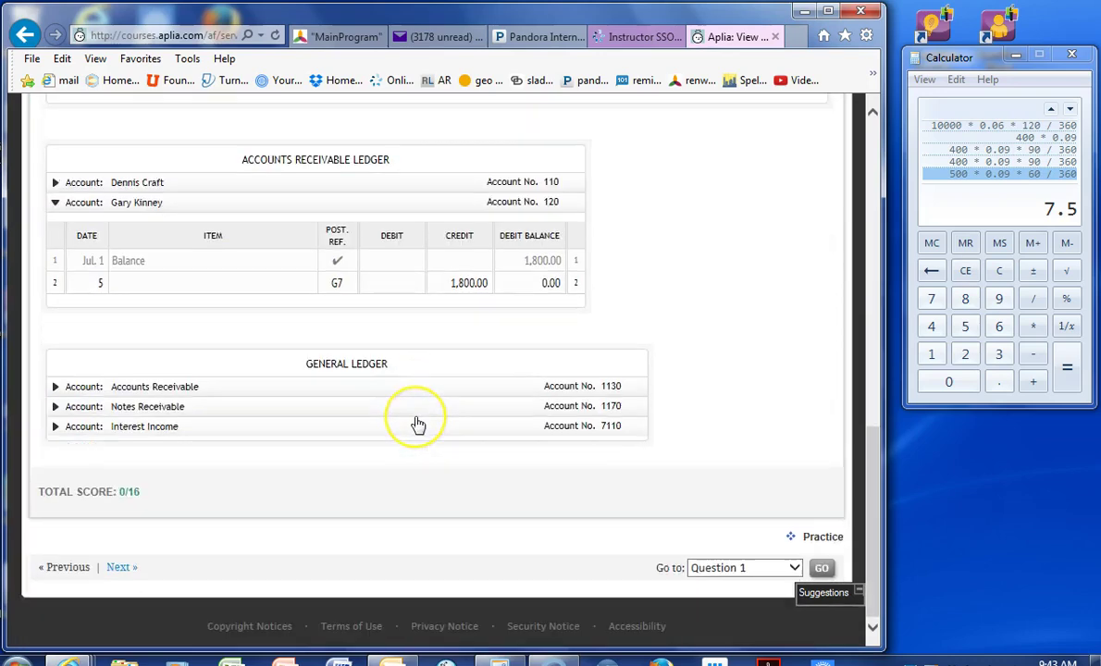
scroll(418, 423, up, 10)
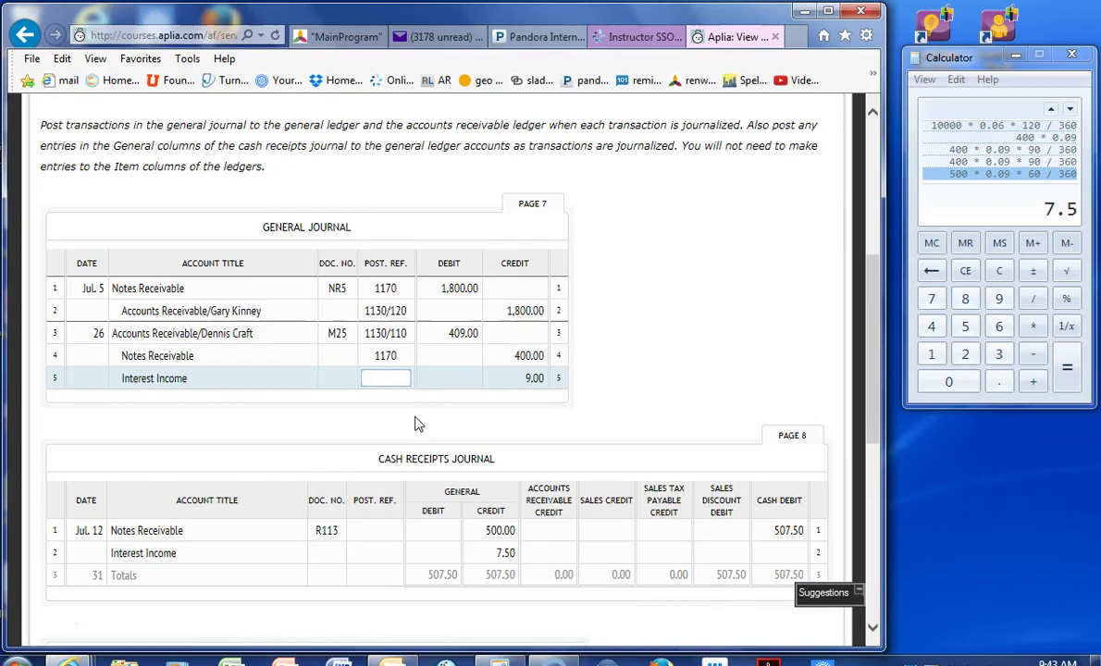
text(7110)
key(Return)
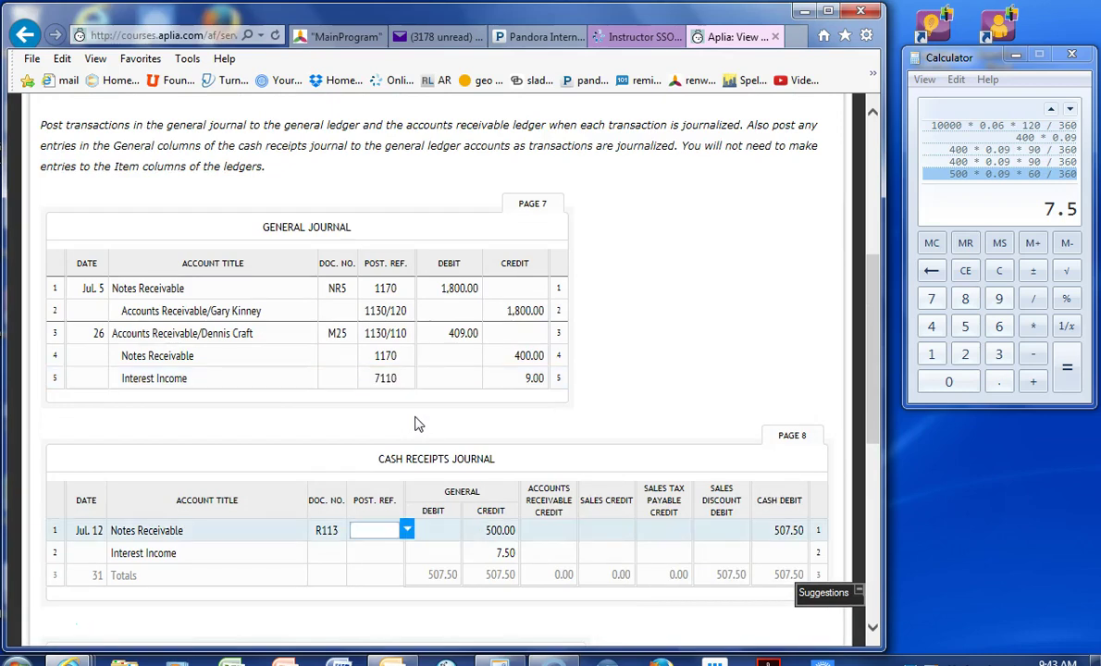
- Give the cash receipts journal lines posting references 1170 and 7110
click(384, 532)
key(Return)
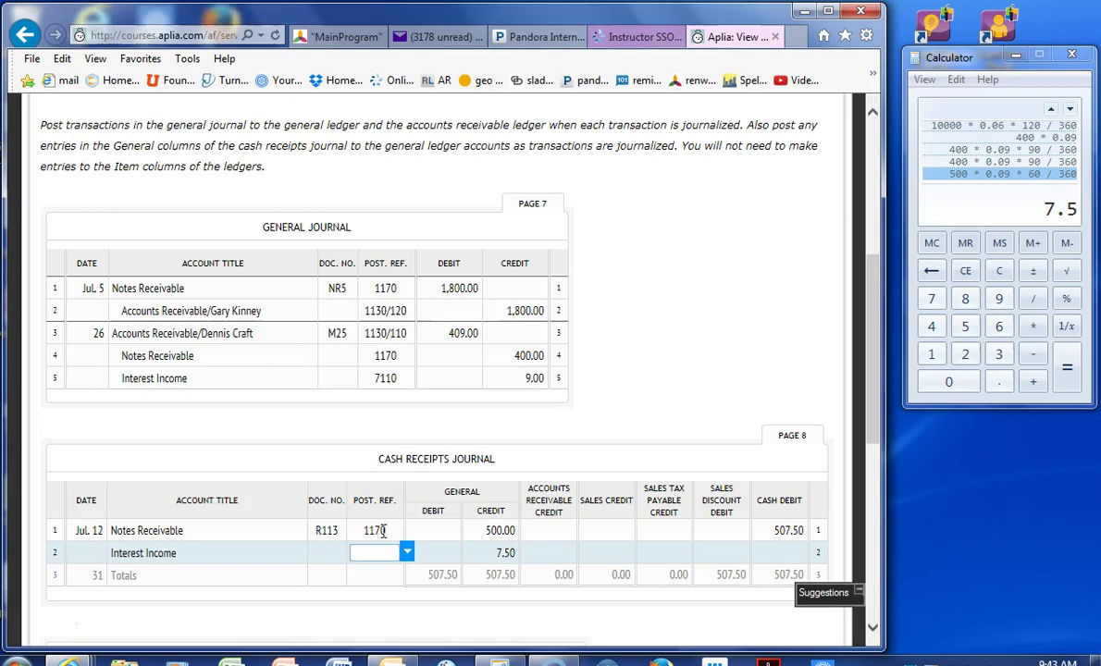
text(7110)
scroll(383, 531, down, 3)
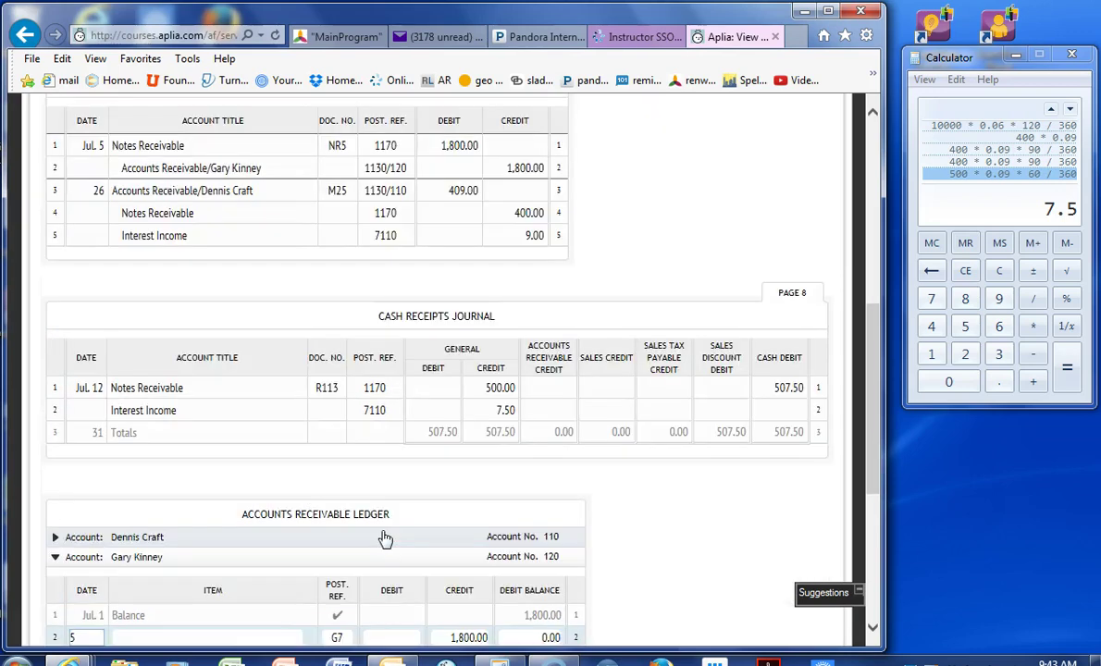
scroll(384, 535, down, 3)
click(363, 460)
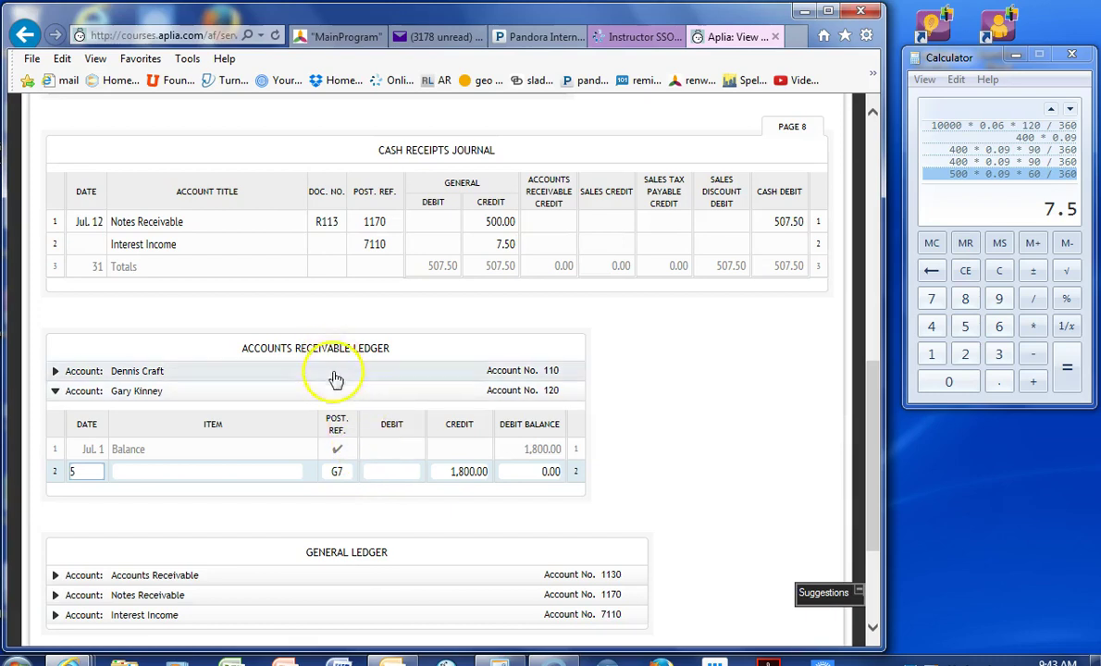
scroll(238, 434, down, 3)
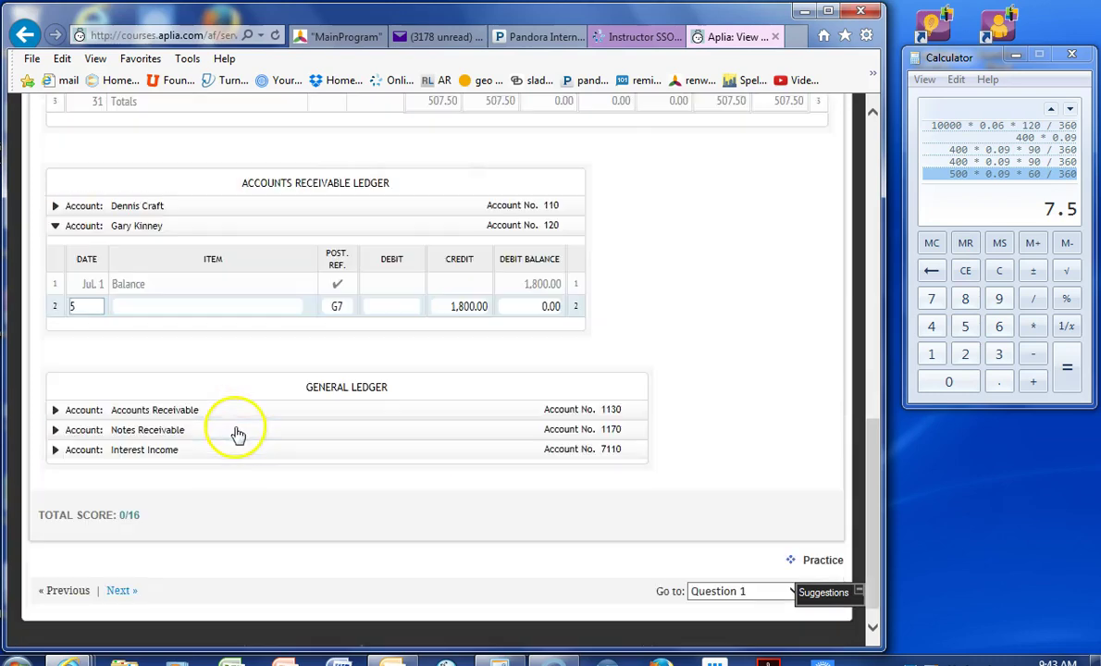
- In the Accounts Receivable general ledger, start a July 5 line referenced G7
click(127, 410)
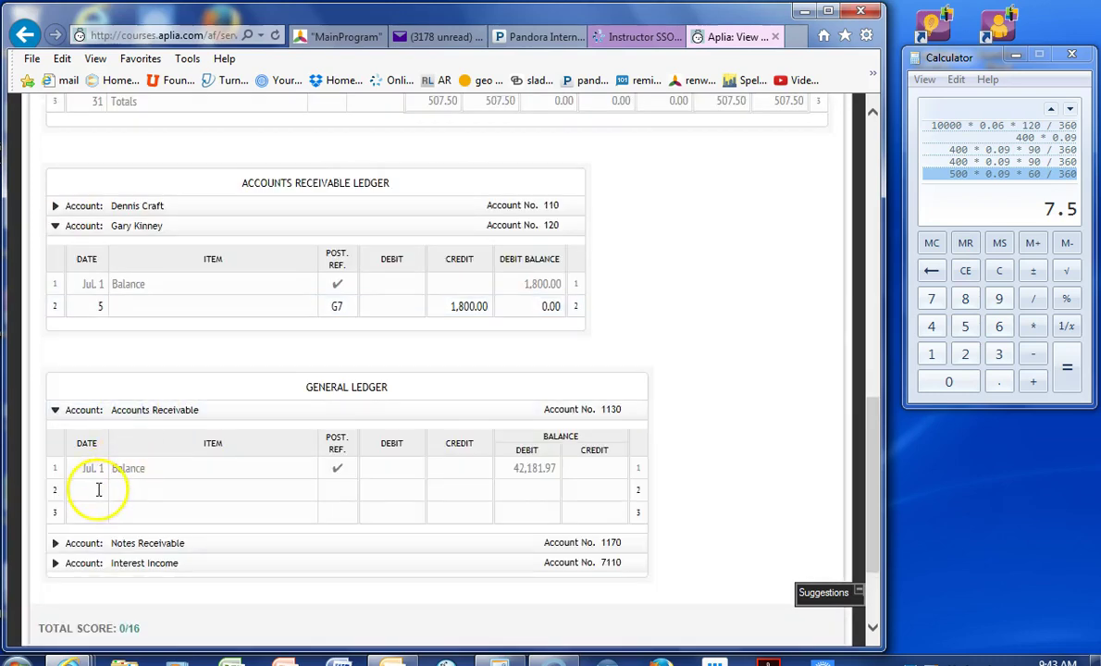
click(98, 490)
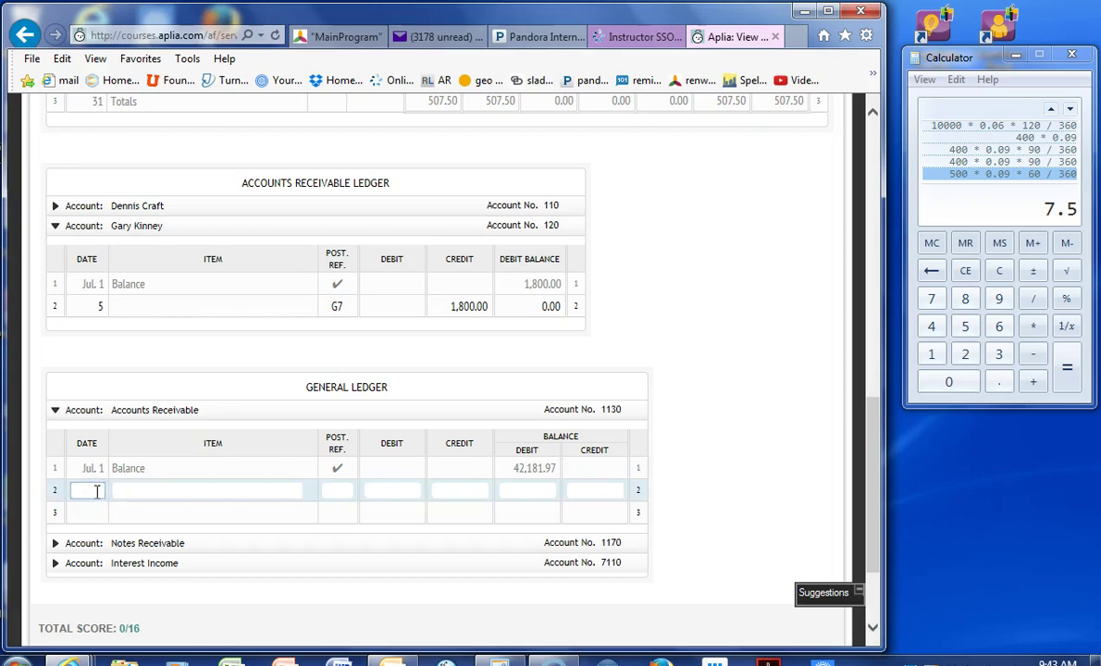
text(5)
key(Tab)
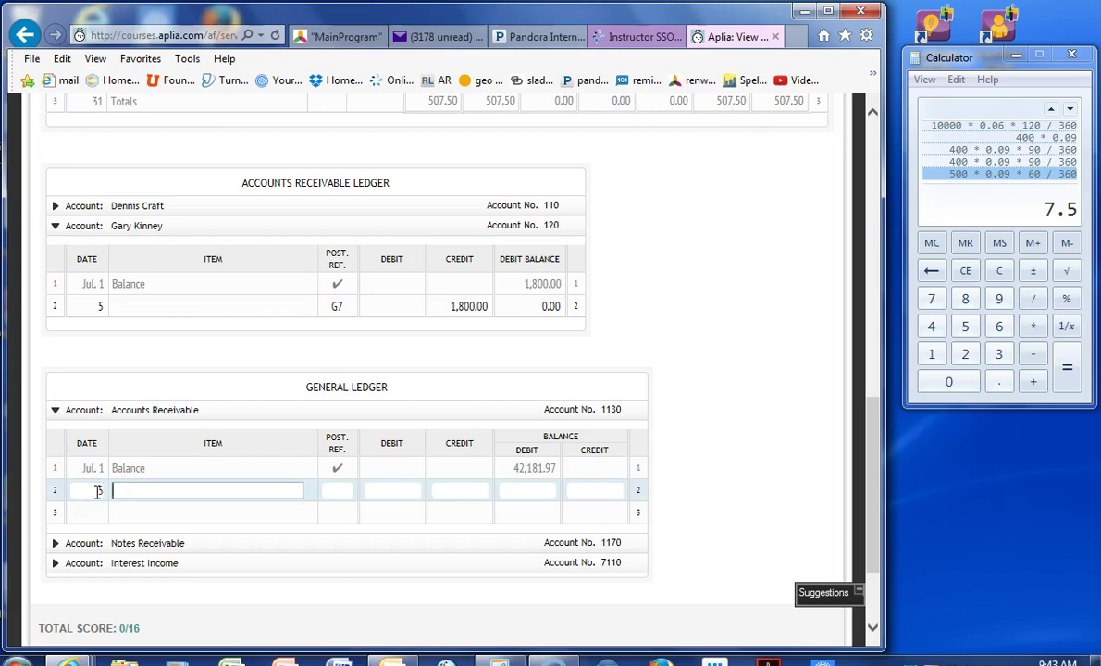
key(Tab)
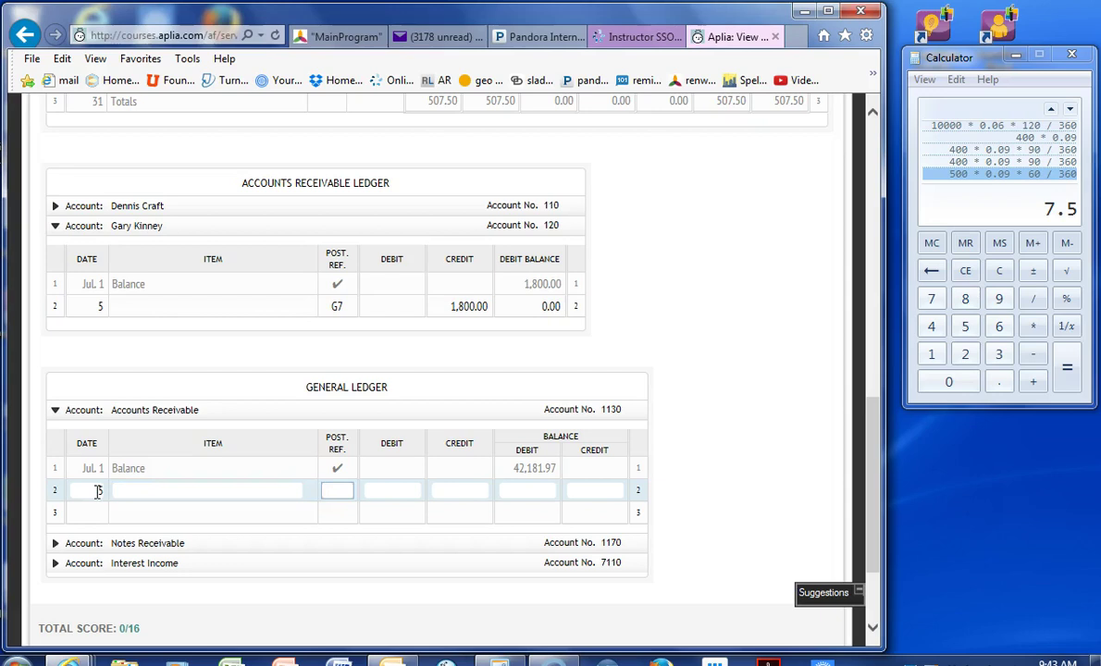
key(Tab)
scroll(97, 491, up, 5)
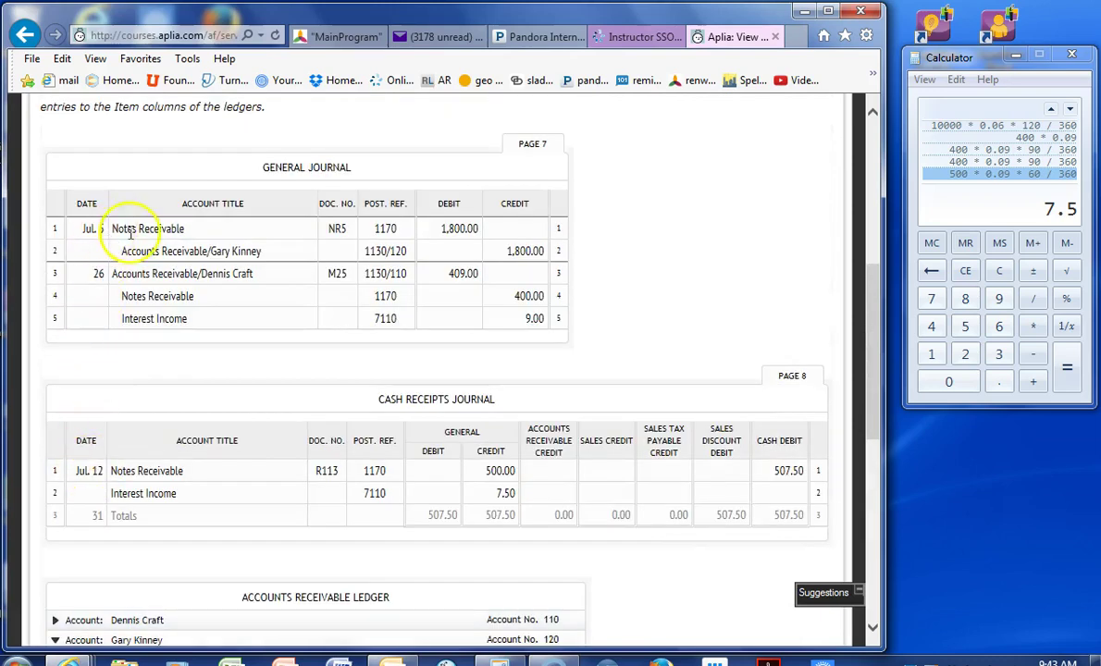
scroll(482, 227, down, 5)
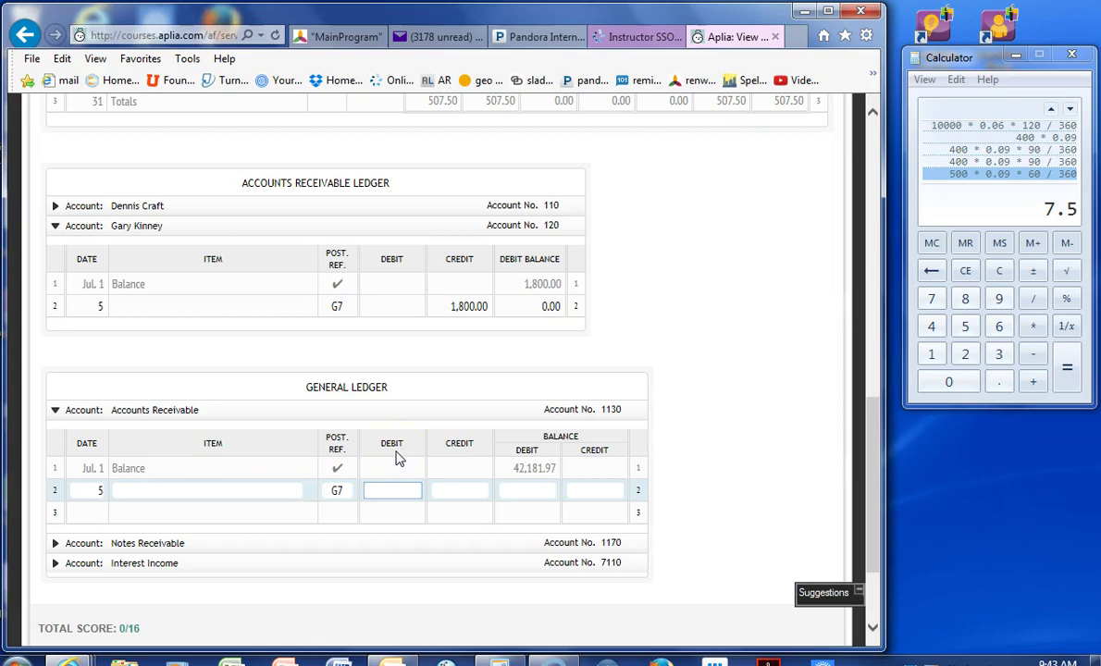
- Credit 1,800.00 on the July 5 line, leaving a 40,381.97 debit balance
click(470, 491)
text(1,8)
text(00)
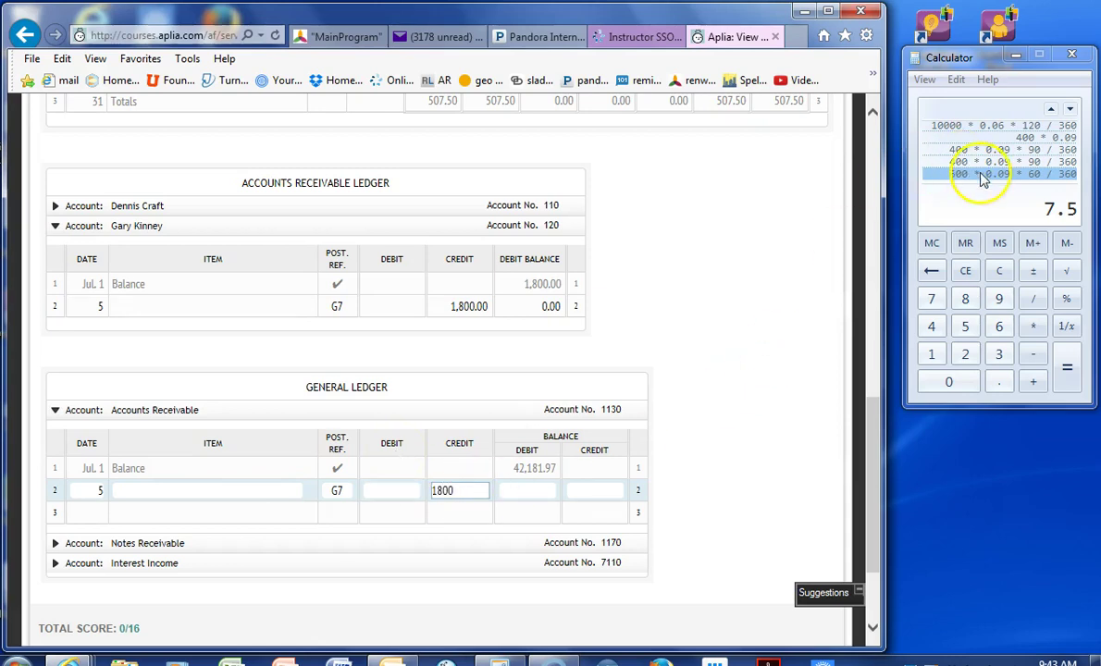
click(995, 205)
text(4218)
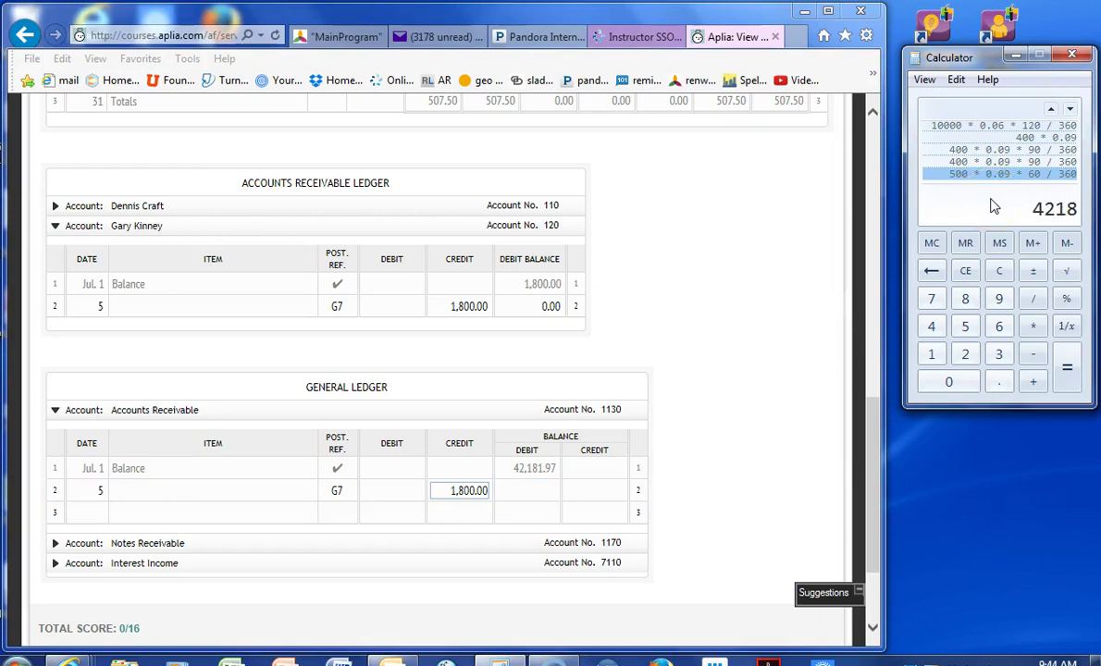
text(1.97 - 1800)
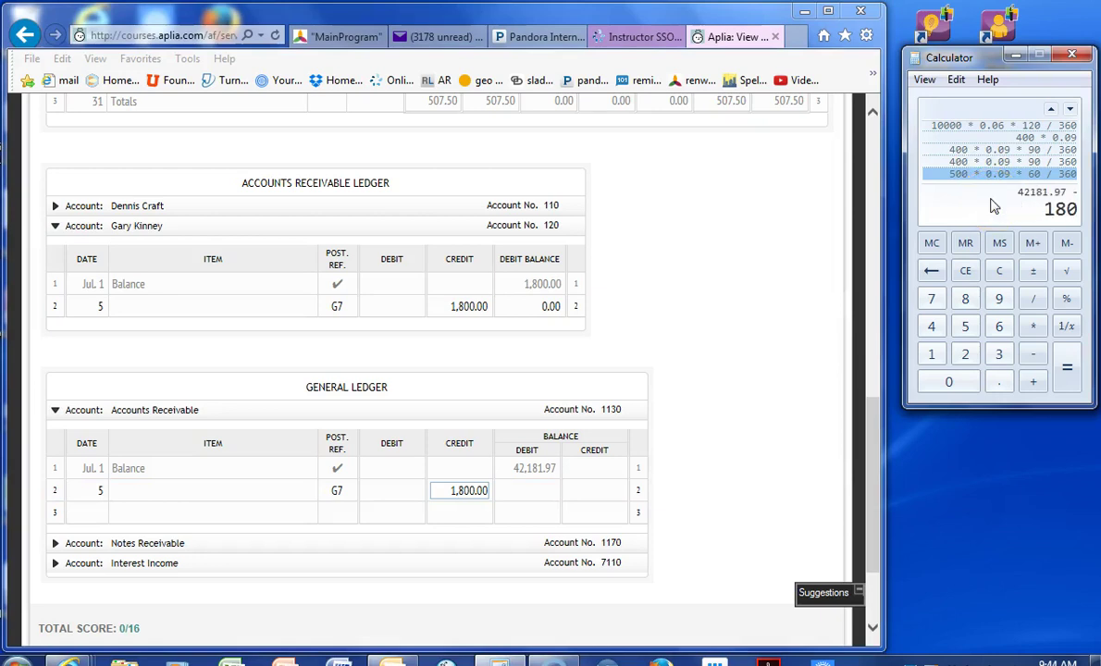
key(Return)
click(516, 491)
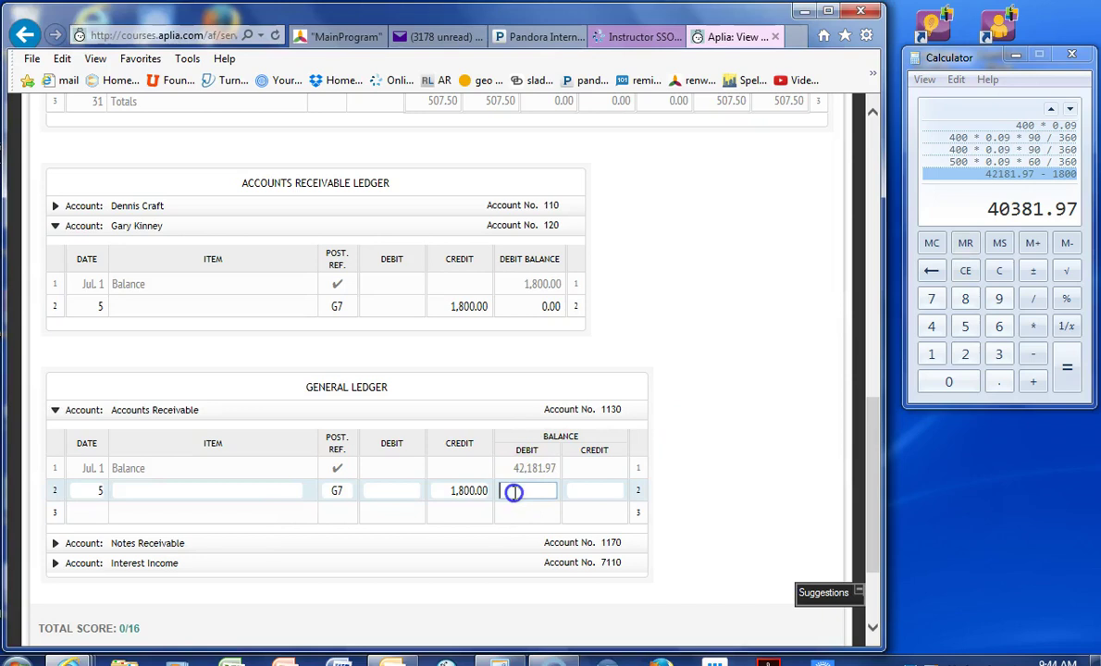
text(40381.97)
key(Tab)
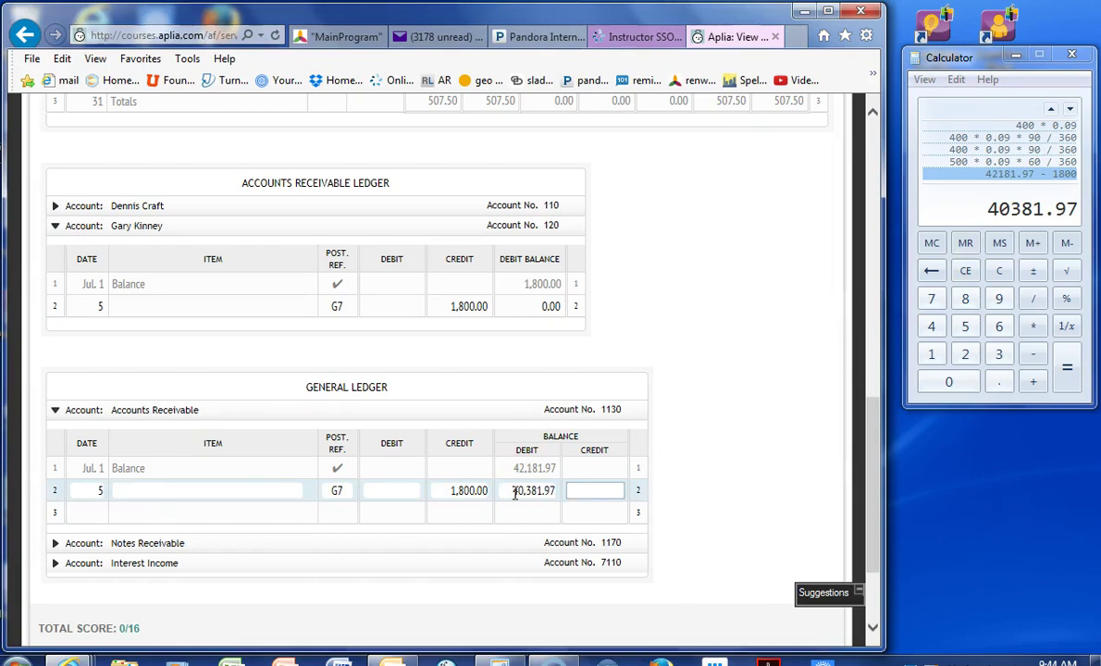
key(Tab)
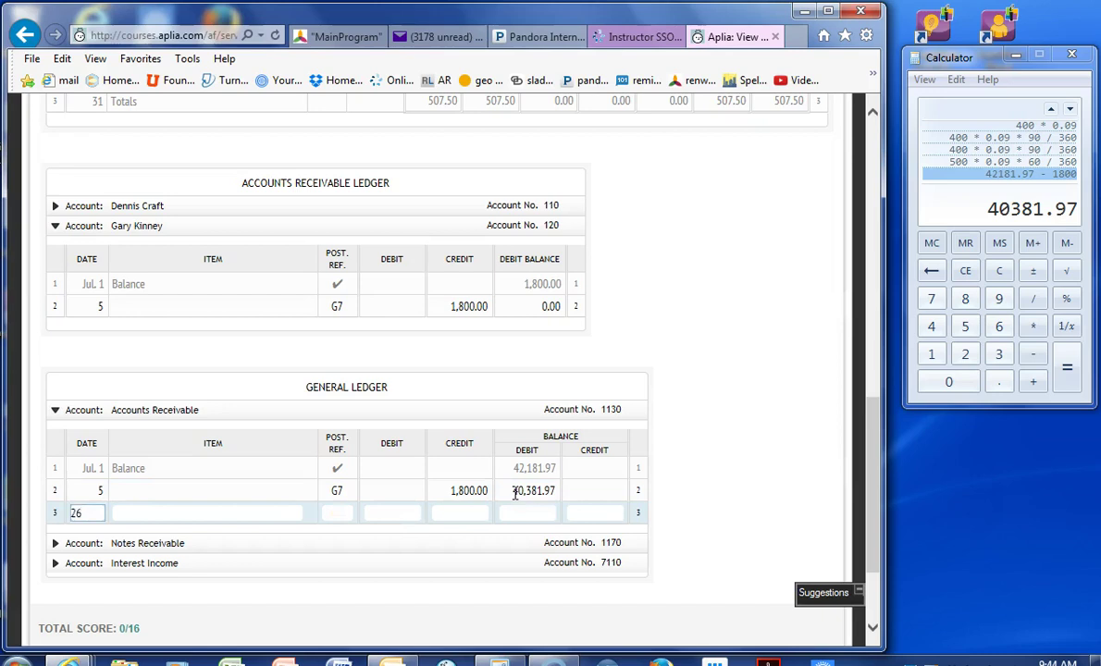
- Add a July 26 debit of 409.00 for a 40,790.97 balance, then expand Notes Receivable
key(Tab)
key(Tab)
key(Tab)
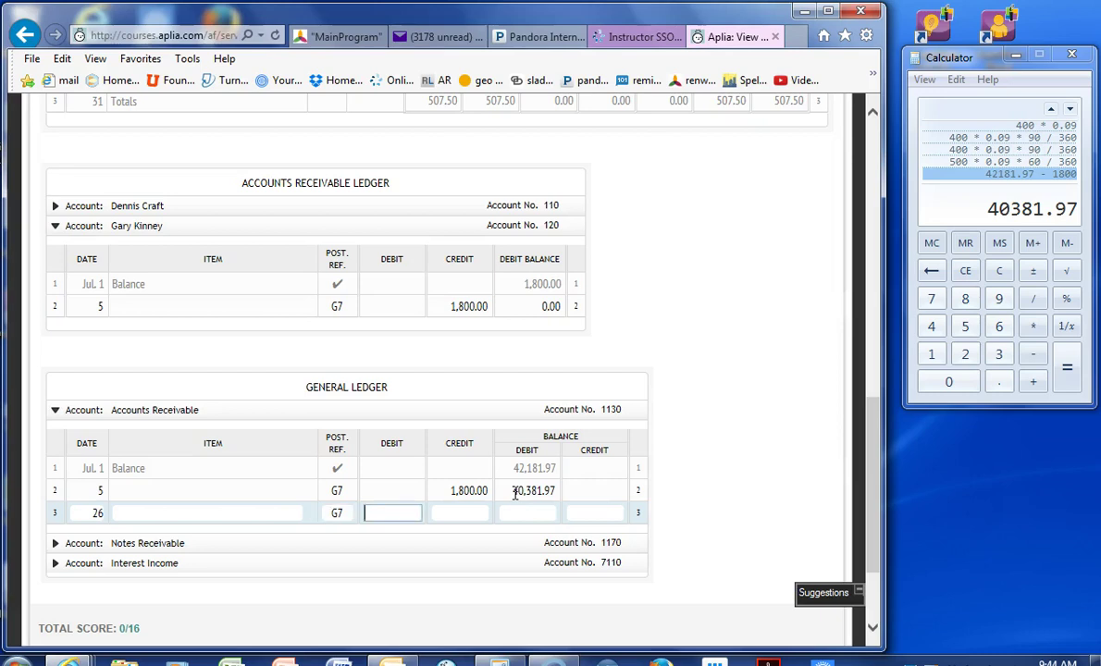
text(409)
scroll(515, 493, up, 5)
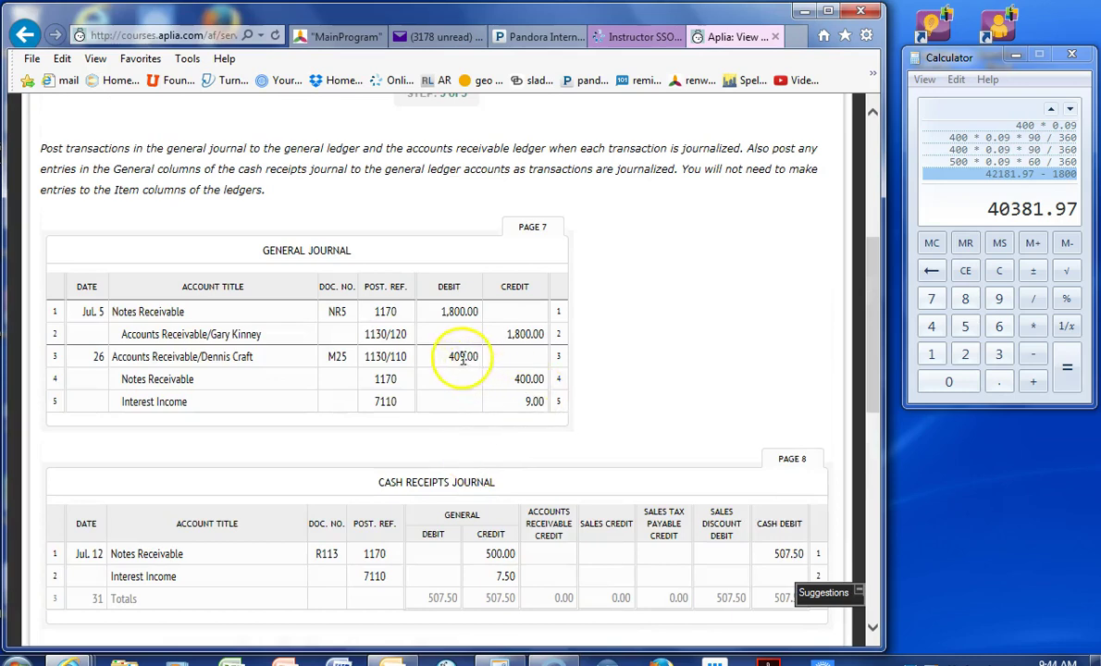
scroll(460, 376, down, 5)
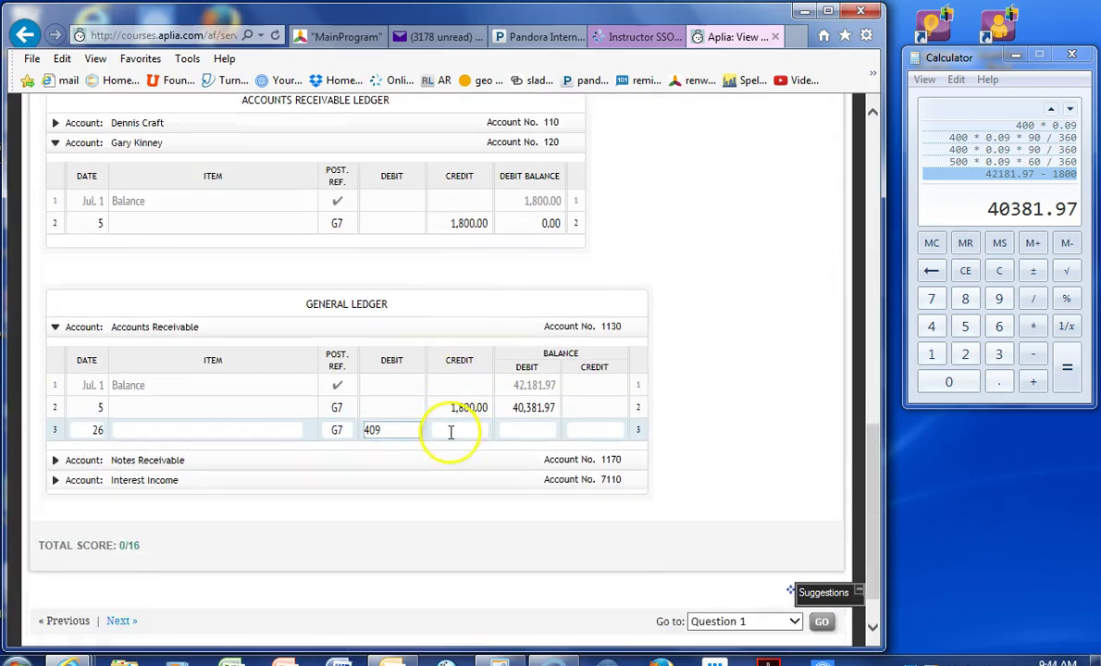
click(450, 430)
key(Tab)
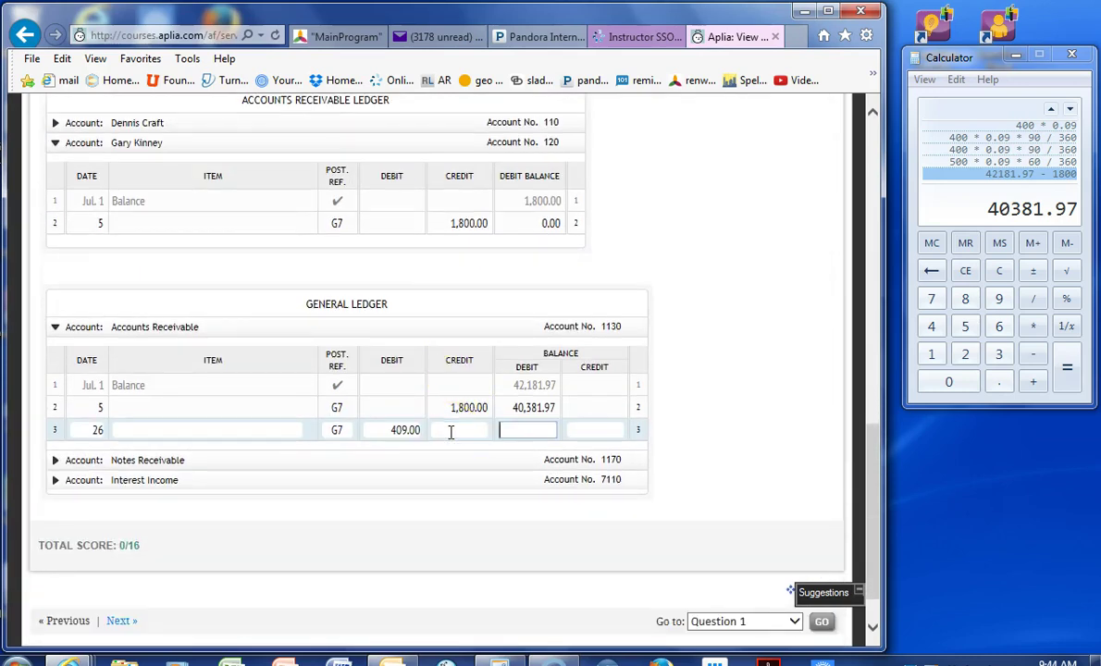
key(plus)
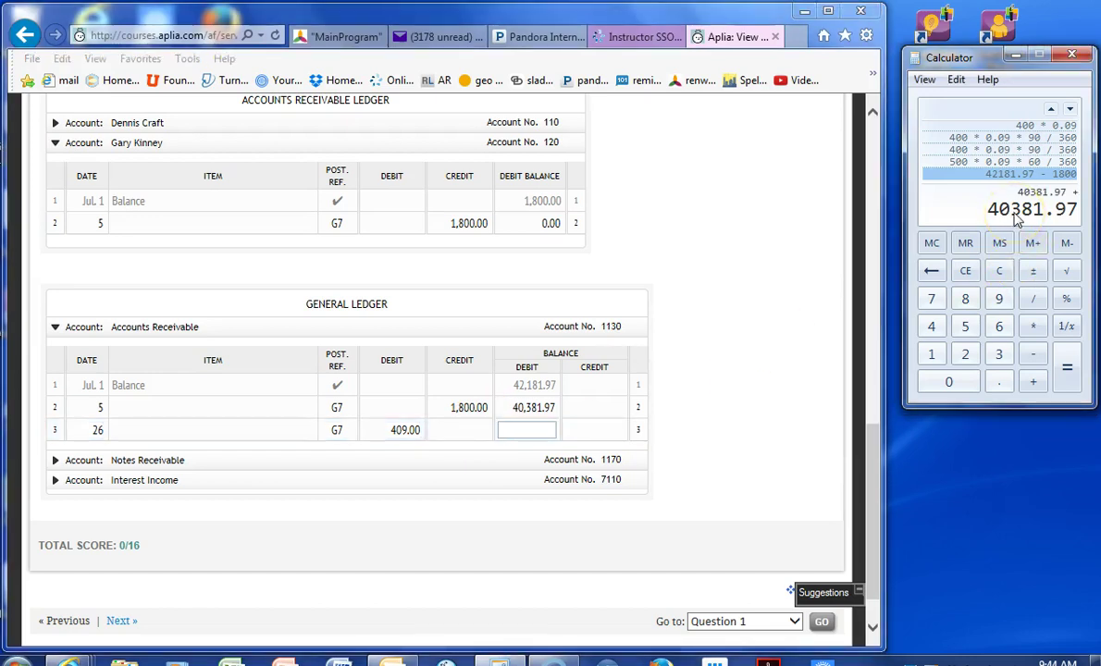
text(409)
key(Return)
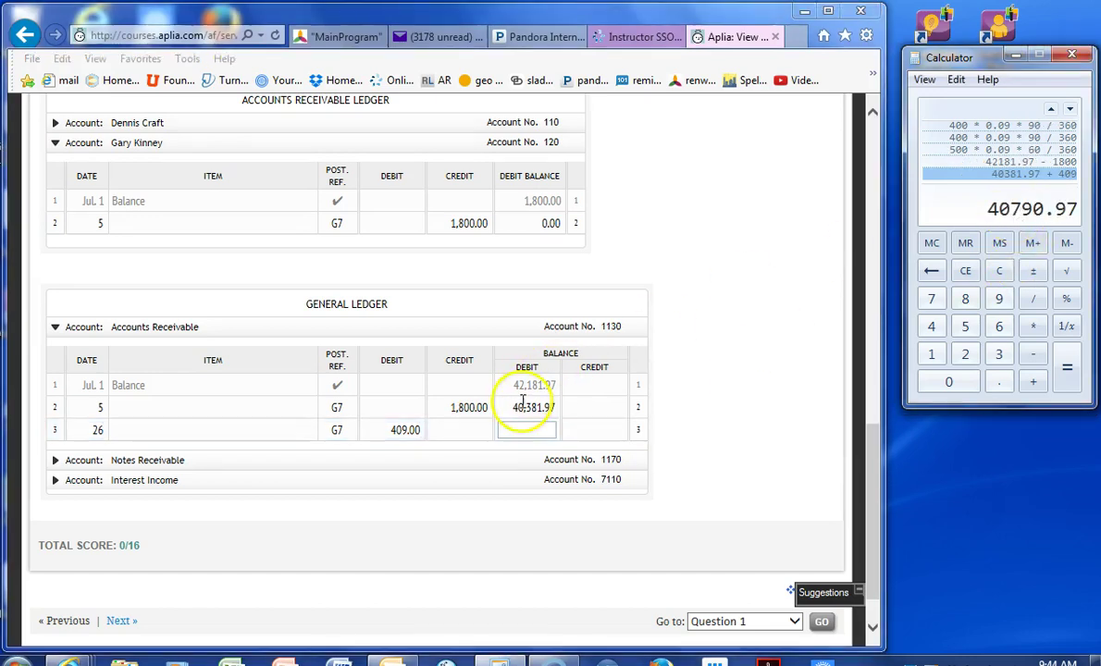
click(505, 432)
text(40,790)
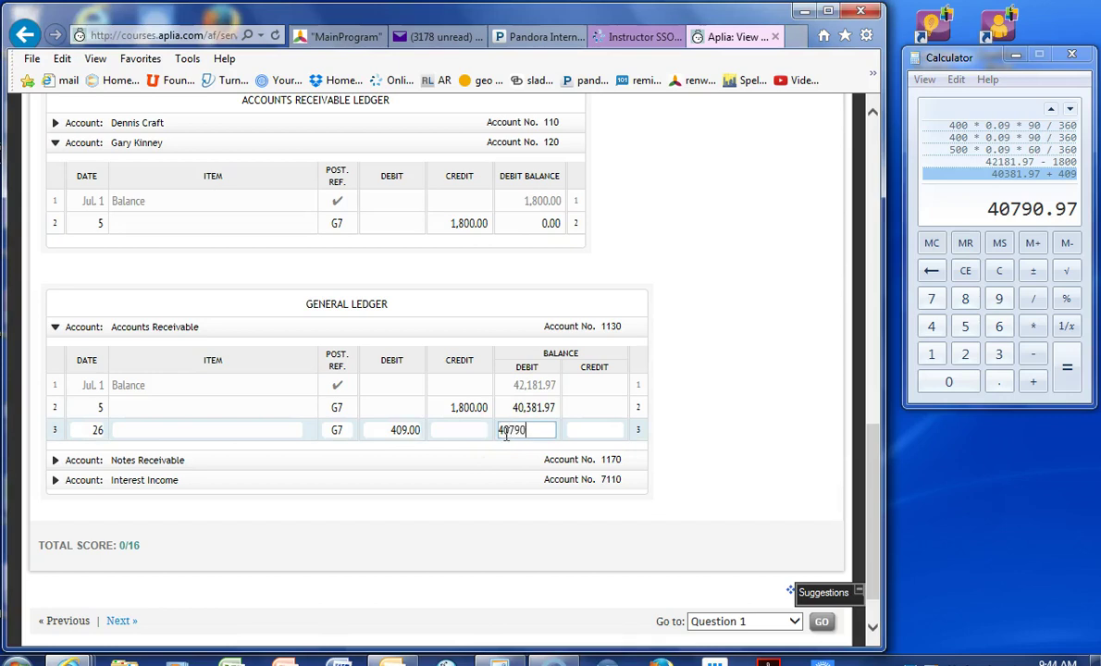
text(.97)
click(583, 431)
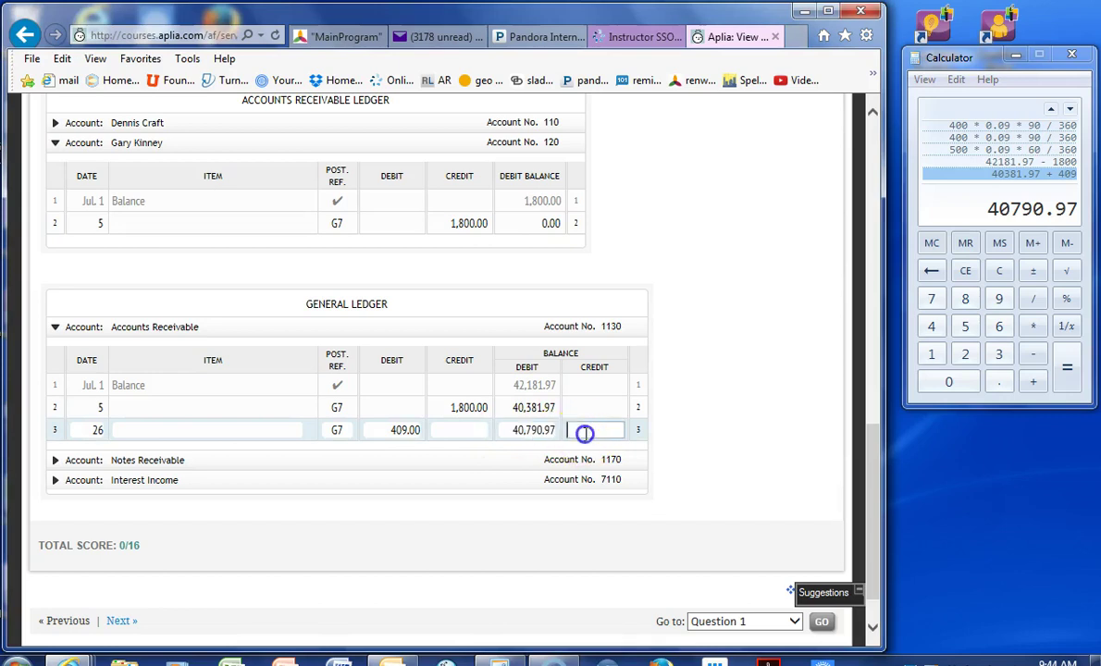
click(143, 463)
- Start Notes Receivable line 2 with date 5 and posting reference G7
click(98, 424)
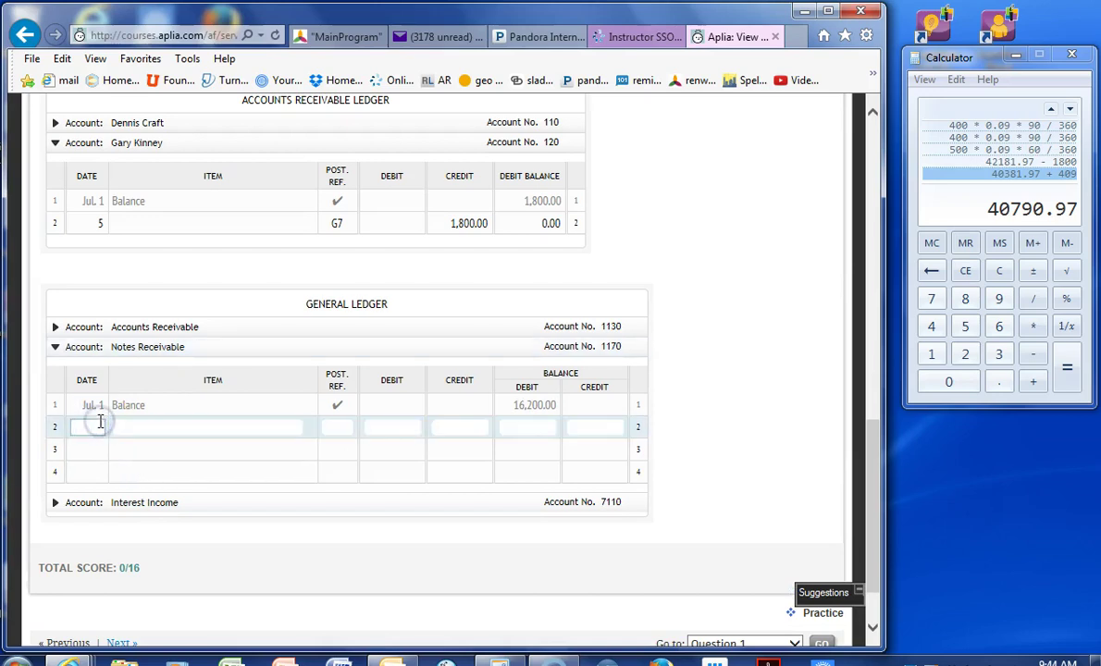
text(5)
key(Tab)
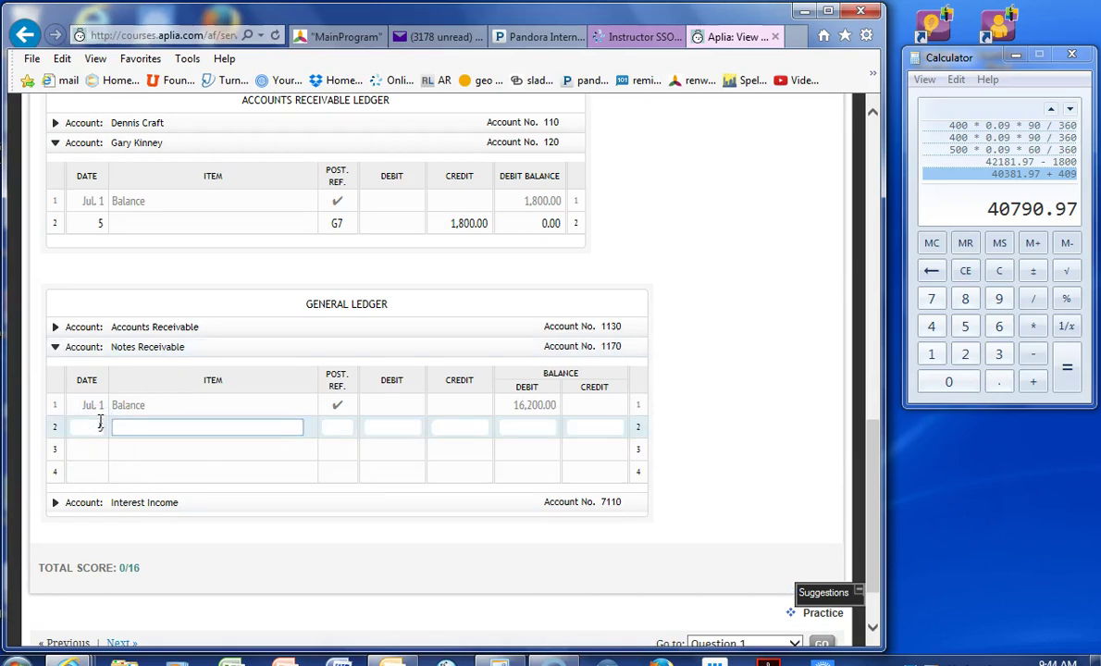
key(Tab)
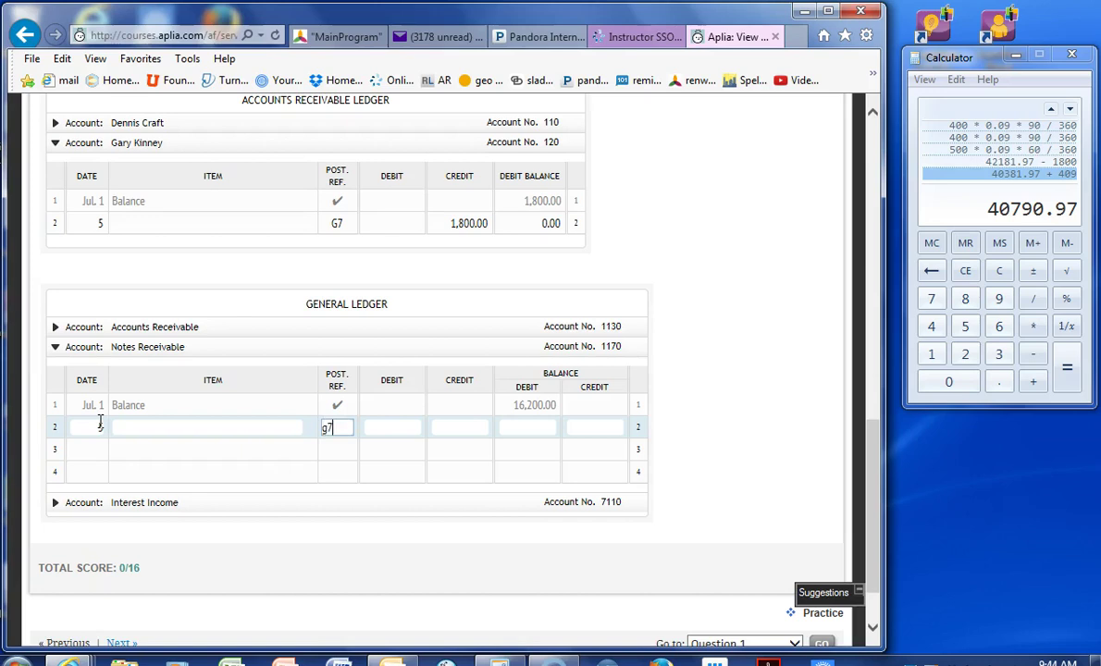
text(g7)
key(Tab)
scroll(111, 418, up, 5)
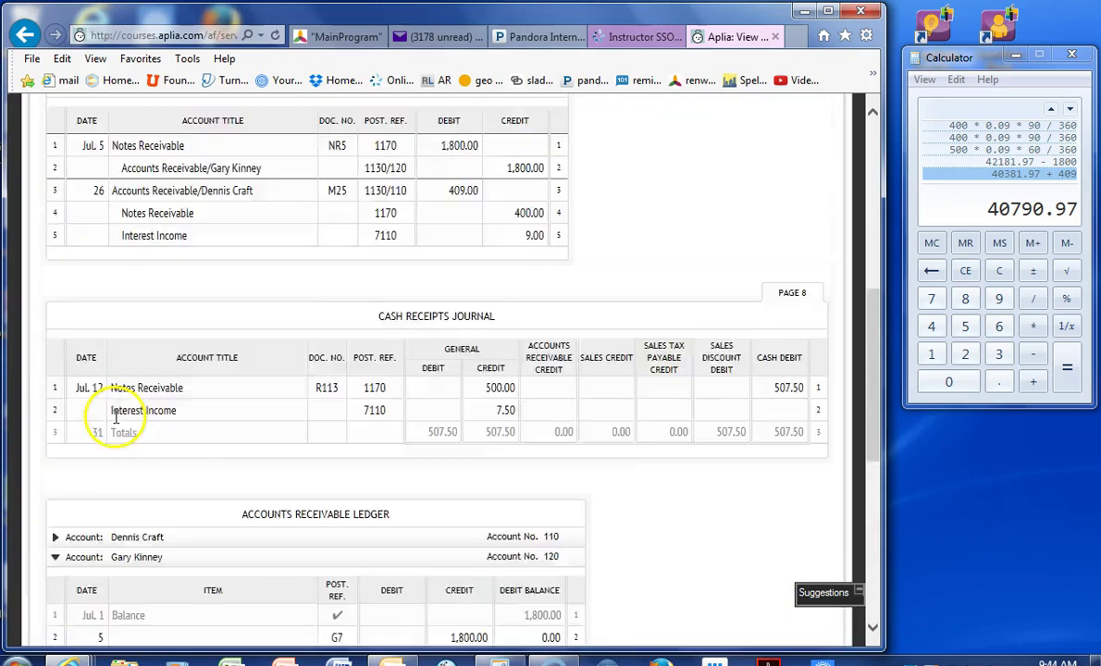
scroll(116, 418, up, 1)
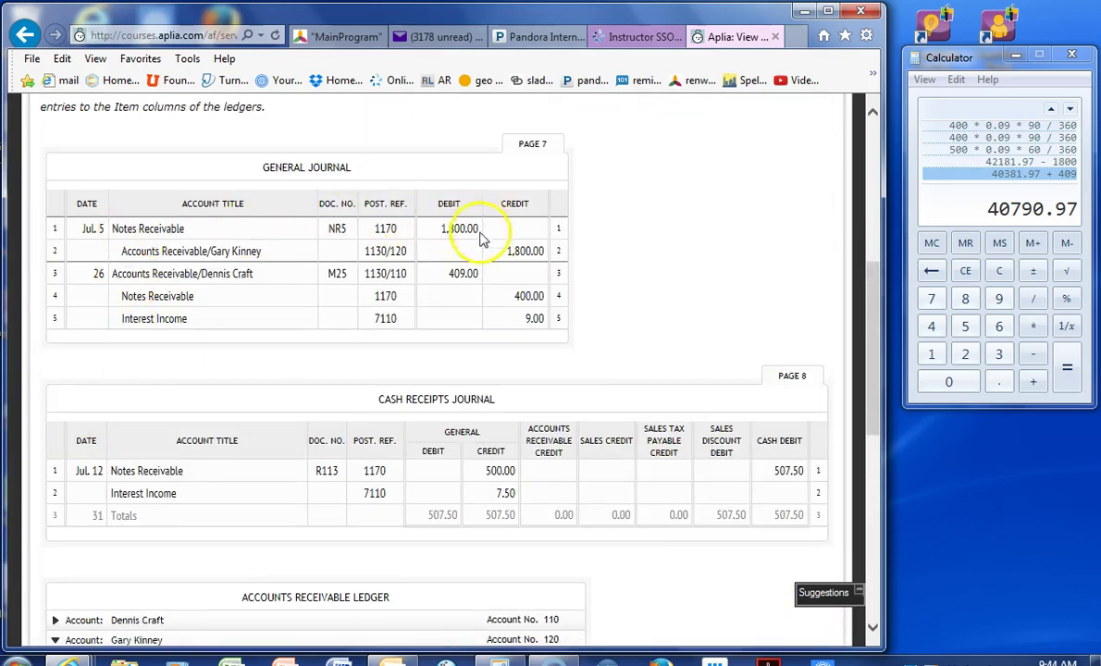
scroll(481, 243, down, 4)
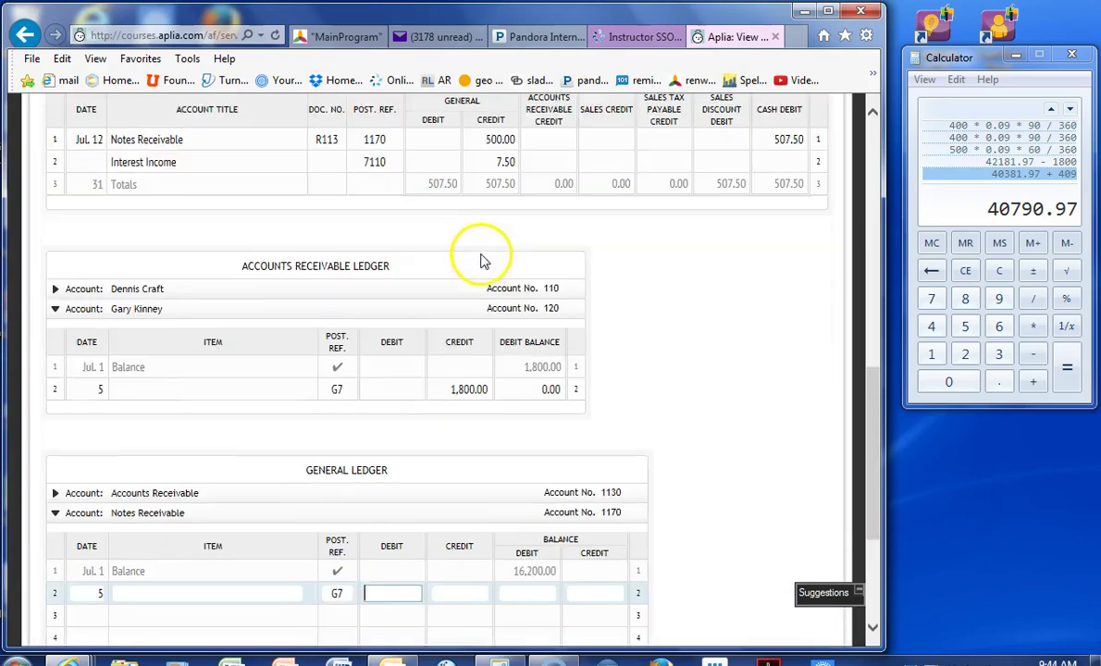
- Debit 1,800.00 on line 2 and enter the 18,000.00 debit balance from the calculator
click(412, 589)
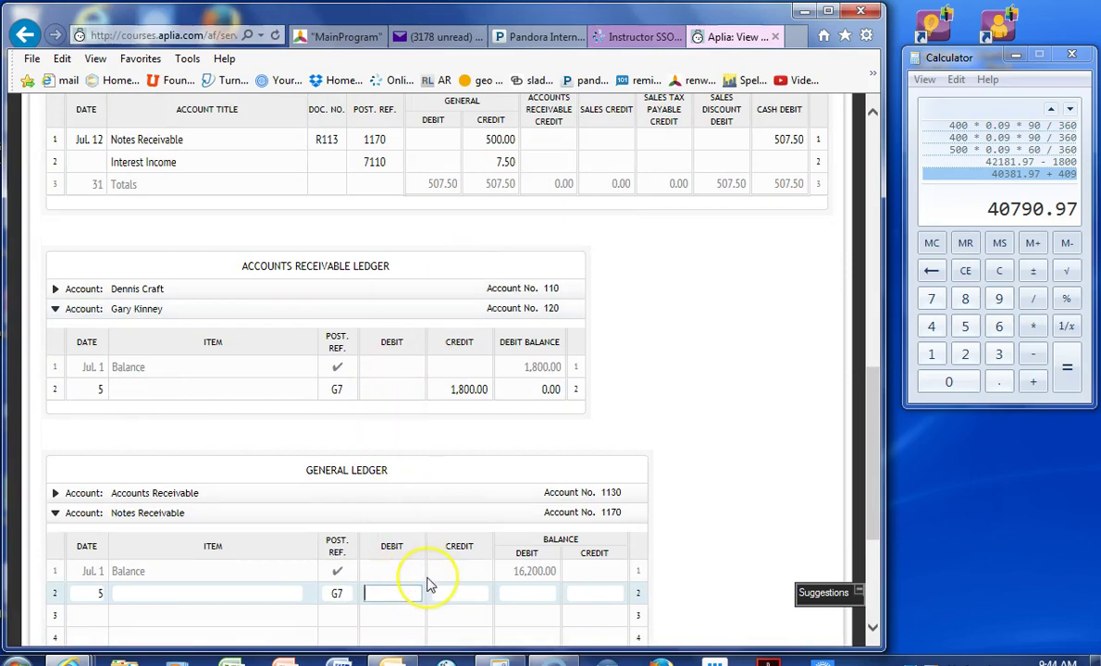
text(1800)
key(Tab)
key(Tab)
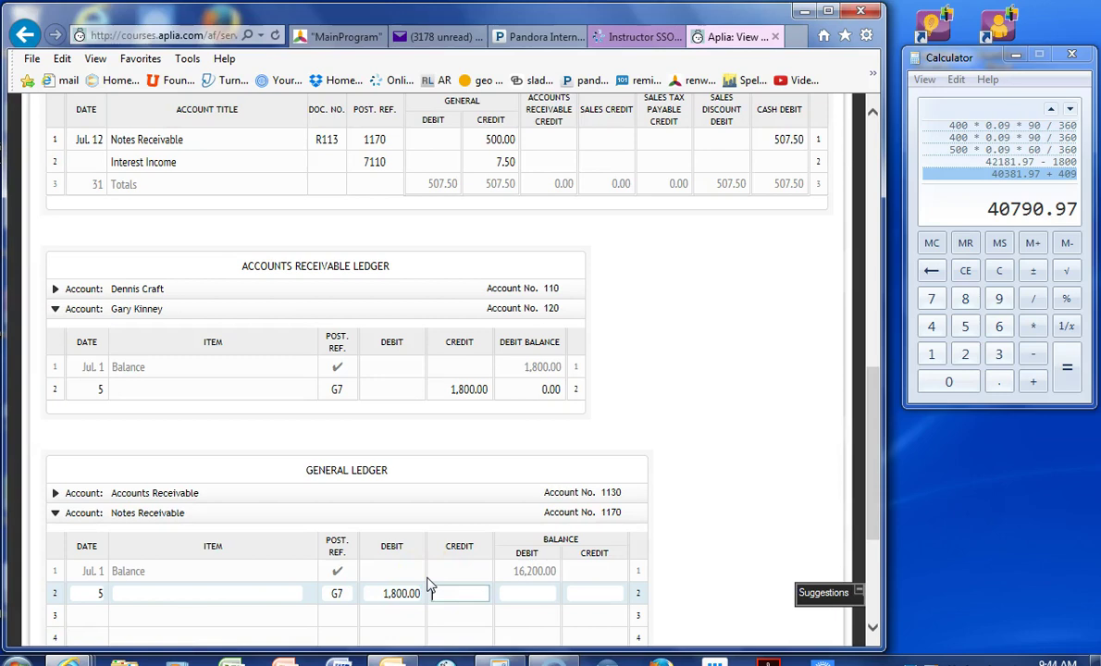
click(1025, 211)
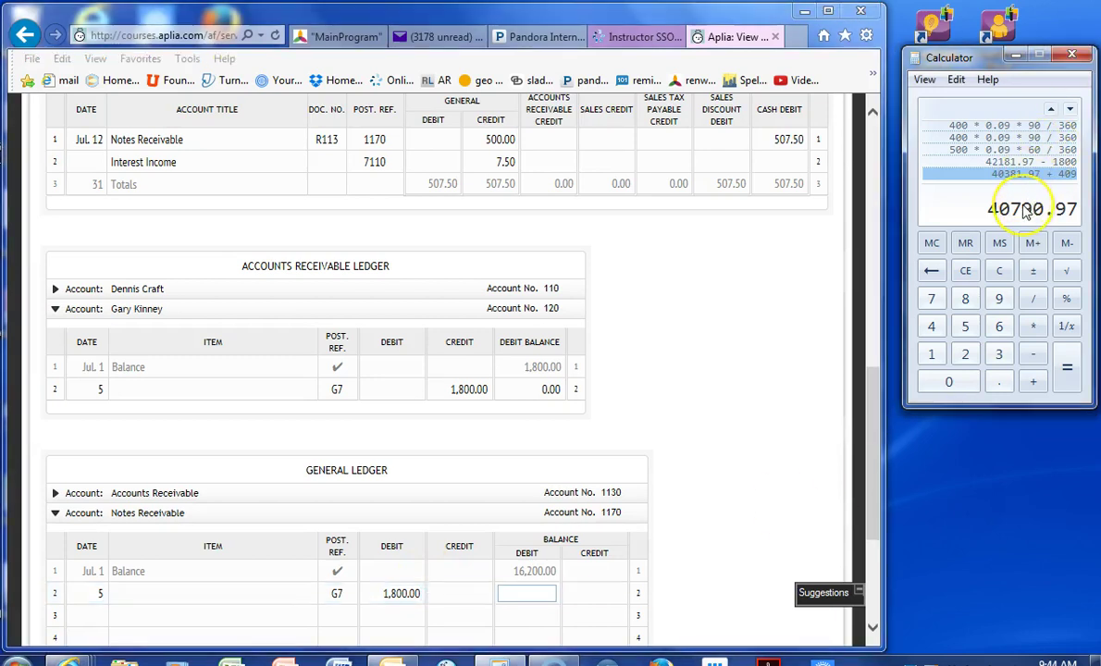
text(16200-)
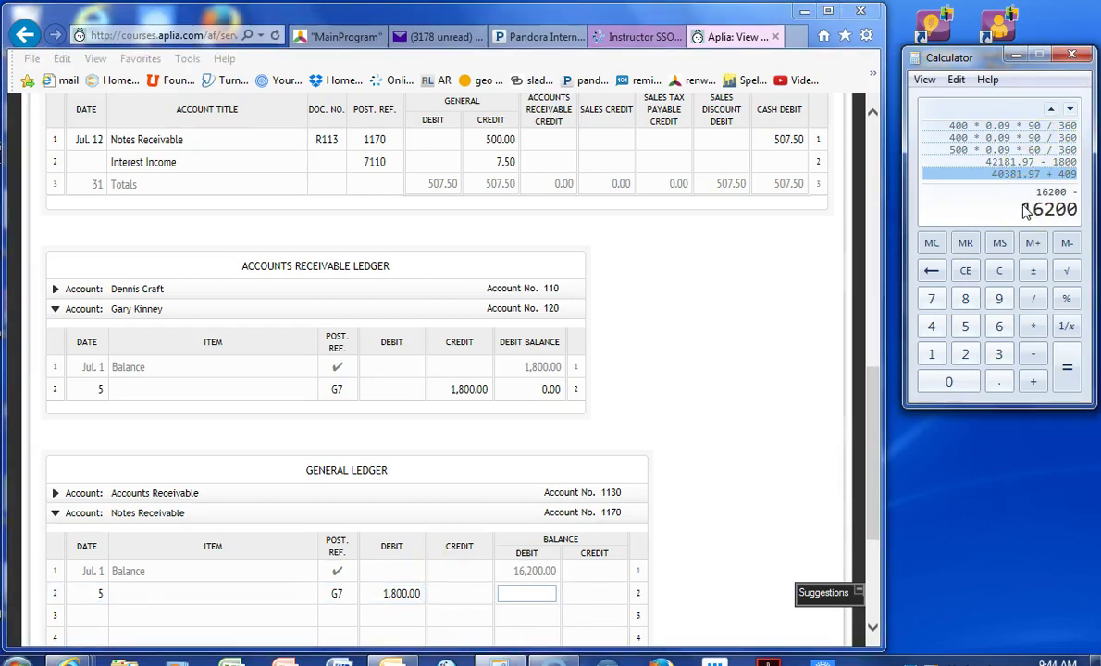
text(1800)
key(Return)
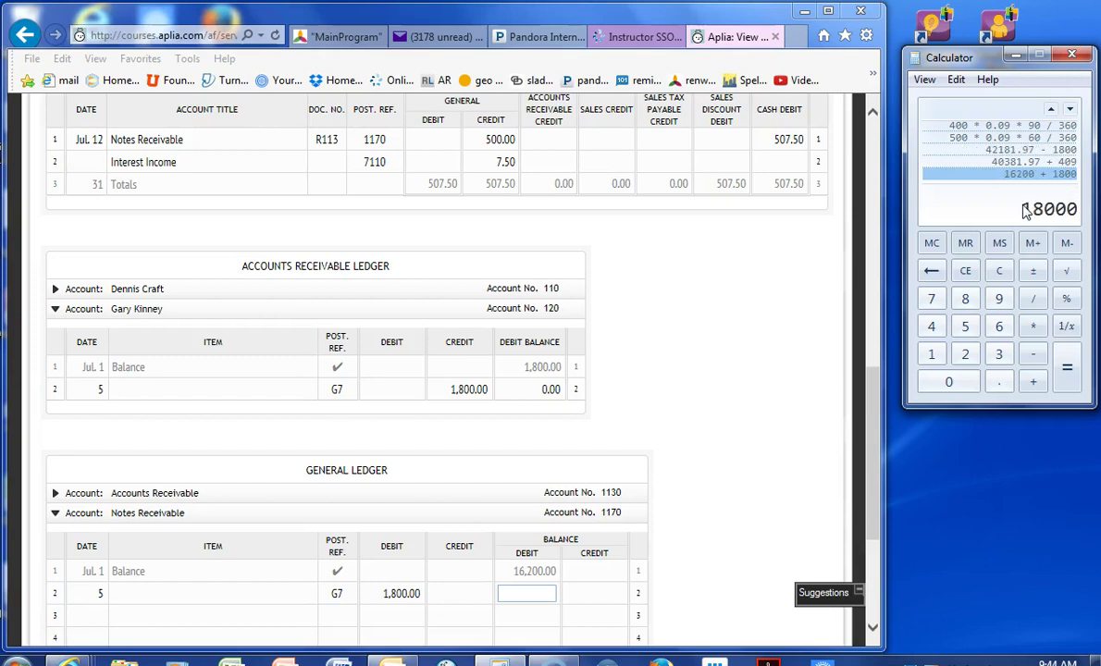
click(805, 344)
click(542, 592)
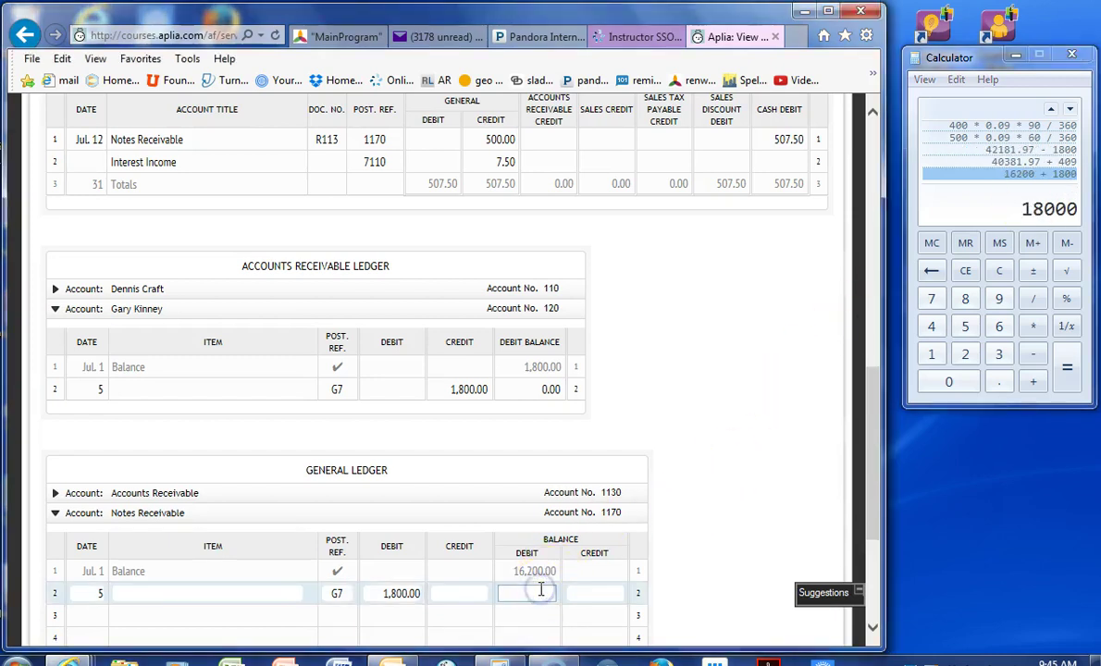
text(18,000.00)
key(Tab)
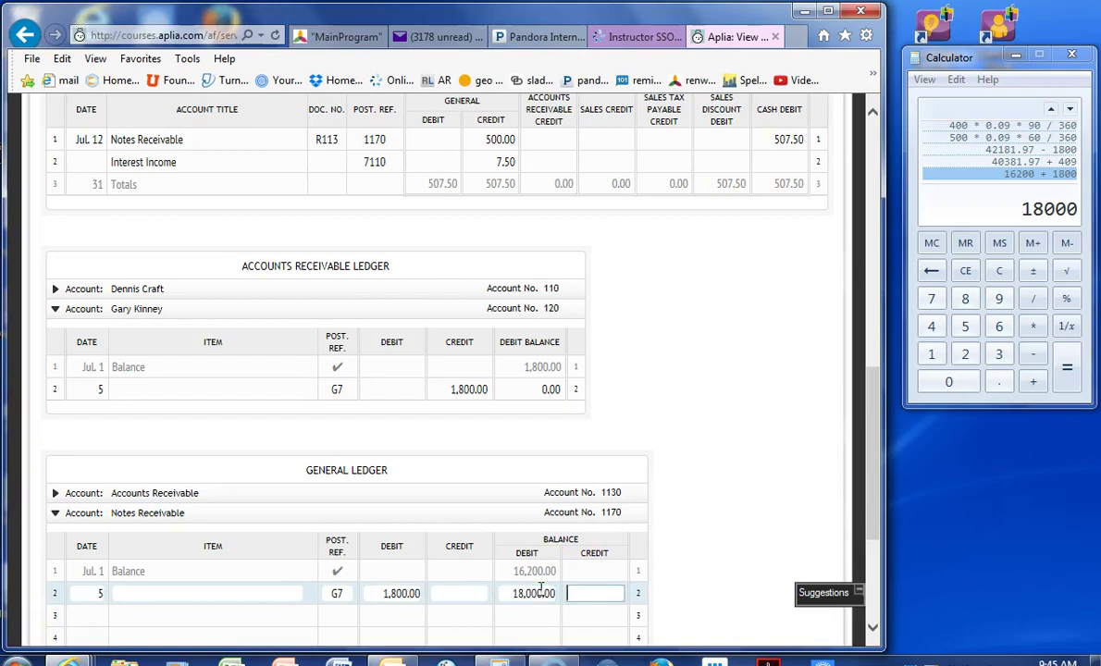
scroll(502, 580, up, 5)
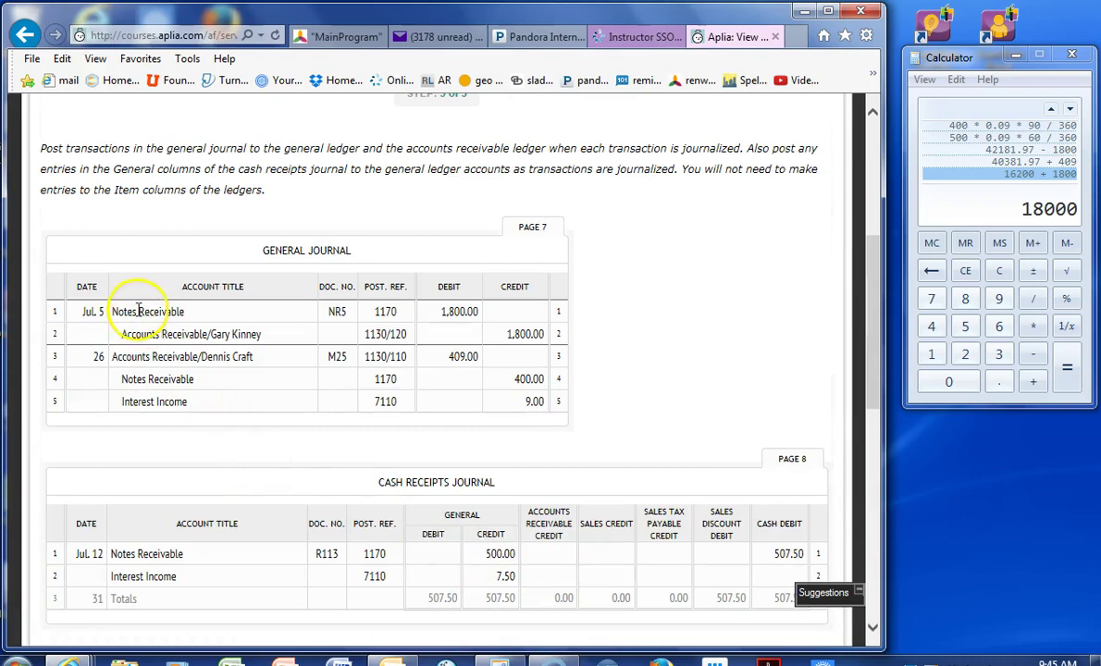
scroll(111, 435, down, 1)
scroll(236, 474, down, 5)
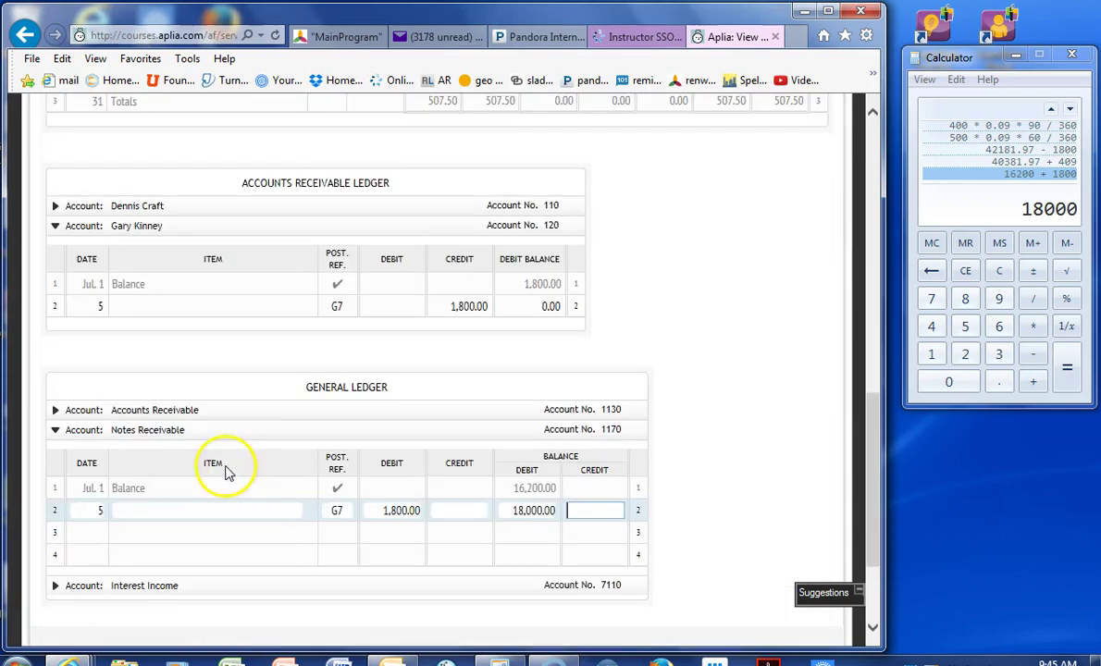
- Enter row 3 as July 12, CR8, with a 500.00 credit
click(78, 532)
text(12)
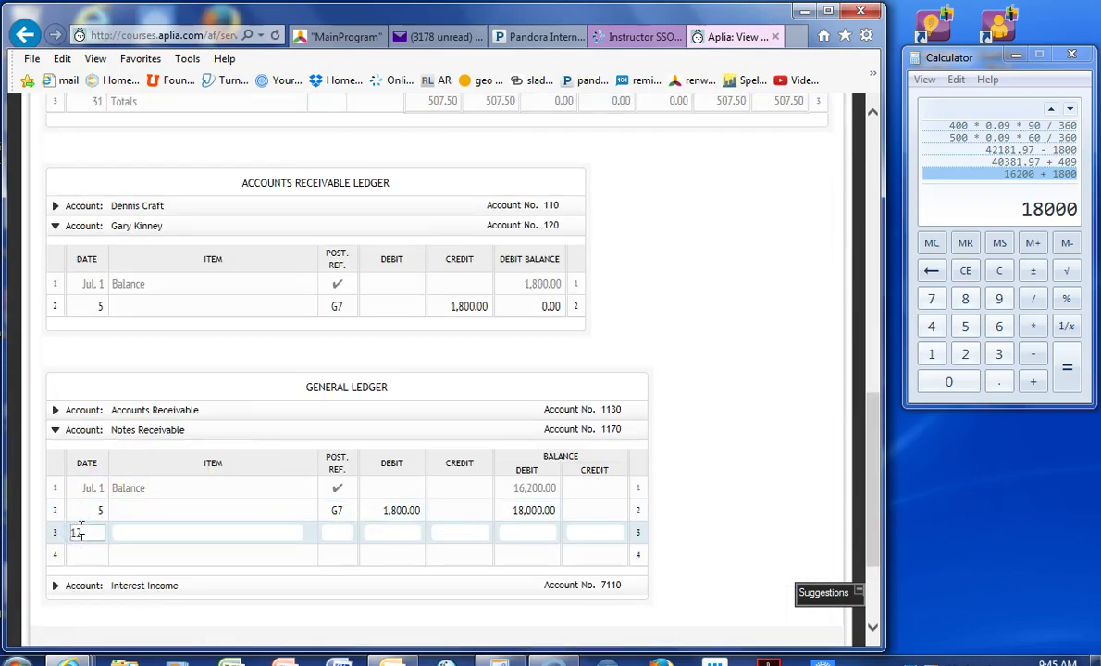
key(Tab)
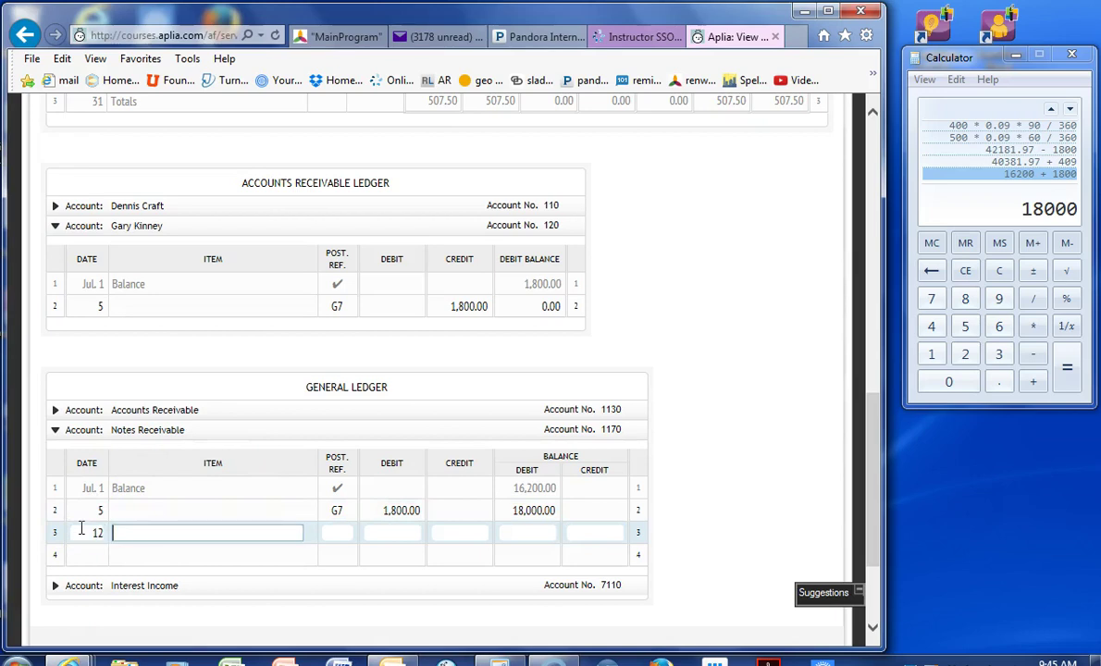
scroll(88, 526, up, 3)
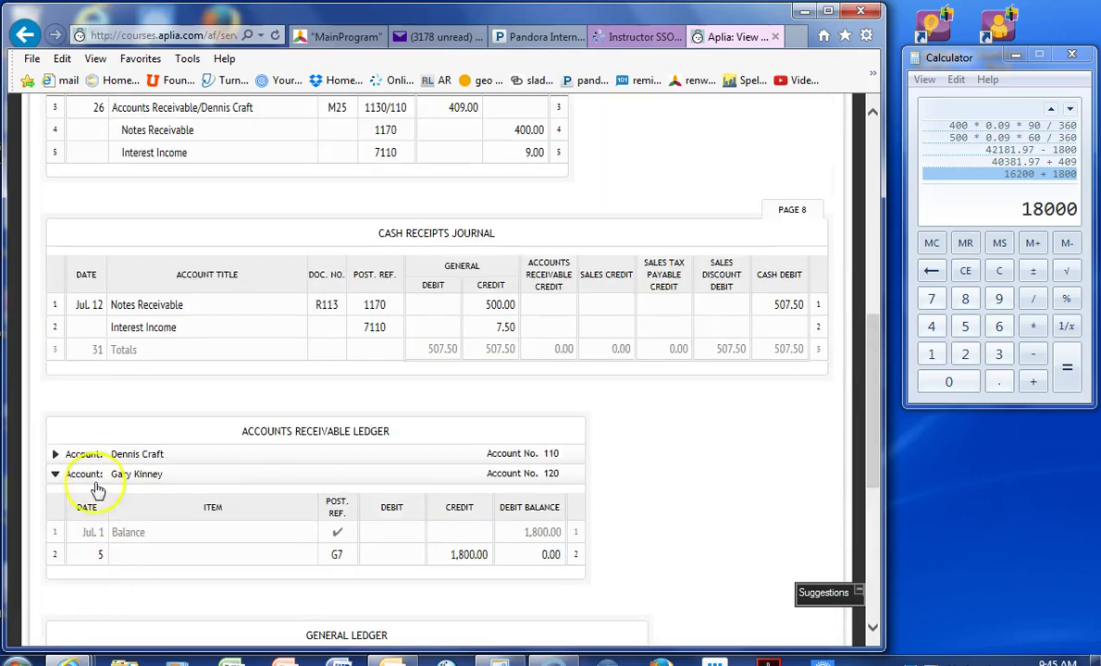
key(Tab)
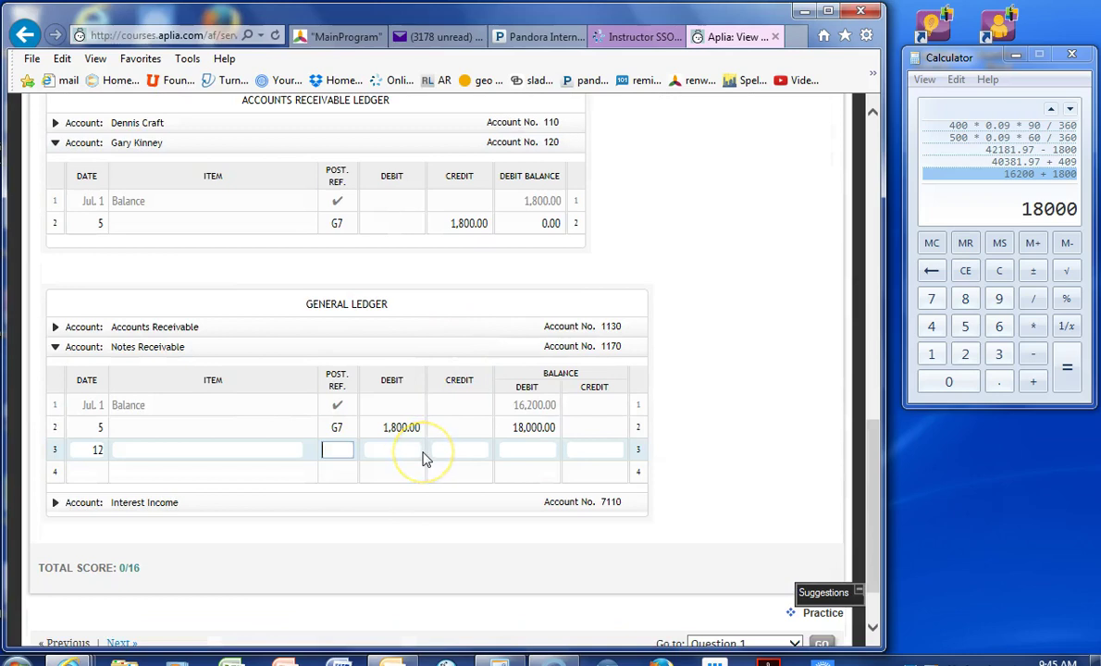
text(cr8)
key(Tab)
key(Tab)
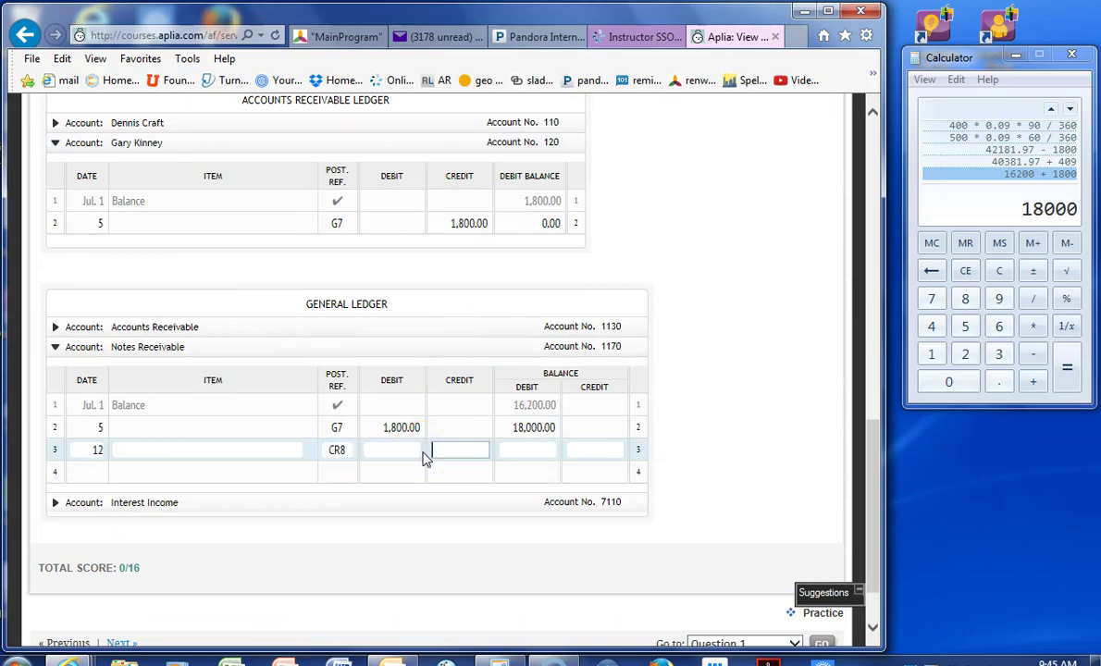
text(500)
key(Tab)
- Compute 18000 − 500 and enter 17,500.00 as row 3's debit balance
scroll(422, 457, up, 4)
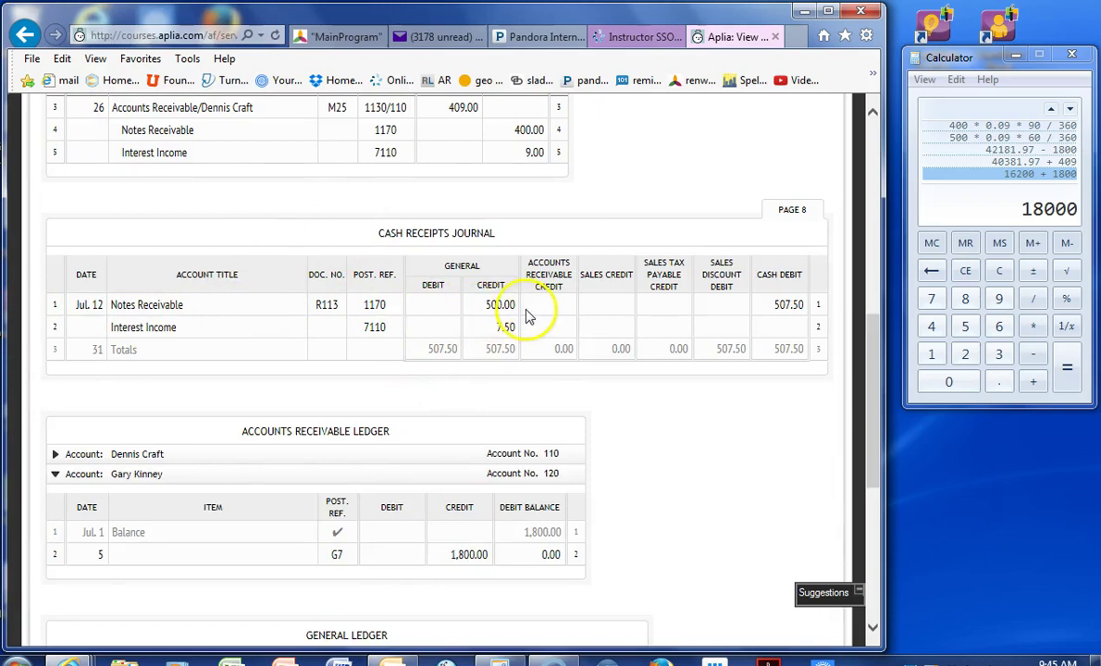
scroll(527, 318, down, 4)
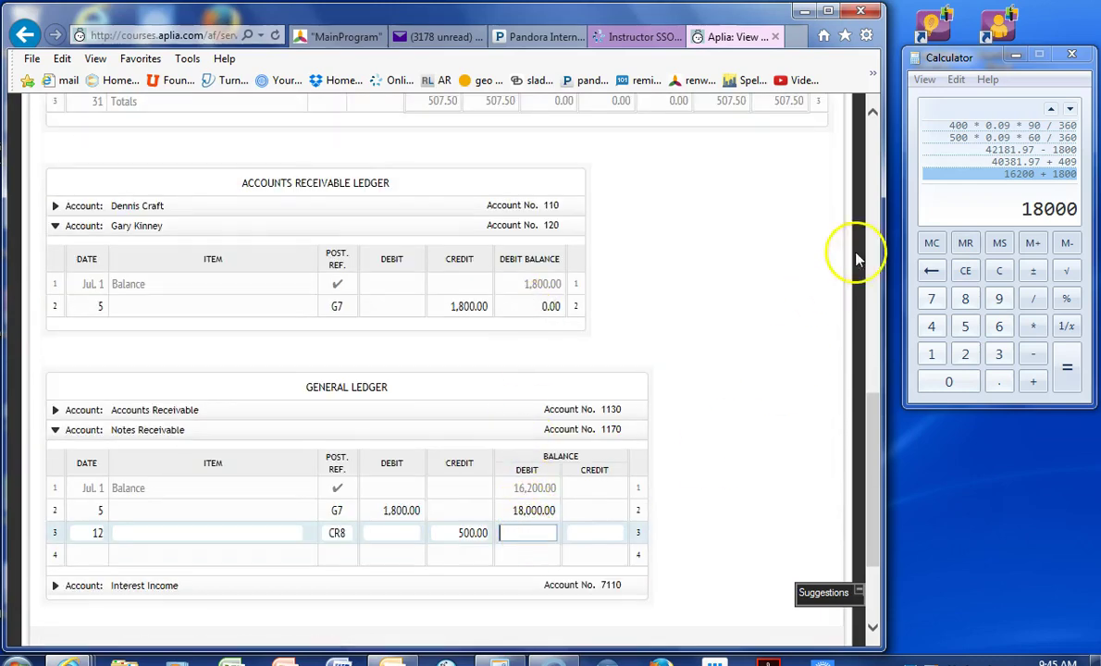
click(999, 210)
text(-500)
key(Return)
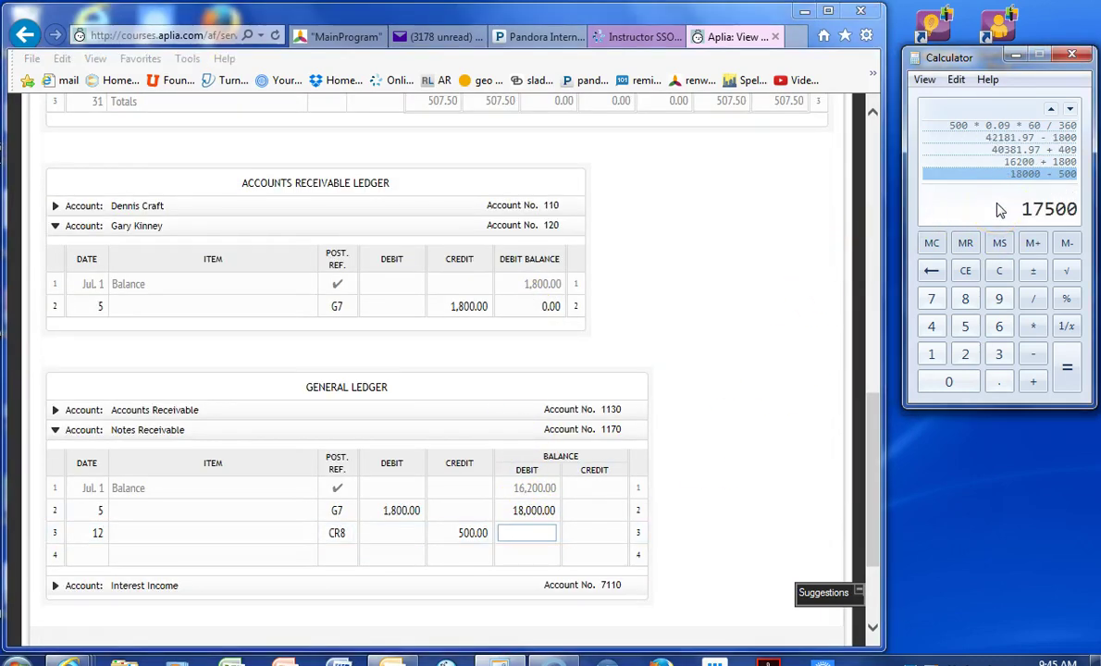
click(553, 533)
text(17)
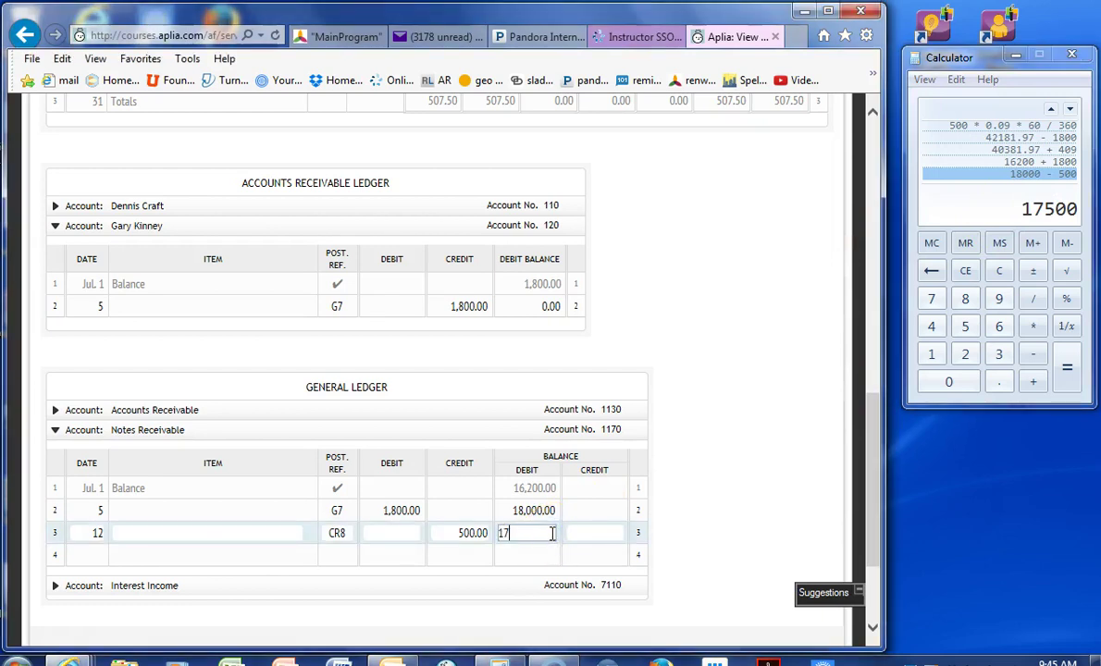
text(500)
key(Tab)
key(Tab)
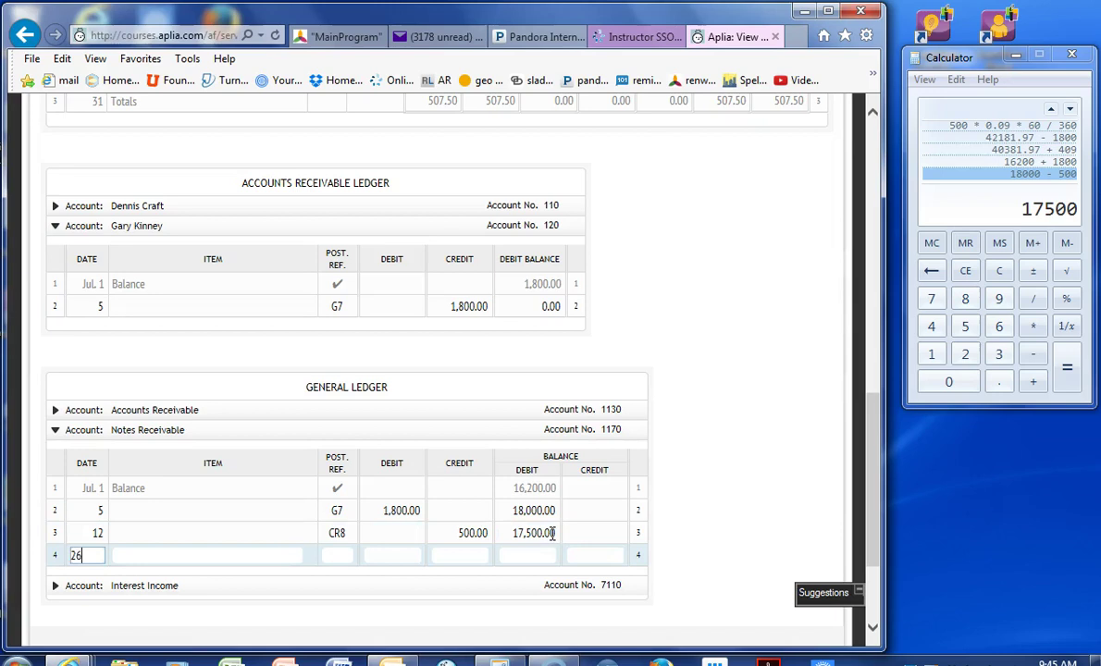
- Enter row 4 as July 26, G7, with a 400.00 credit
text(26)
key(Tab)
key(Tab)
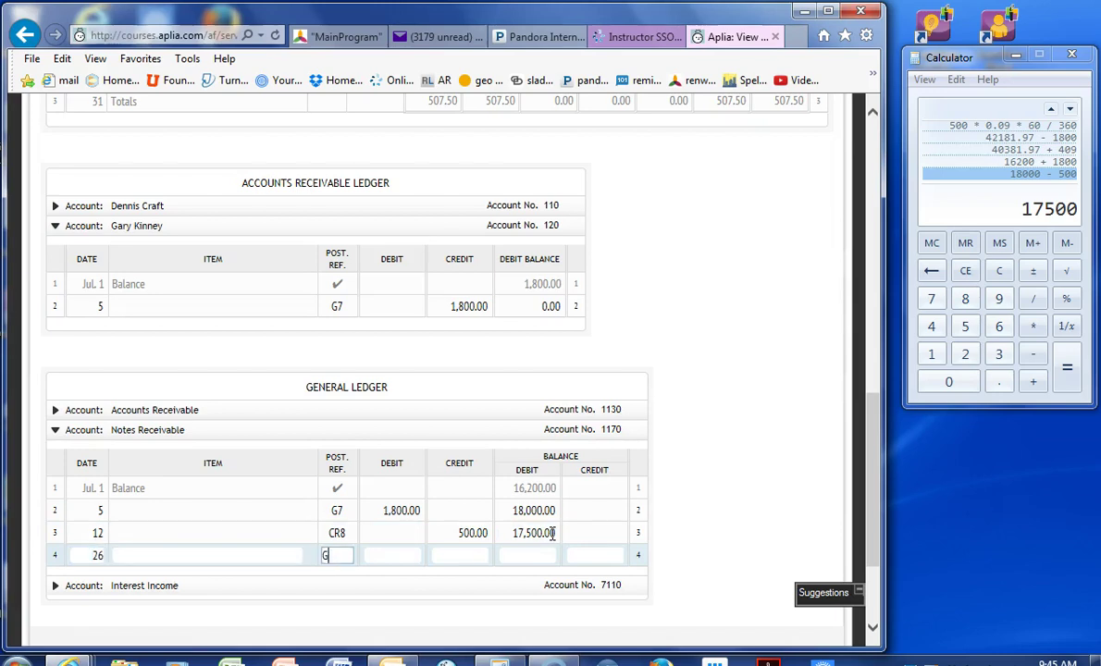
key(Tab)
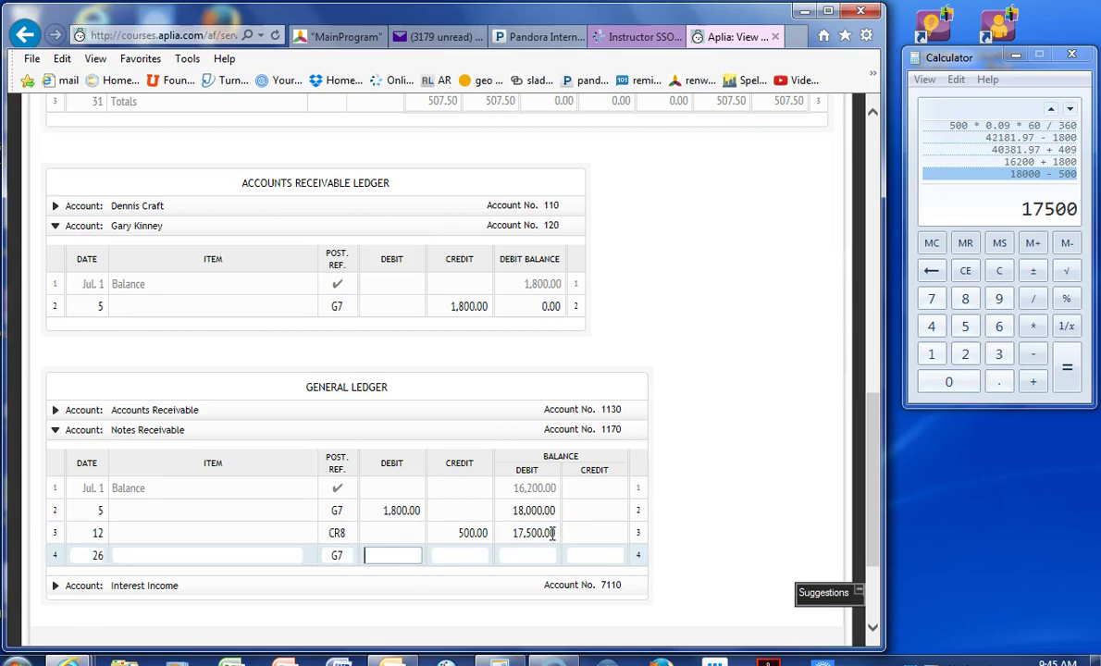
key(Tab)
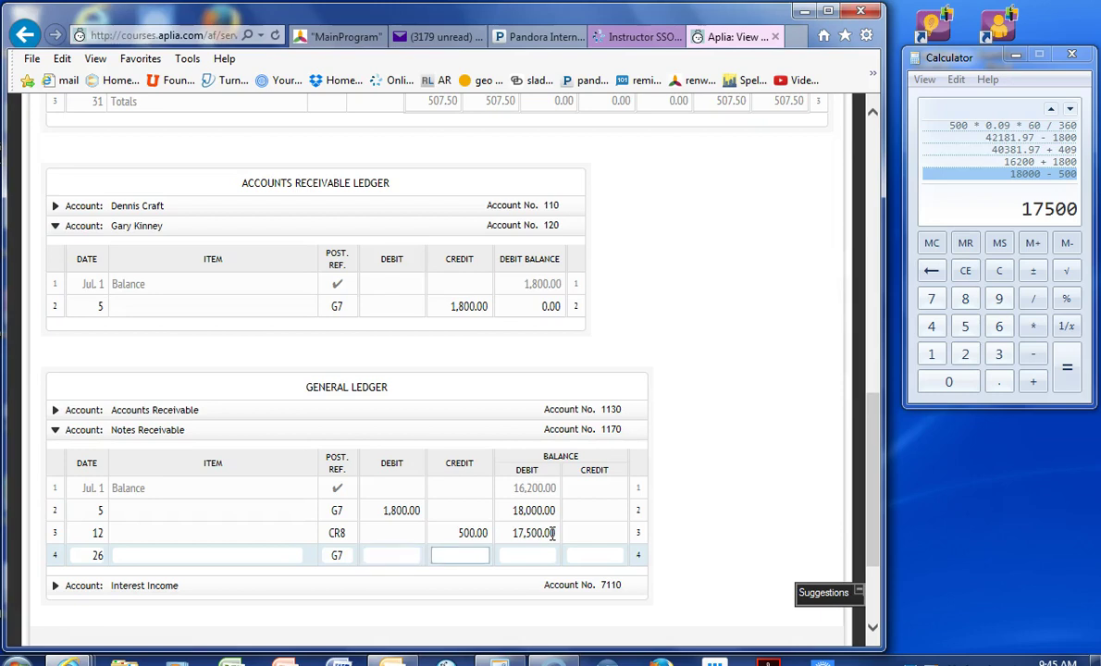
scroll(552, 533, up, 5)
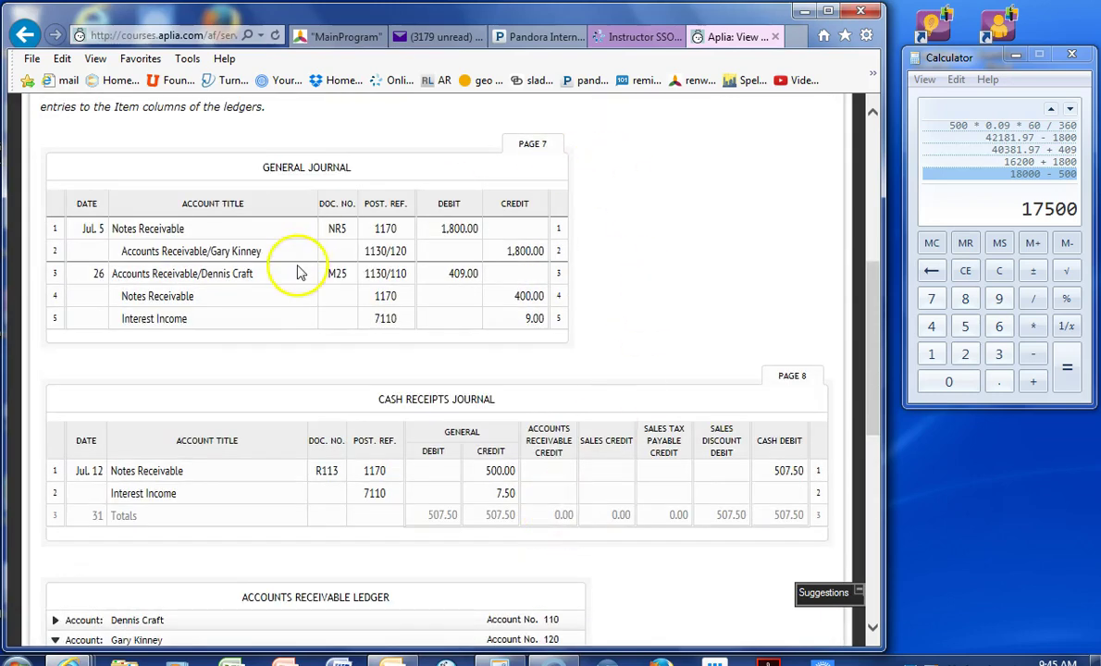
scroll(541, 313, down, 1)
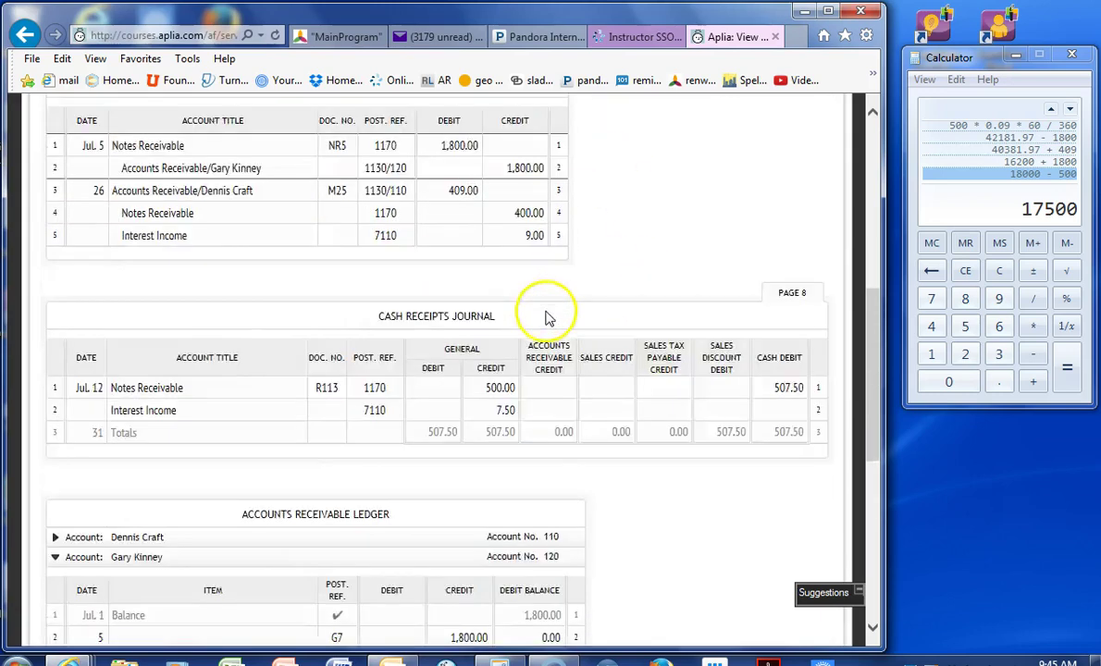
scroll(546, 316, down, 4)
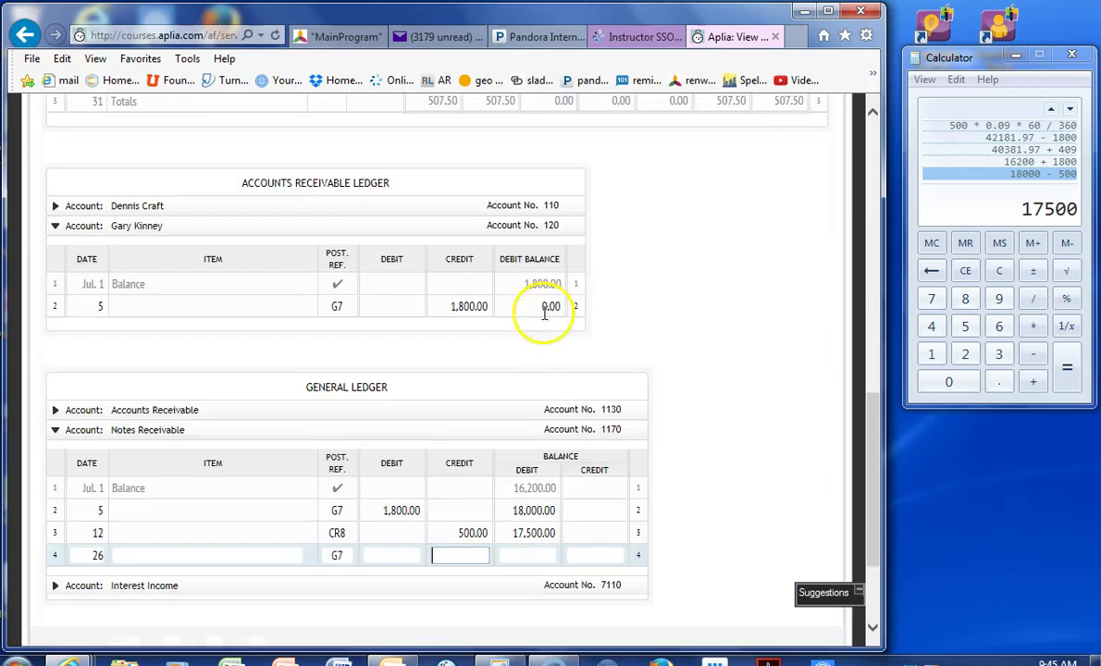
click(368, 559)
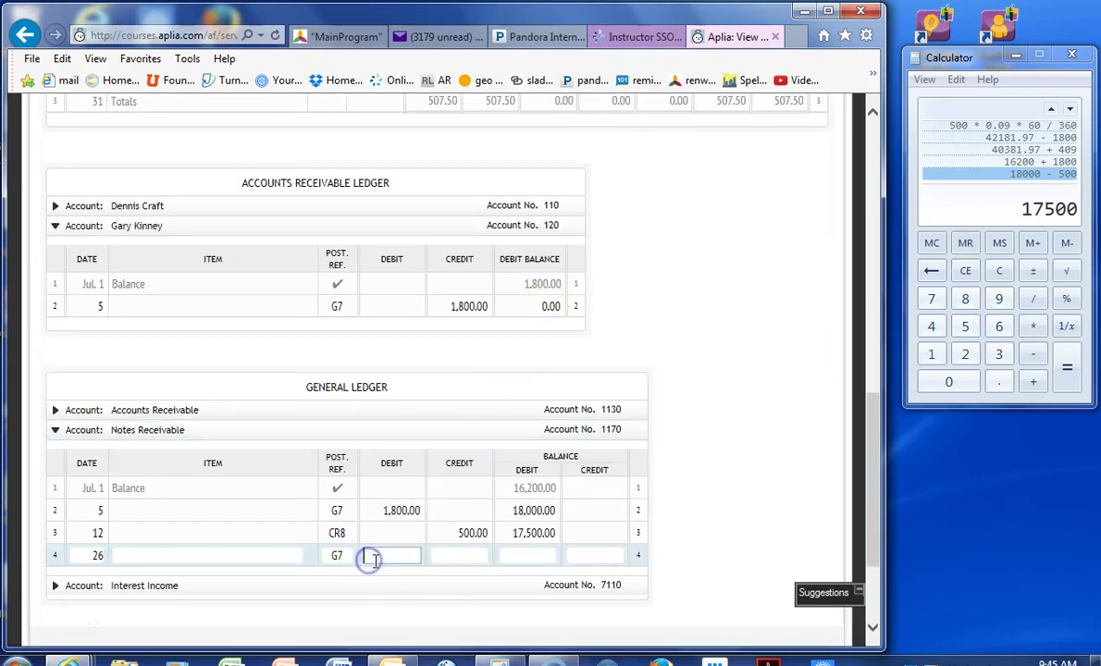
click(466, 554)
text(400)
key(Tab)
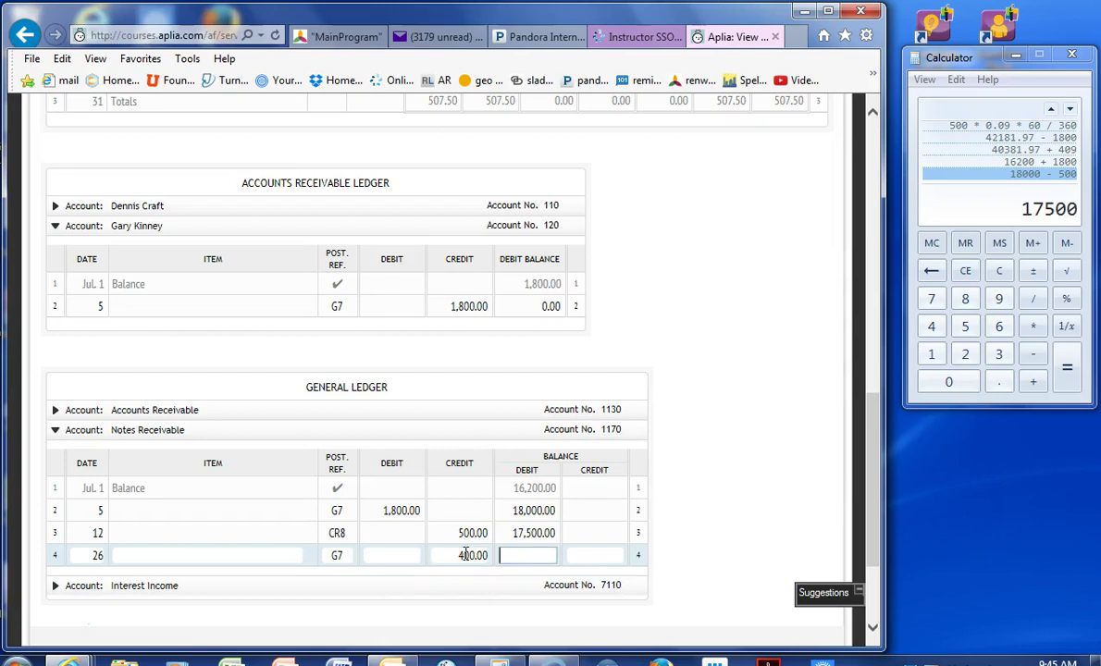
- Compute 17500 − 400 and enter 17,100.00 as row 4's debit balance
click(963, 220)
text(- 40)
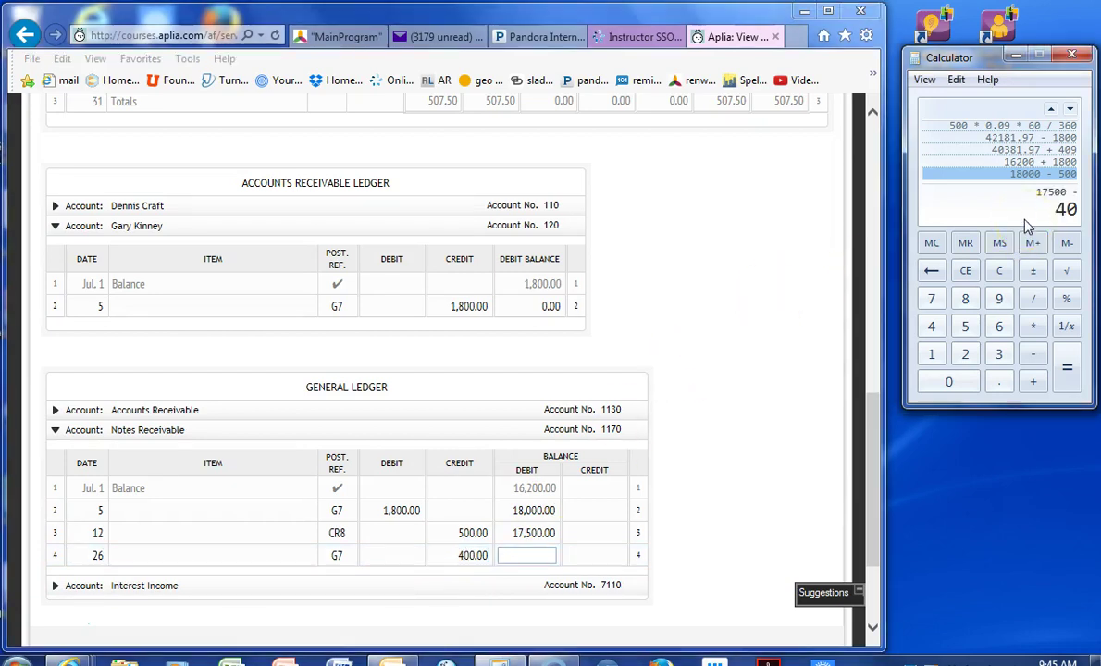
text(0)
key(Return)
click(541, 555)
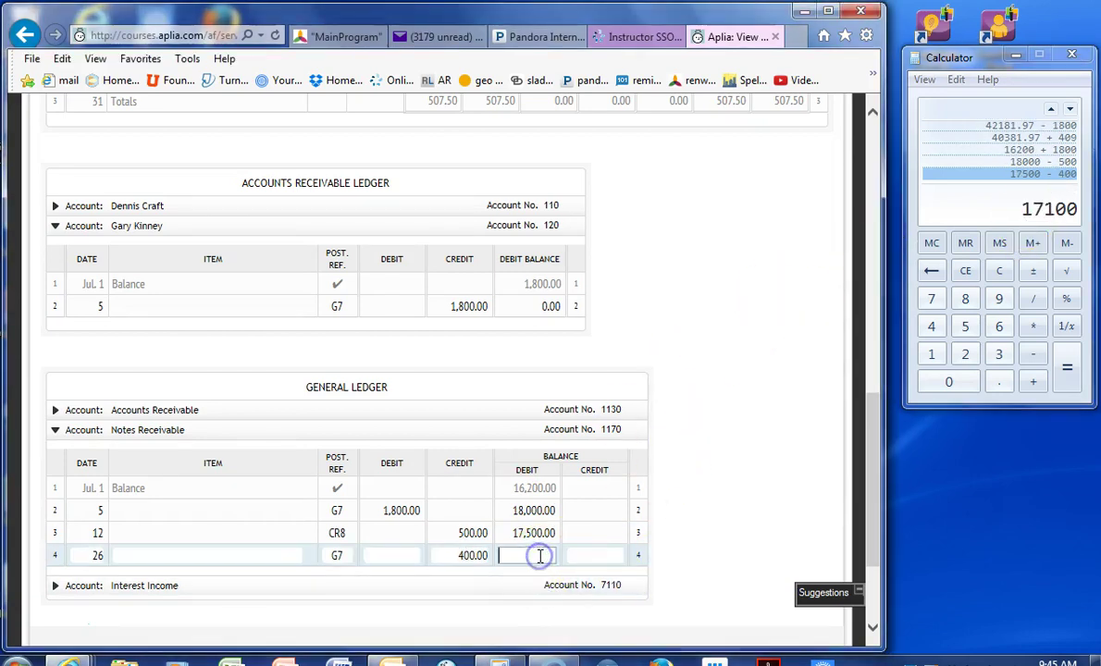
text(1)
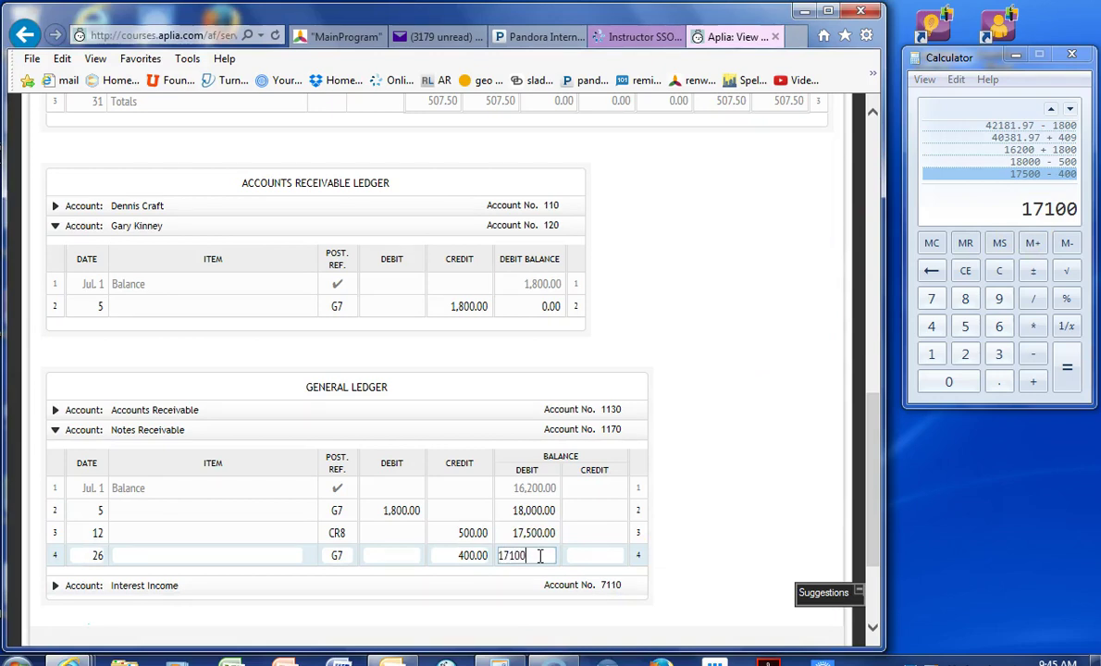
text(7,100)
key(Tab)
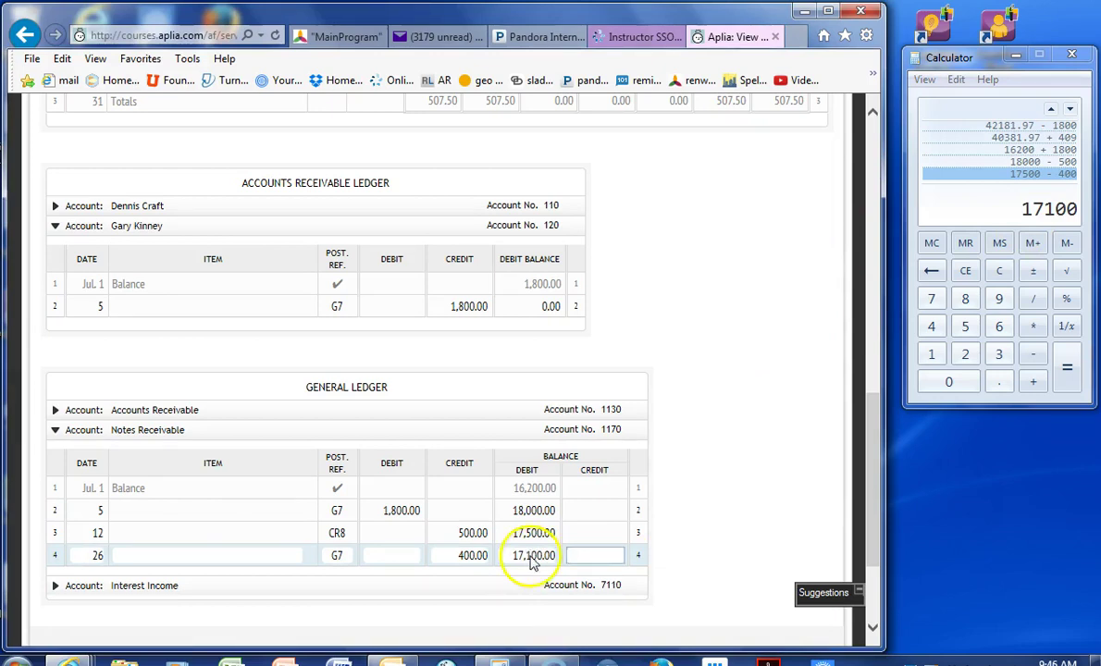
- Review the finished four-line Notes Receivable ledger and load a Practice version of the problem
scroll(529, 560, down, 2)
scroll(529, 559, up, 3)
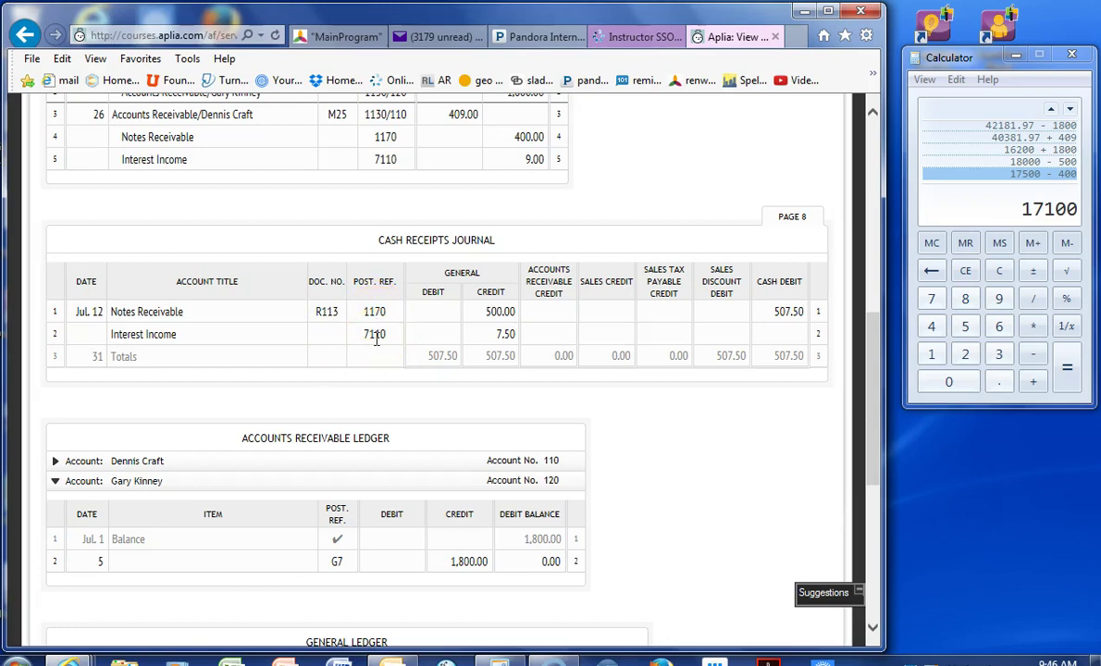
scroll(375, 339, down, 2)
scroll(376, 345, down, 2)
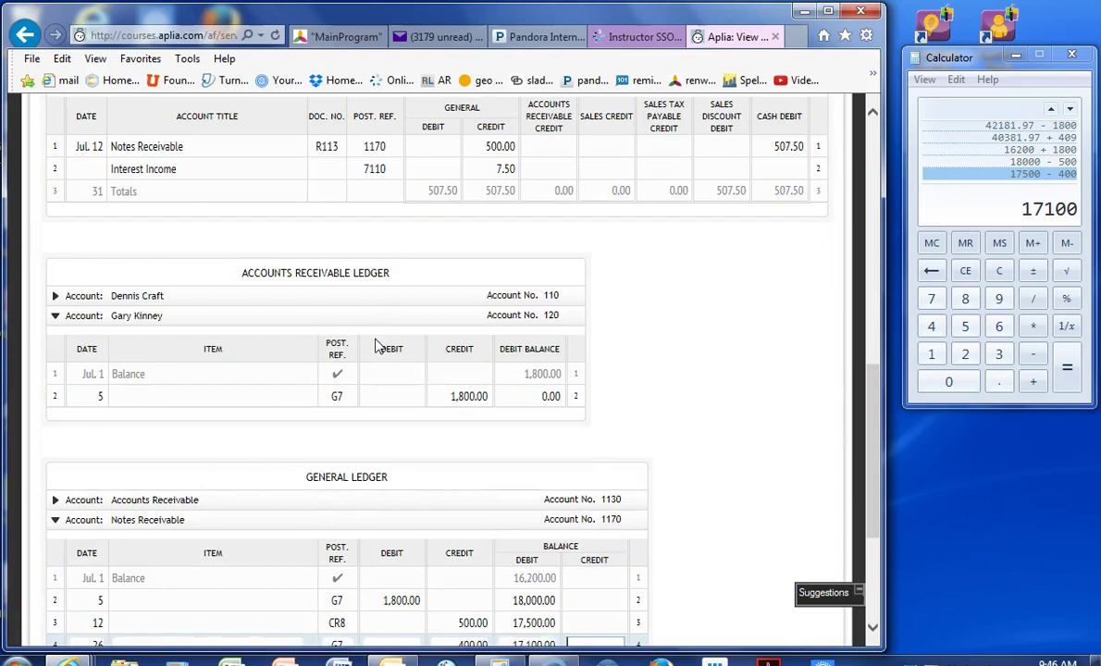
scroll(376, 345, down, 6)
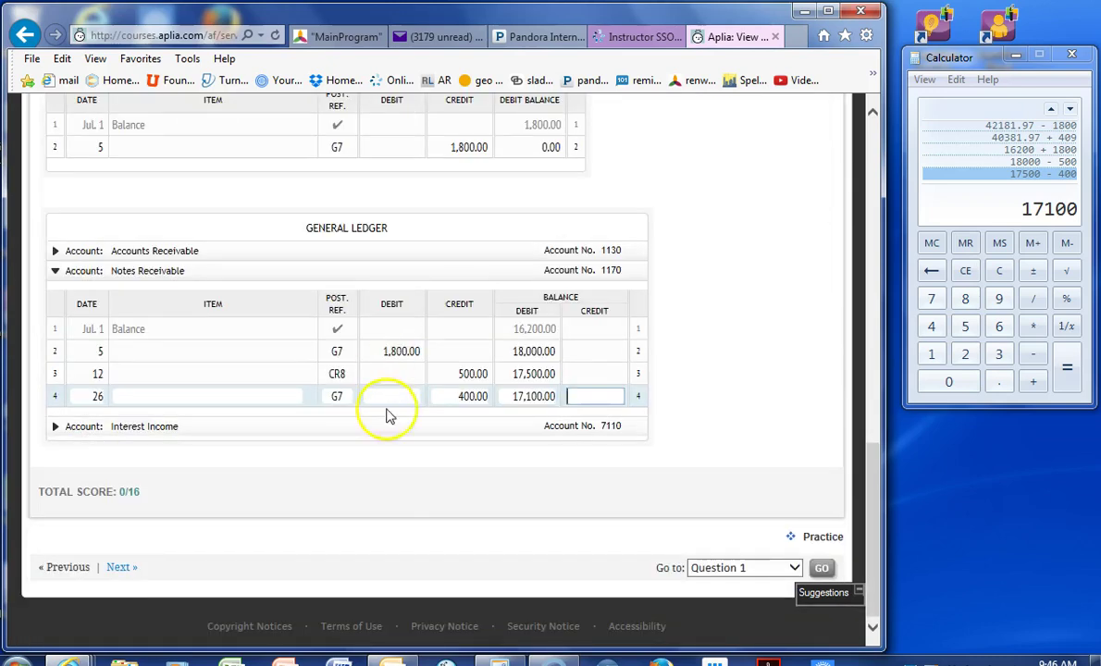
click(386, 455)
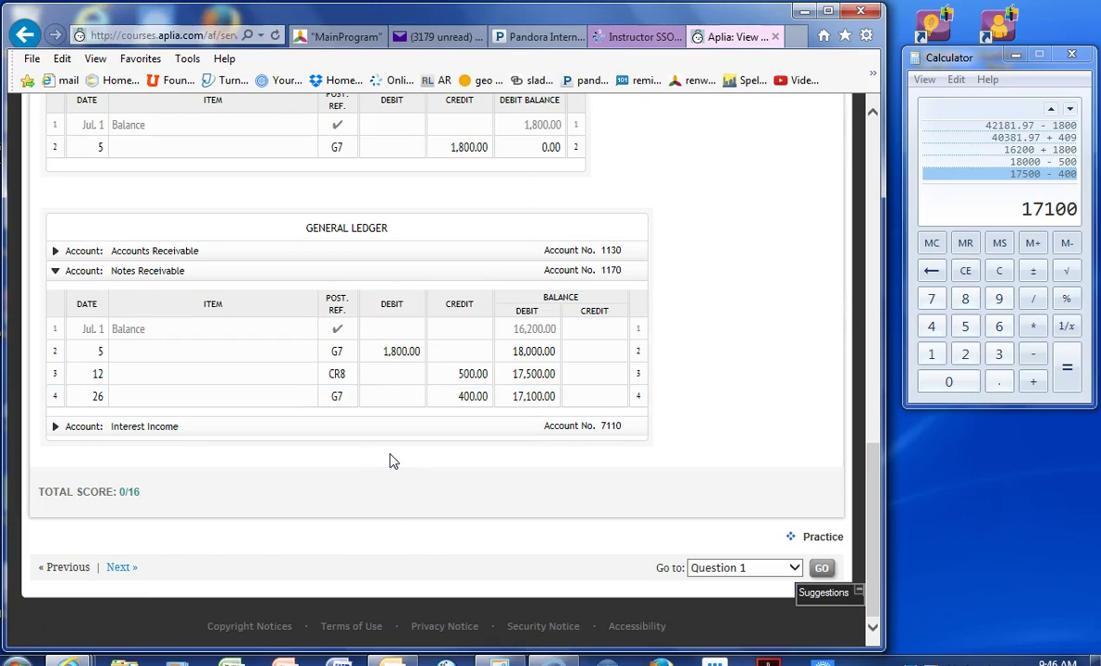
scroll(394, 450, up, 3)
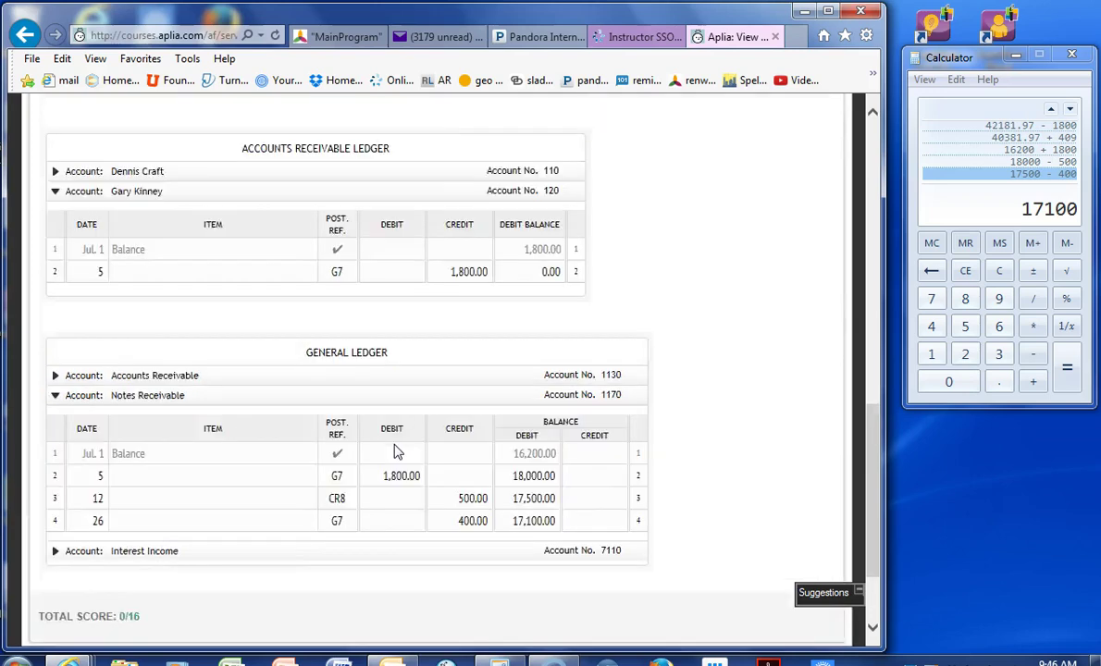
scroll(393, 449, down, 3)
click(731, 512)
click(794, 535)
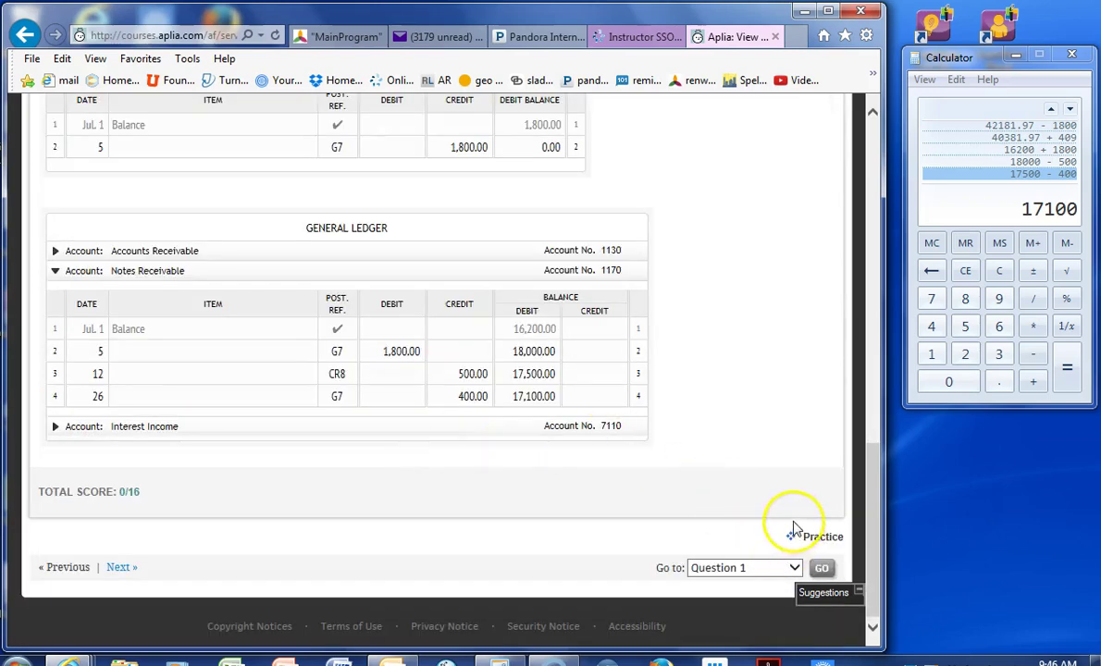